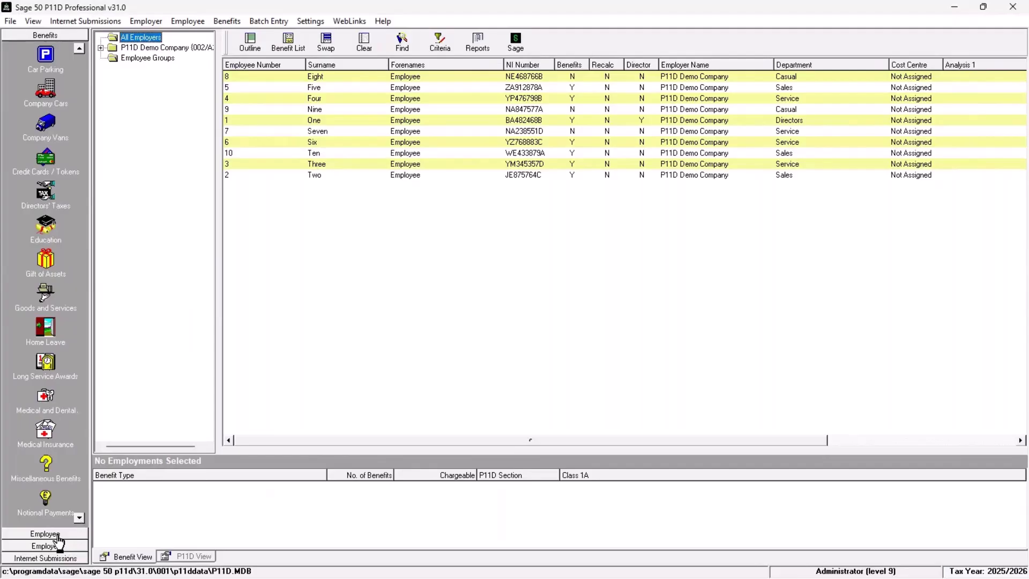
Step: Look through the Employee, Employer and Benefits task groups and the commands available for employers, employees and benefits
click(45, 534)
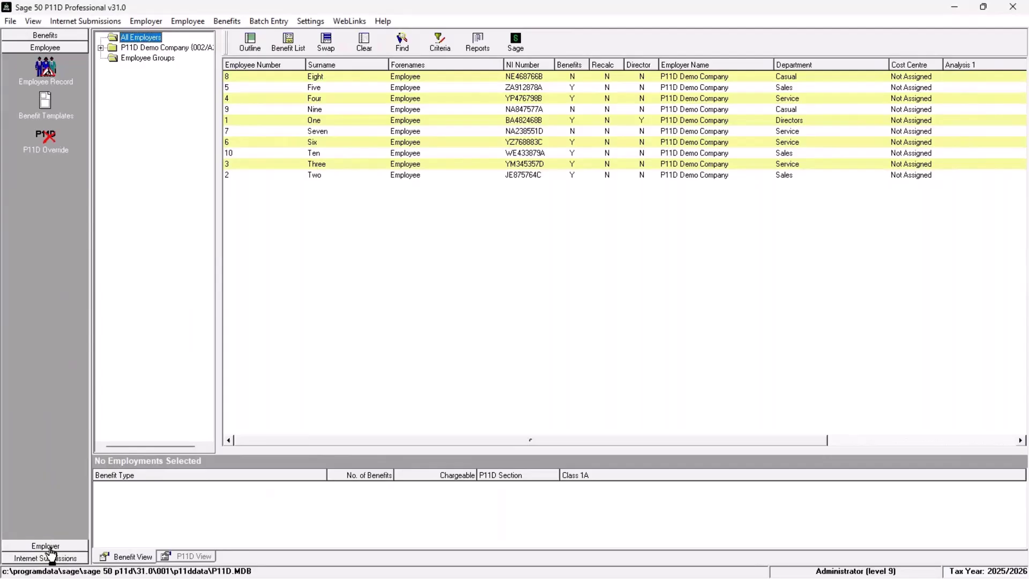
click(48, 546)
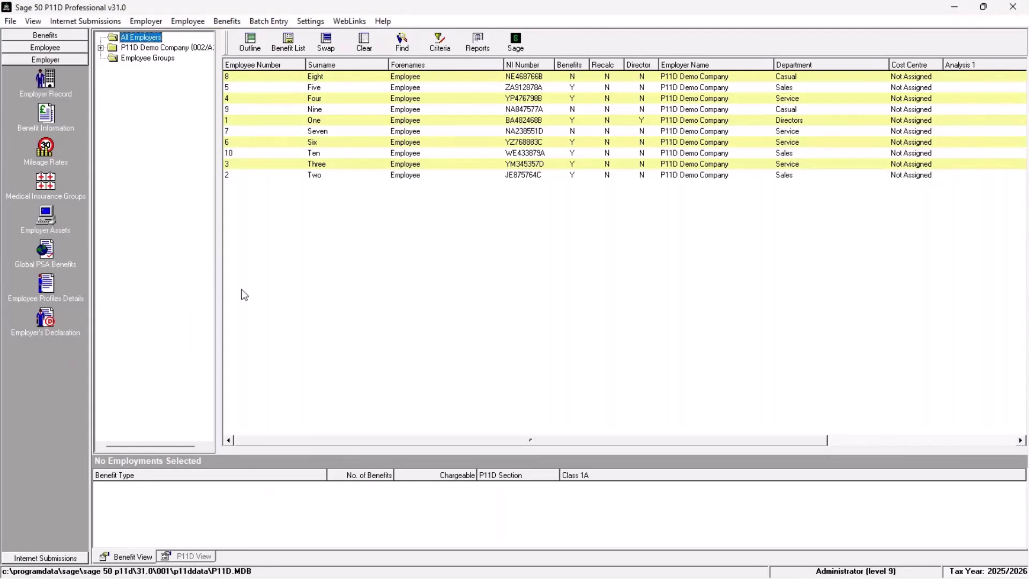
click(68, 37)
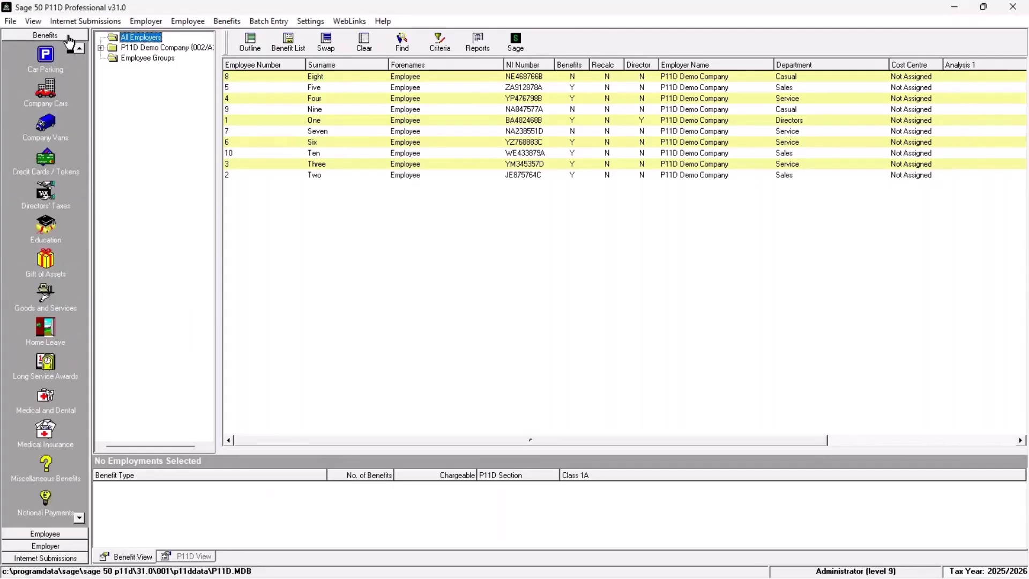
click(150, 24)
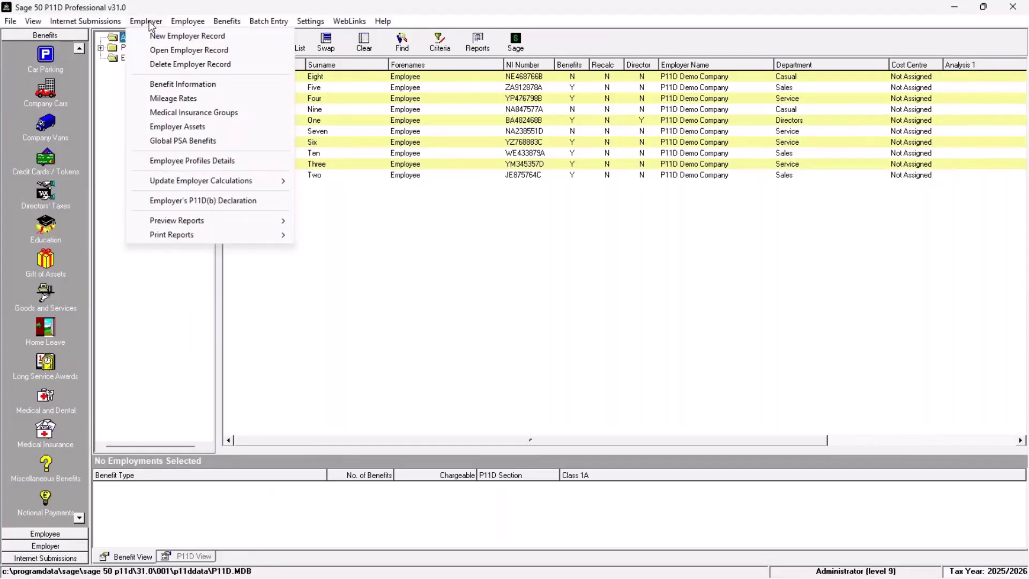
mouse_move(184, 27)
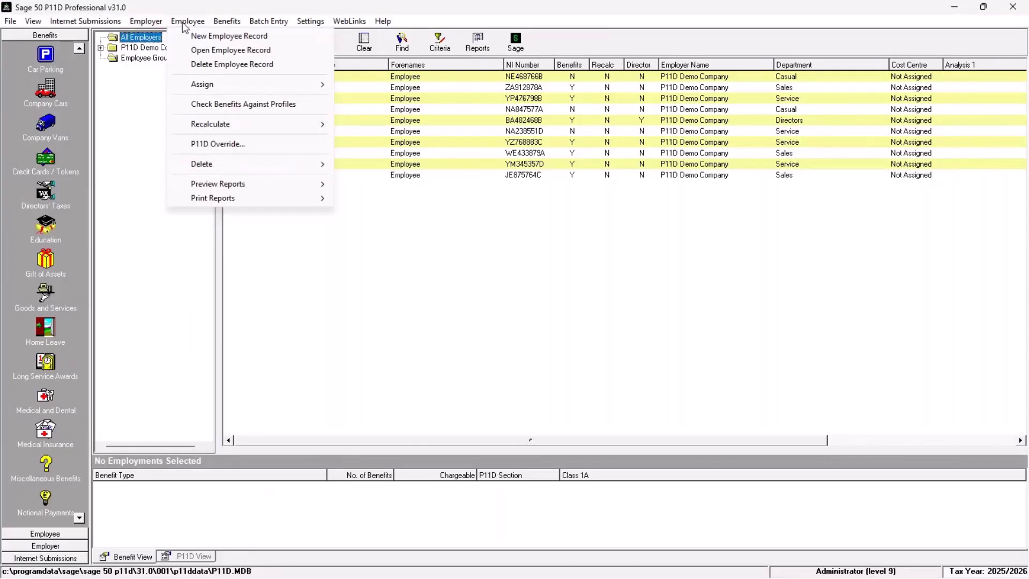
mouse_move(230, 27)
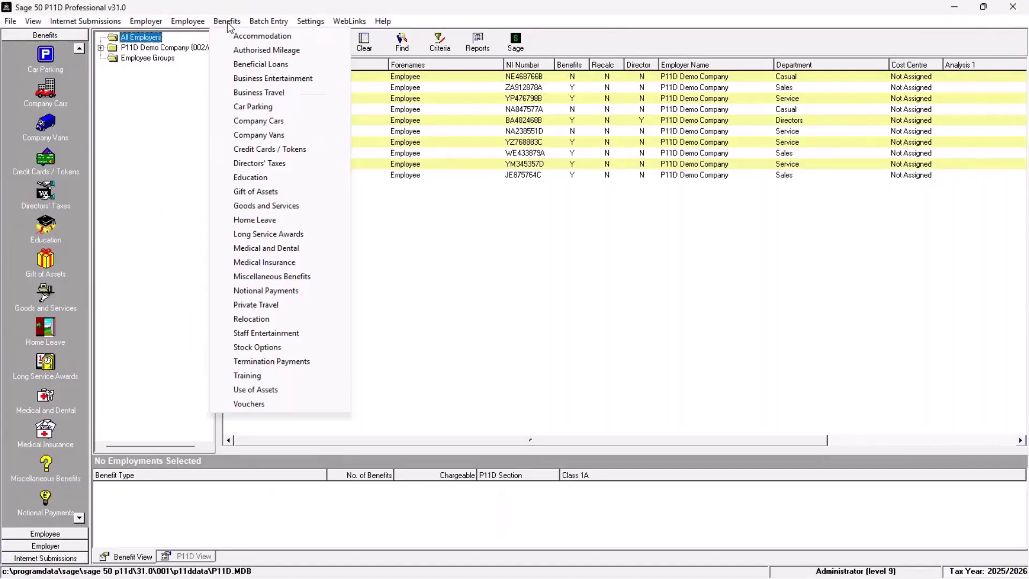
click(171, 150)
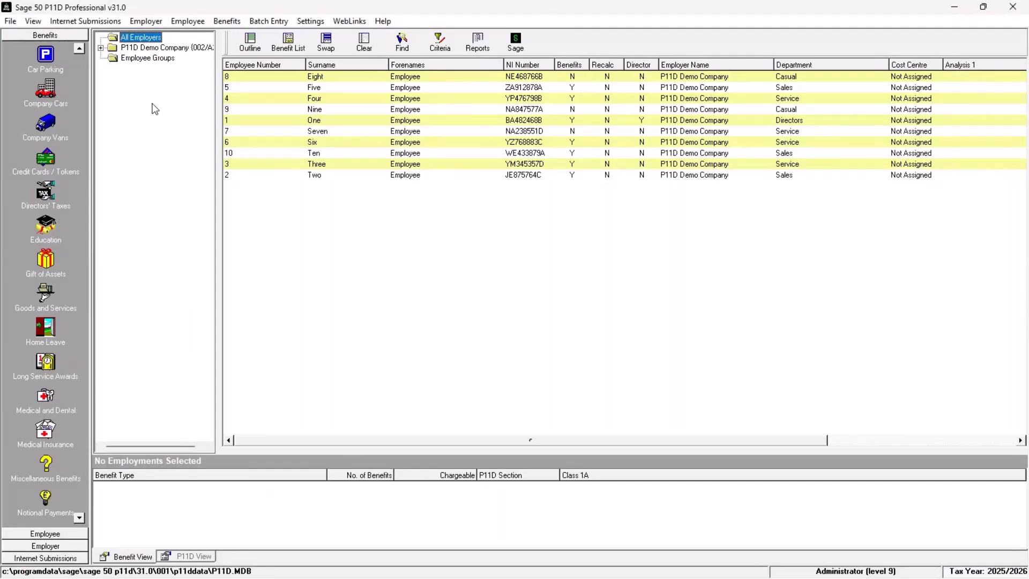
Step: View the employer record of P11D Demo Company and close it
click(153, 48)
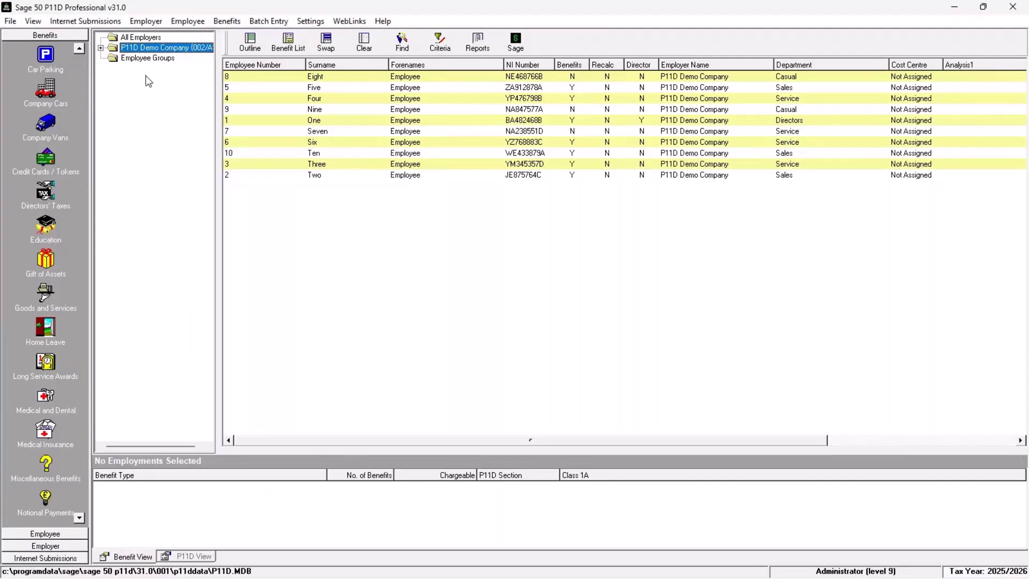
right_click(163, 51)
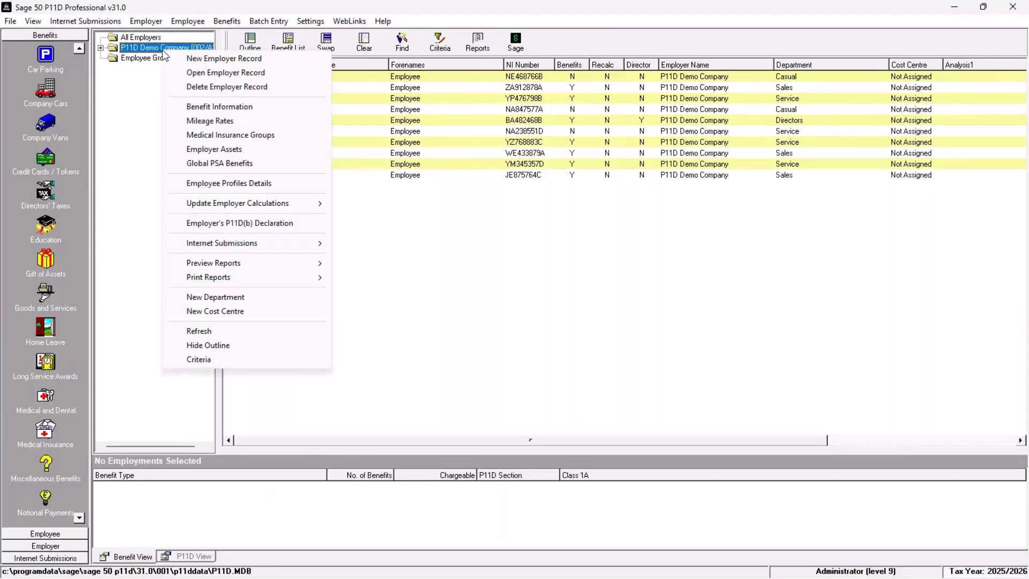
click(214, 74)
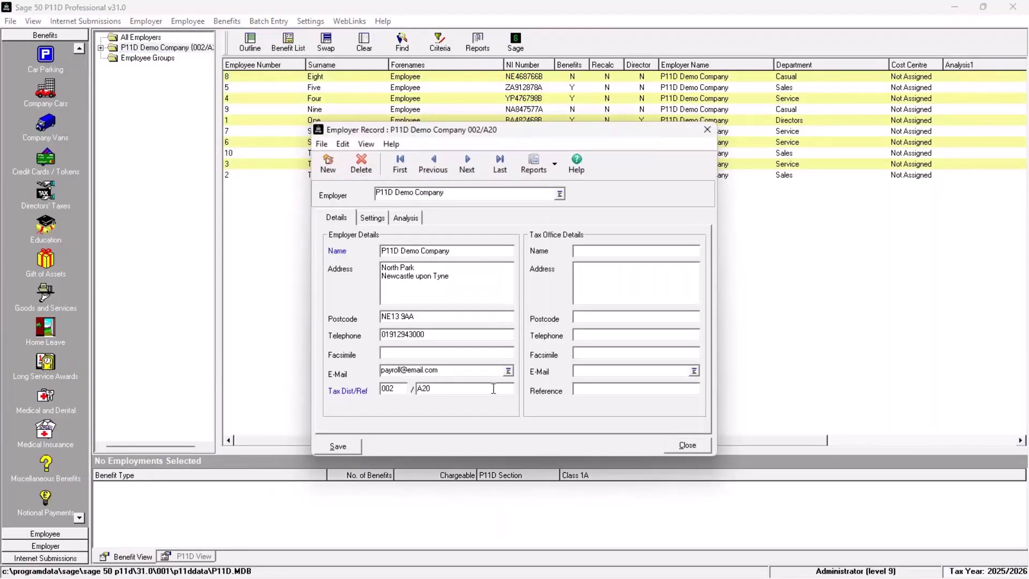
click(695, 449)
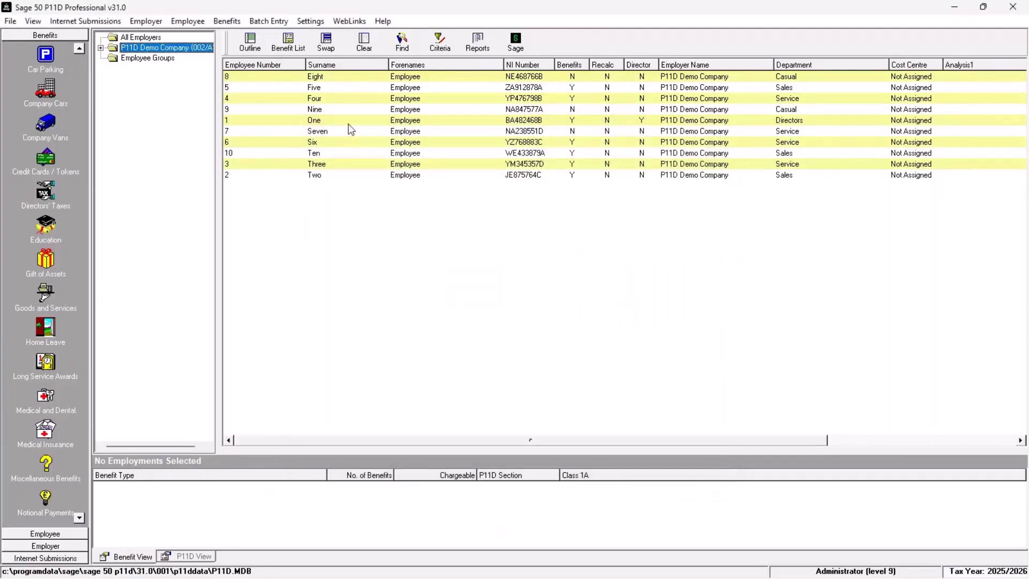
Step: View the personal details in the employee record of employee 4 and close it
click(351, 99)
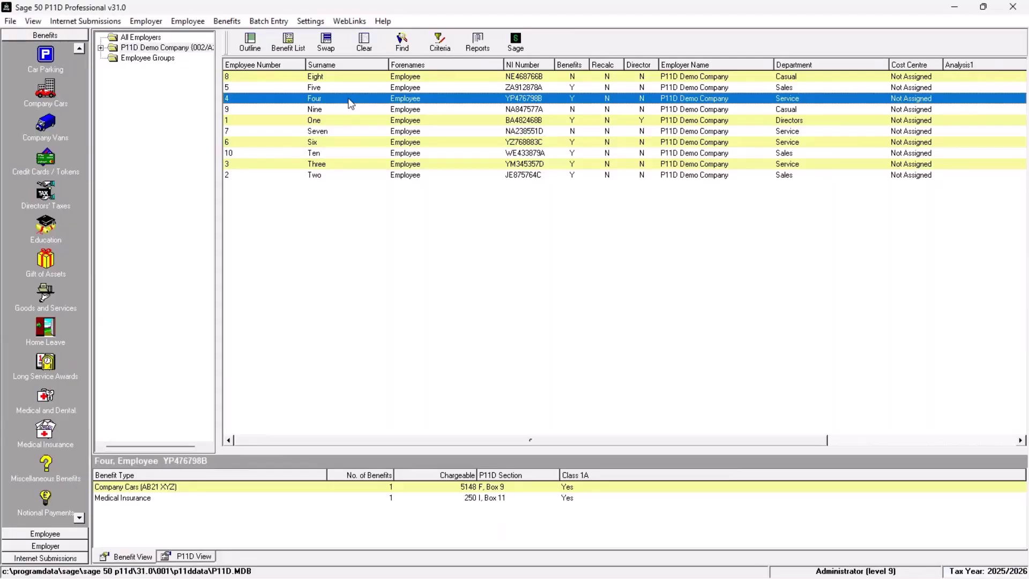
right_click(349, 99)
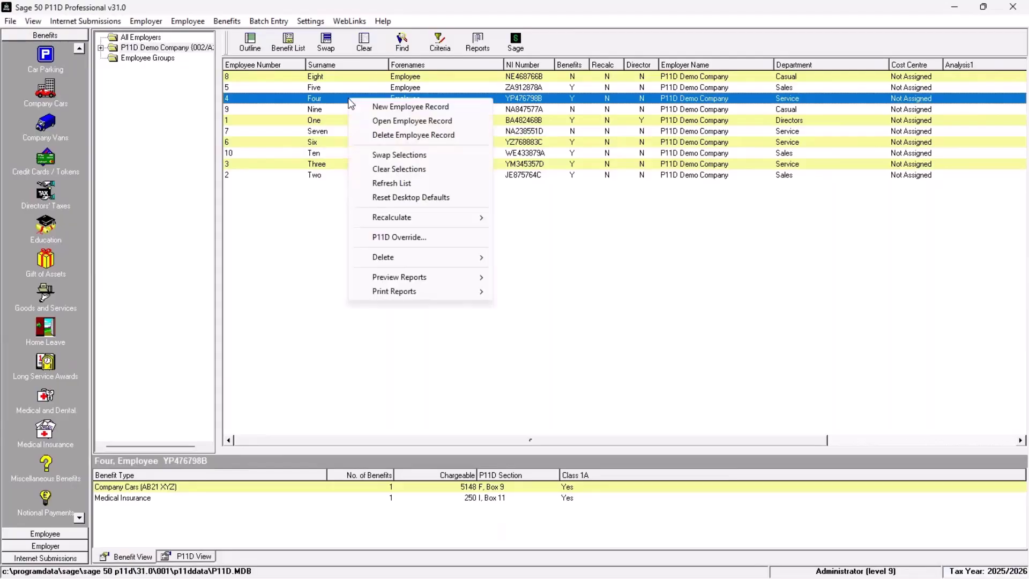
click(391, 124)
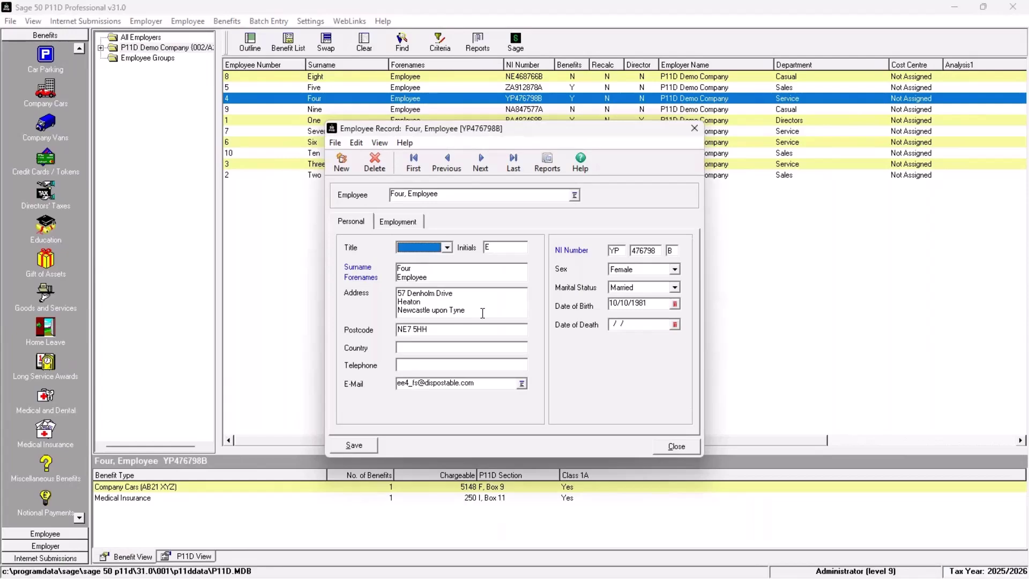
click(689, 448)
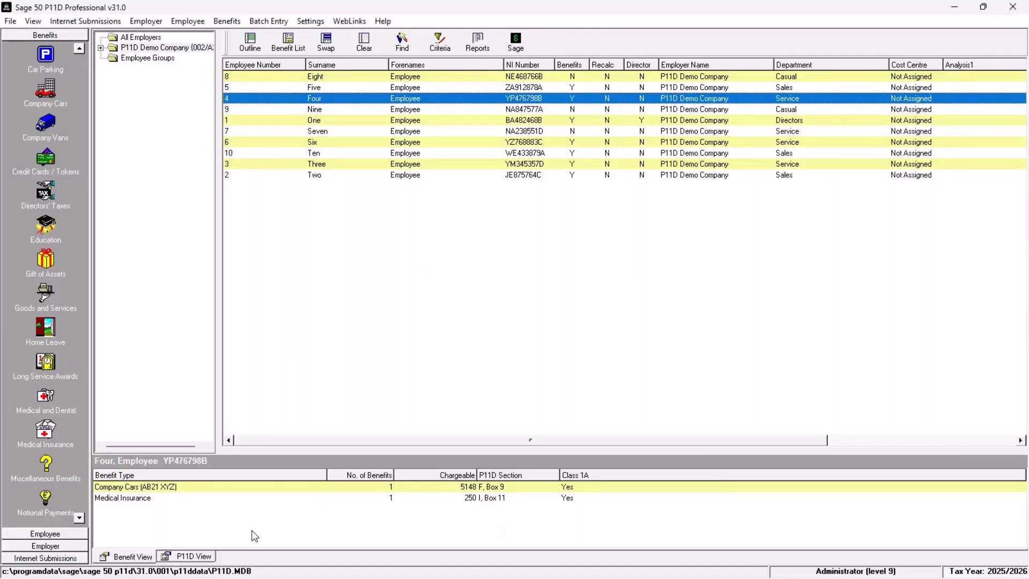
Step: Review employee 4's Company Cars and Medical Insurance benefit entries, including their chargeable amounts, and clear the employee selection
click(300, 487)
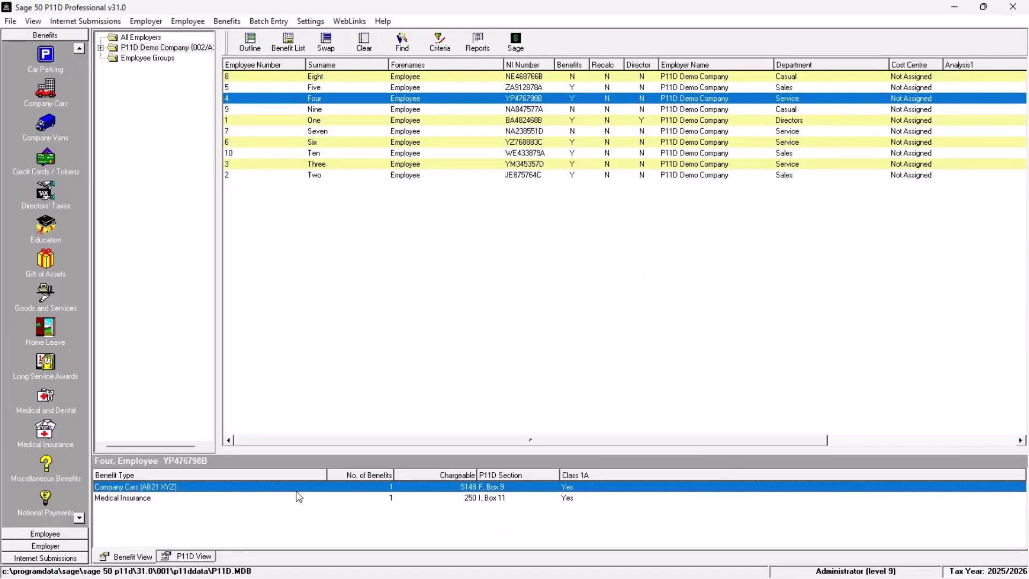
click(263, 498)
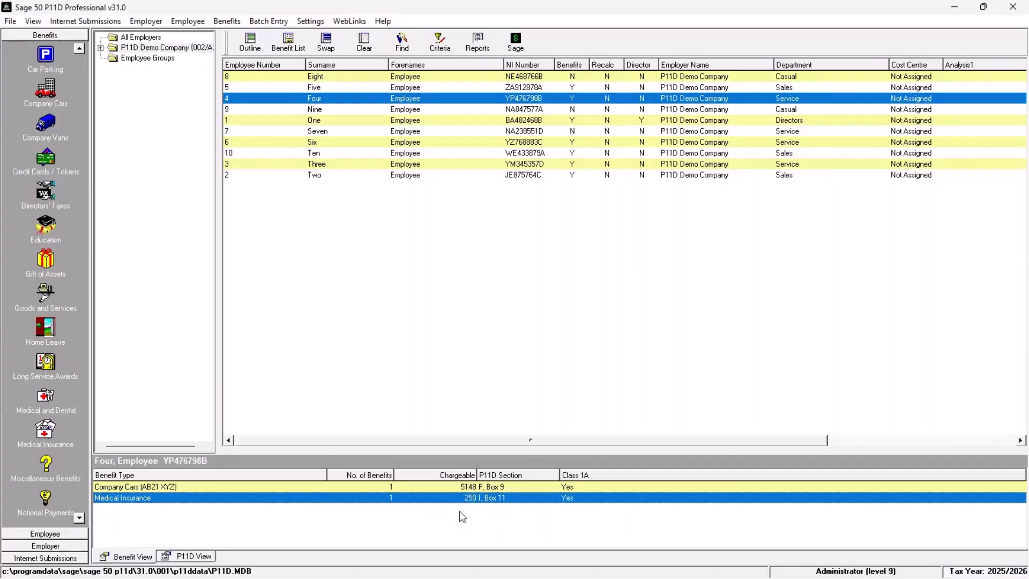
click(464, 487)
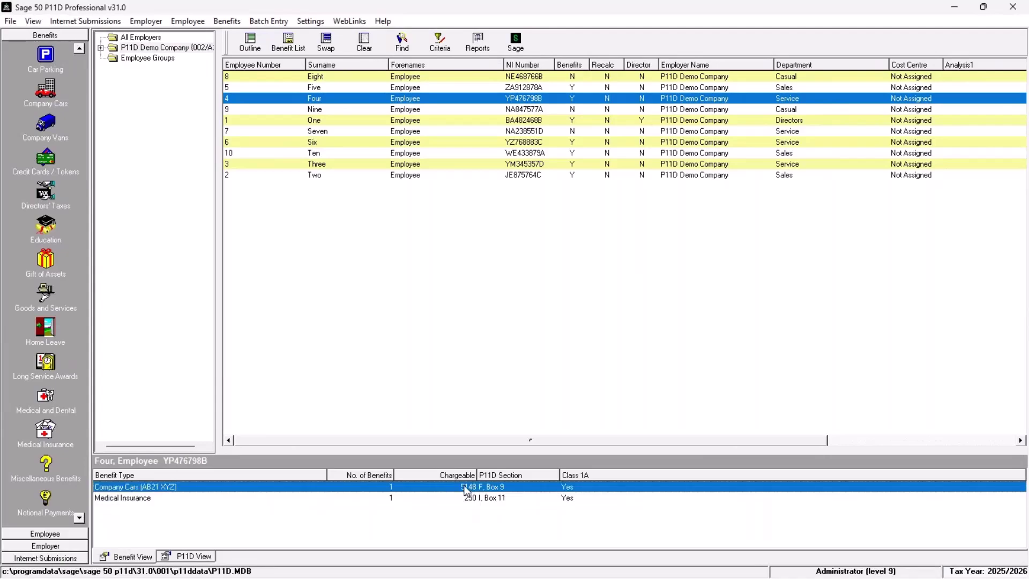
click(459, 499)
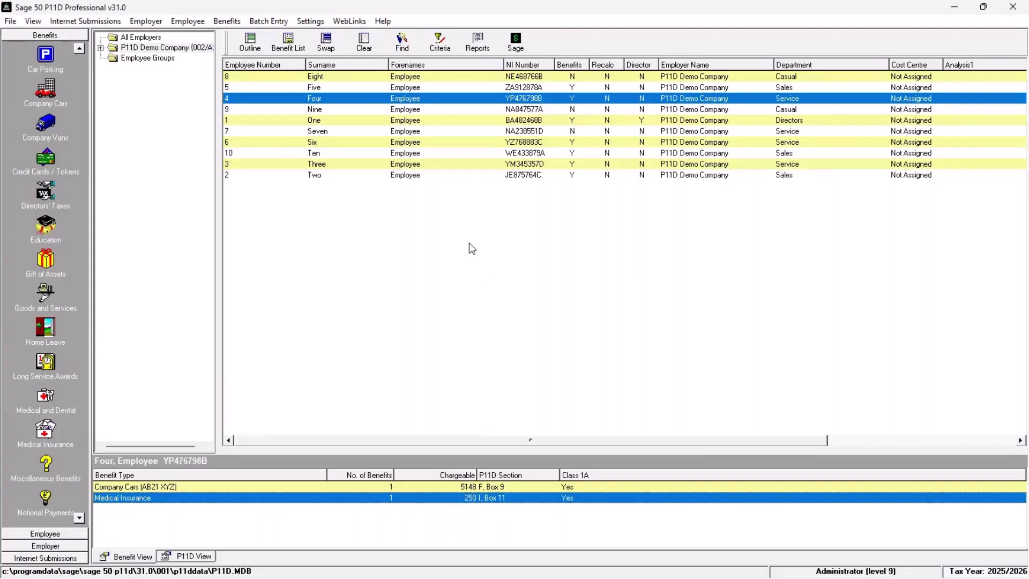
click(447, 289)
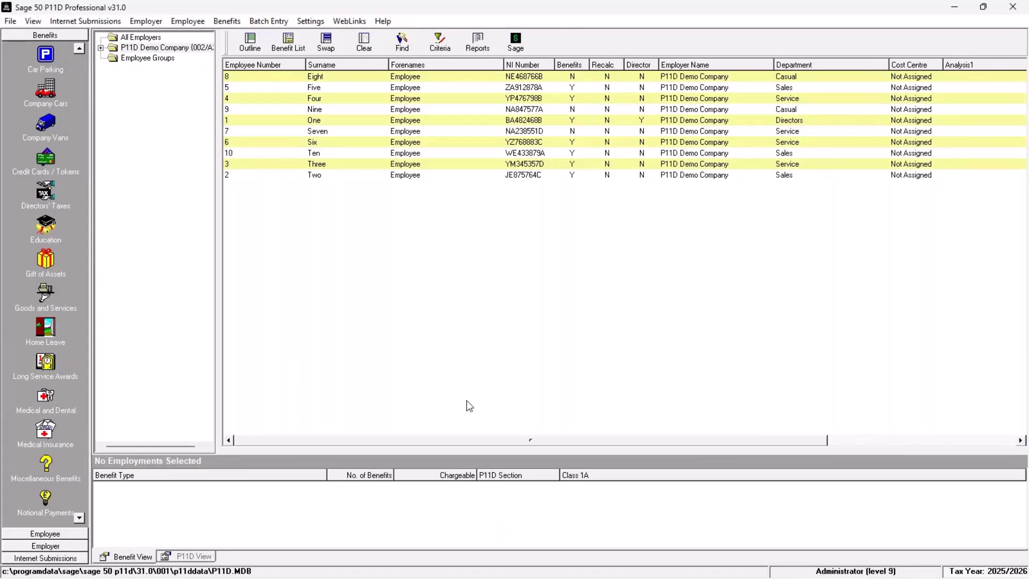
Step: Switch to Sage 50 Payroll, check the employment details of employee 11, close the record and deselect the employee
mouse_move(616, 576)
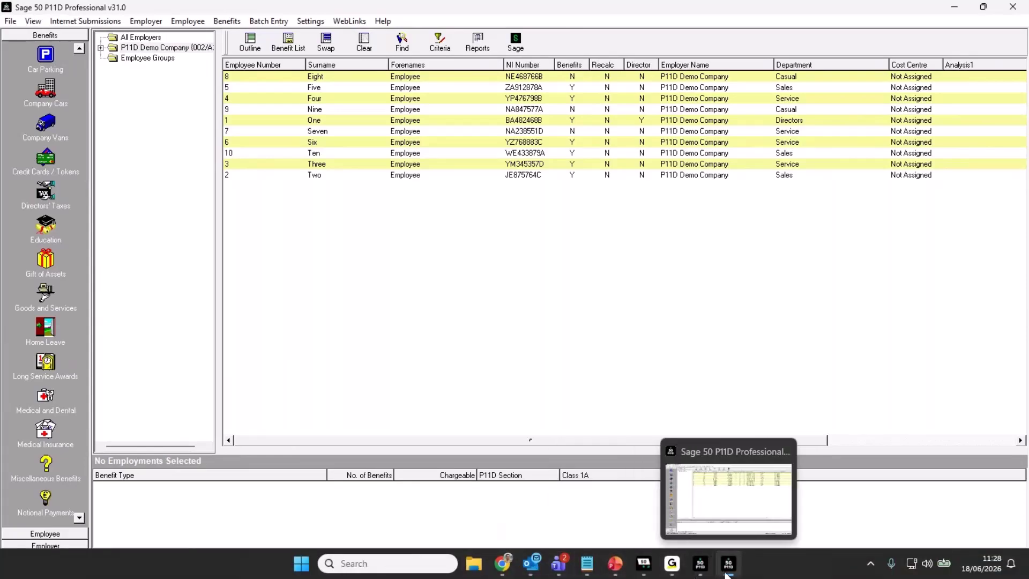
click(700, 564)
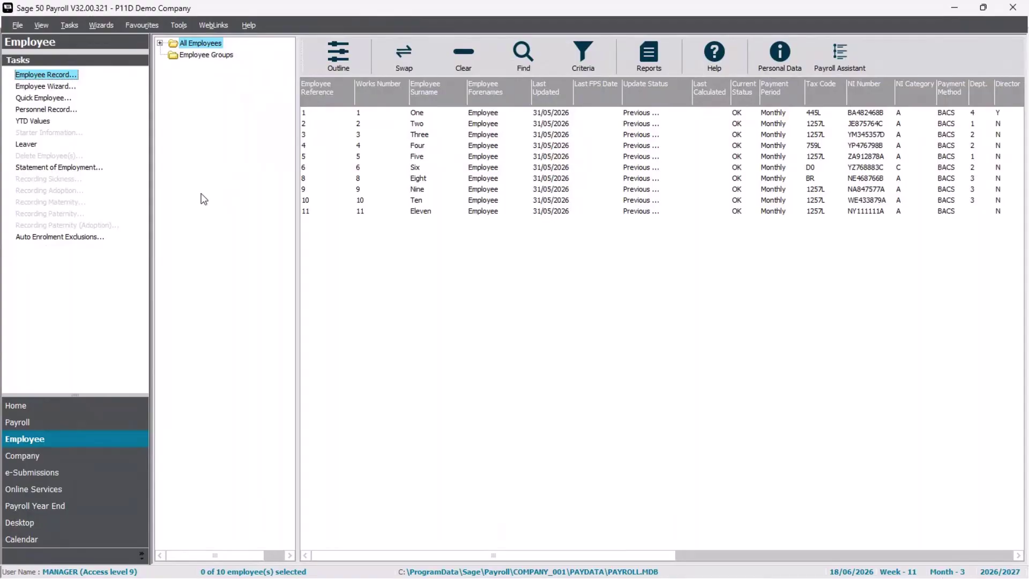
click(421, 209)
double_click(420, 210)
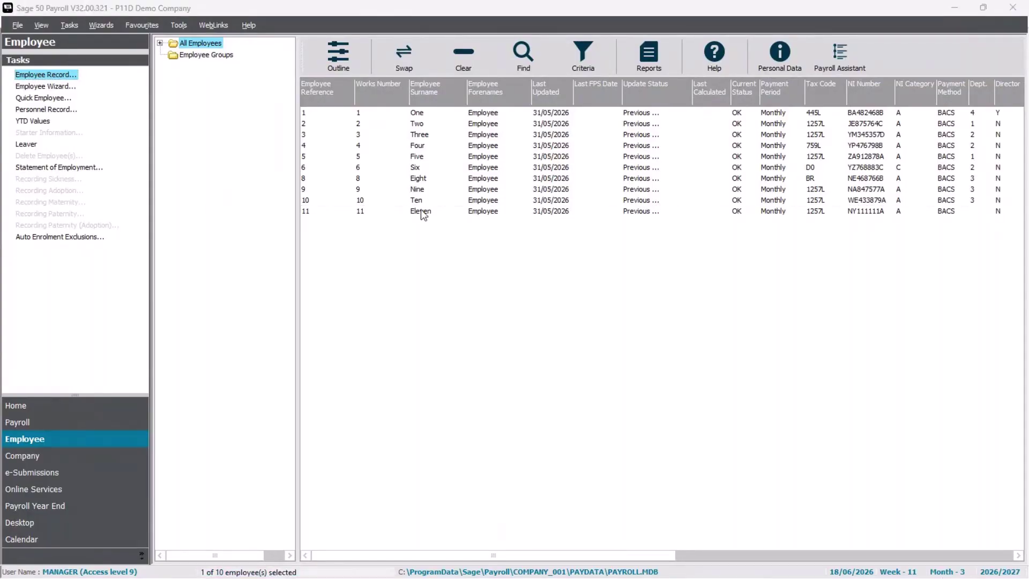
click(389, 182)
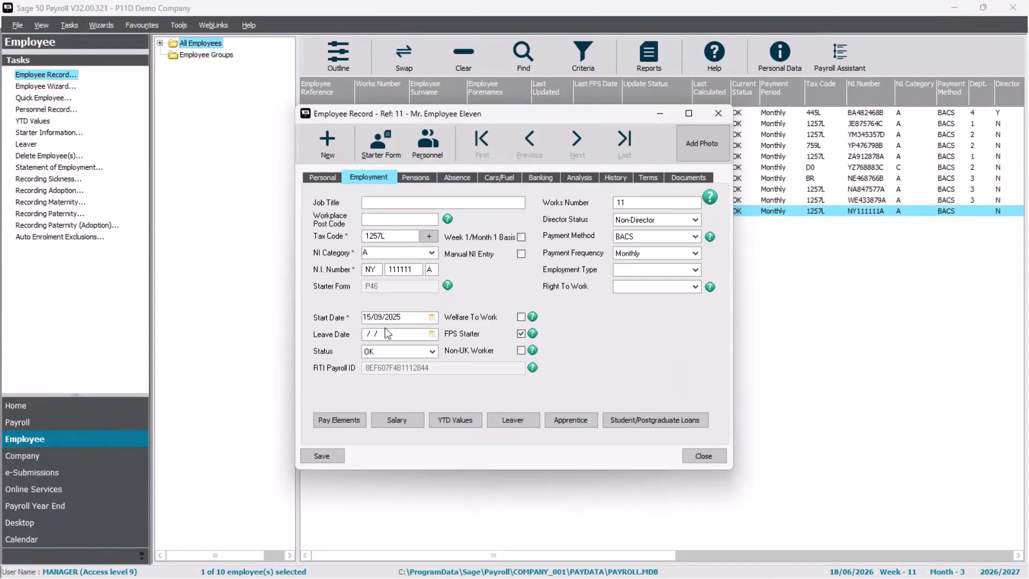
click(695, 457)
ctrl+click(424, 213)
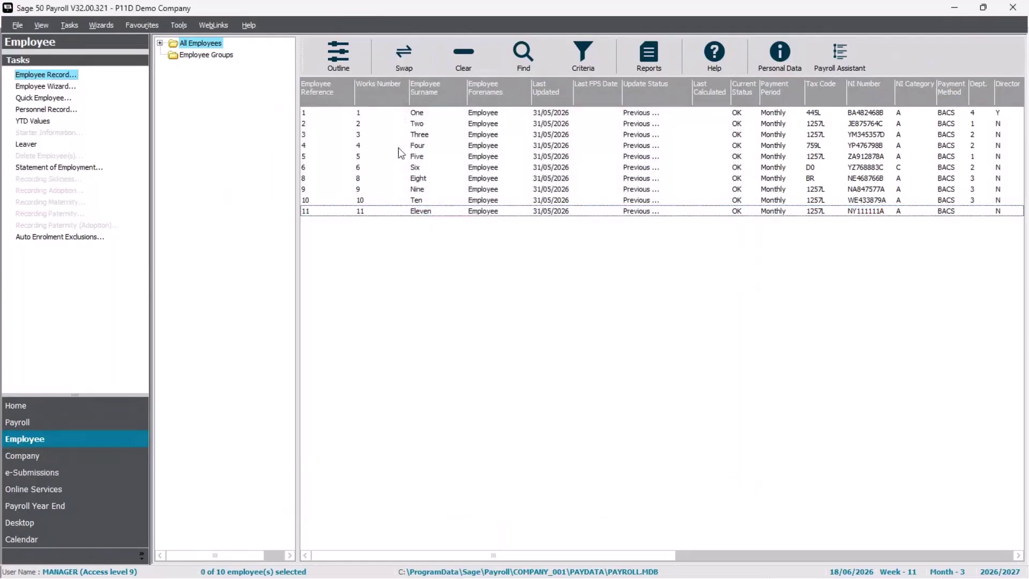
Step: Open employee 4's record and check the Ford Fiesta's car and fuel details, including the date last used
click(398, 148)
right_click(398, 147)
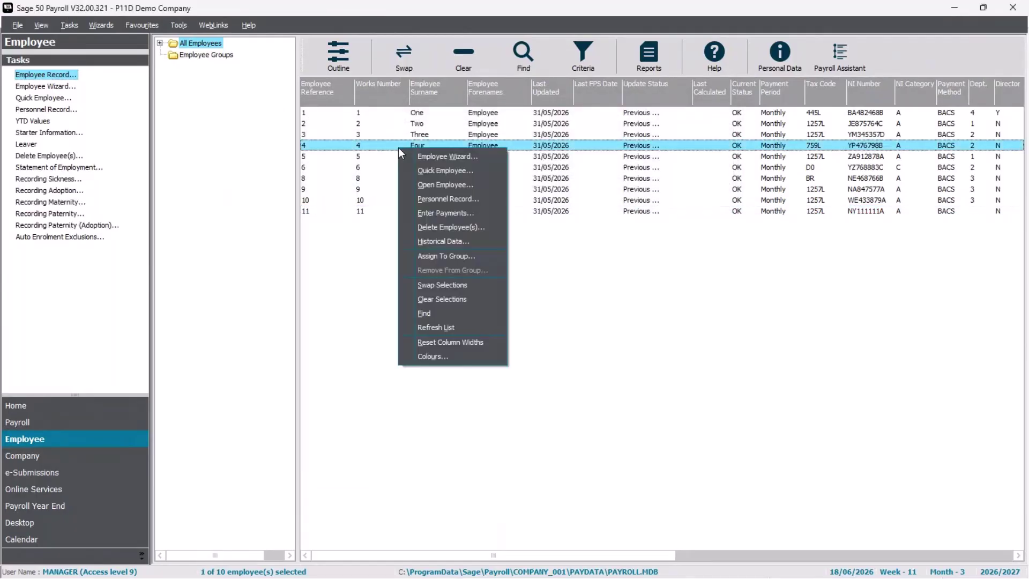
click(421, 186)
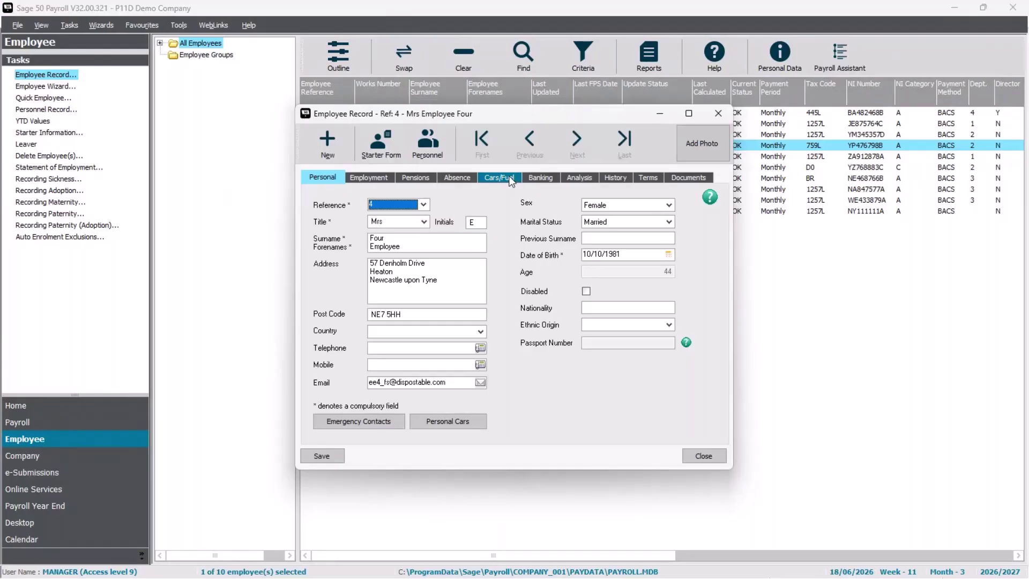
click(510, 180)
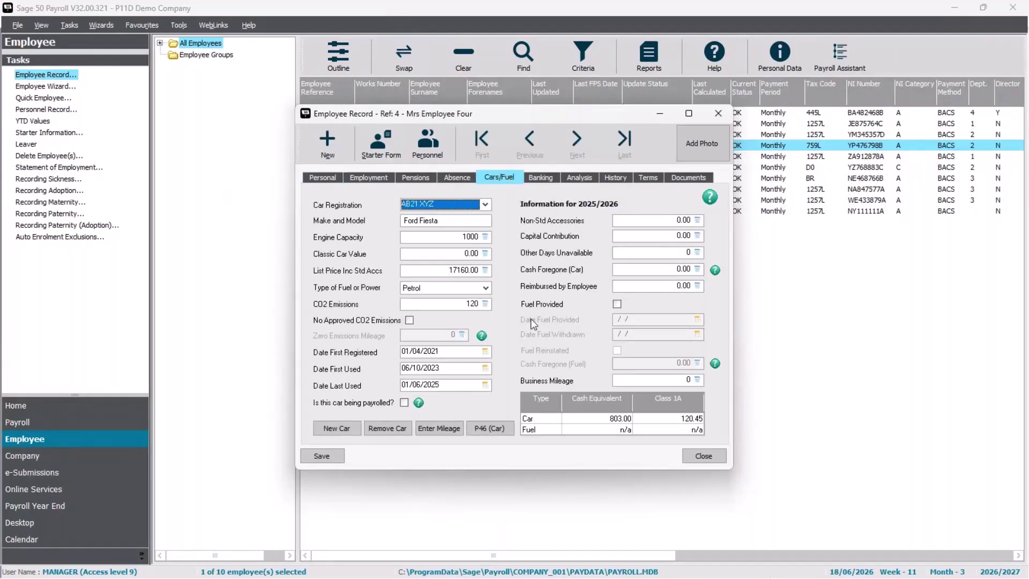
click(464, 387)
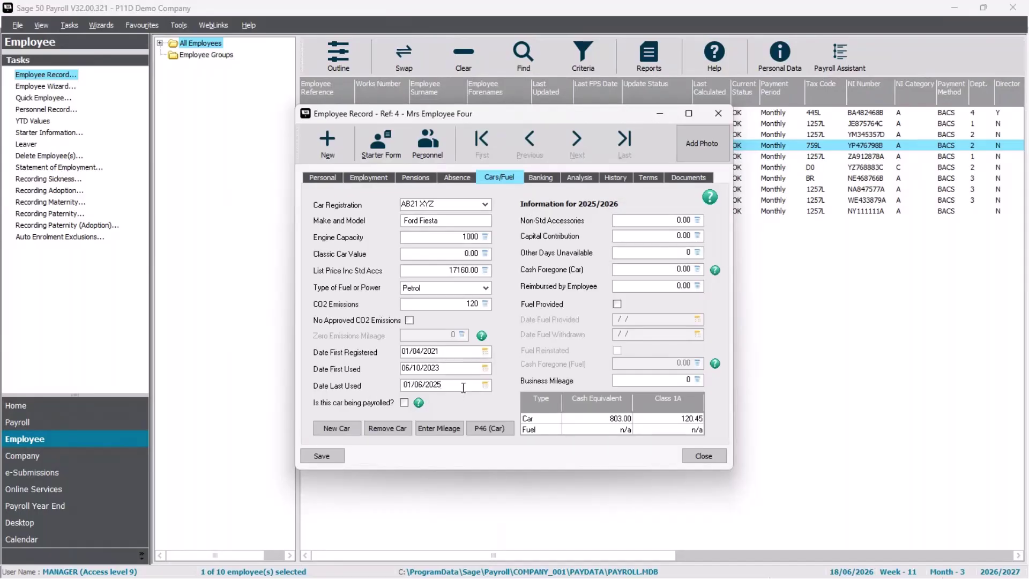
Step: Check the Vauxhall Corsa's car details in employee 4's record, close the record and clear the employee selection
click(486, 205)
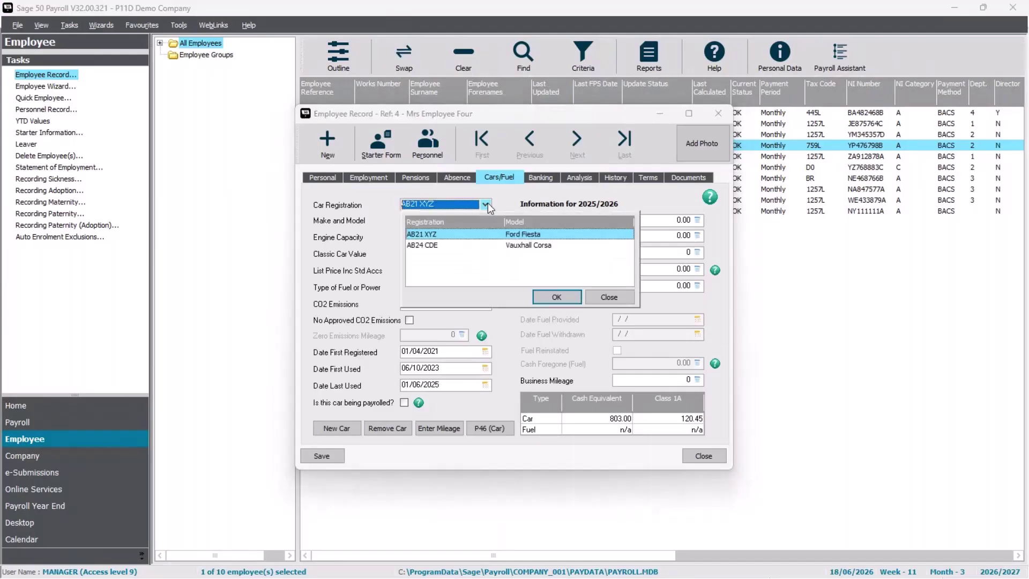
click(516, 248)
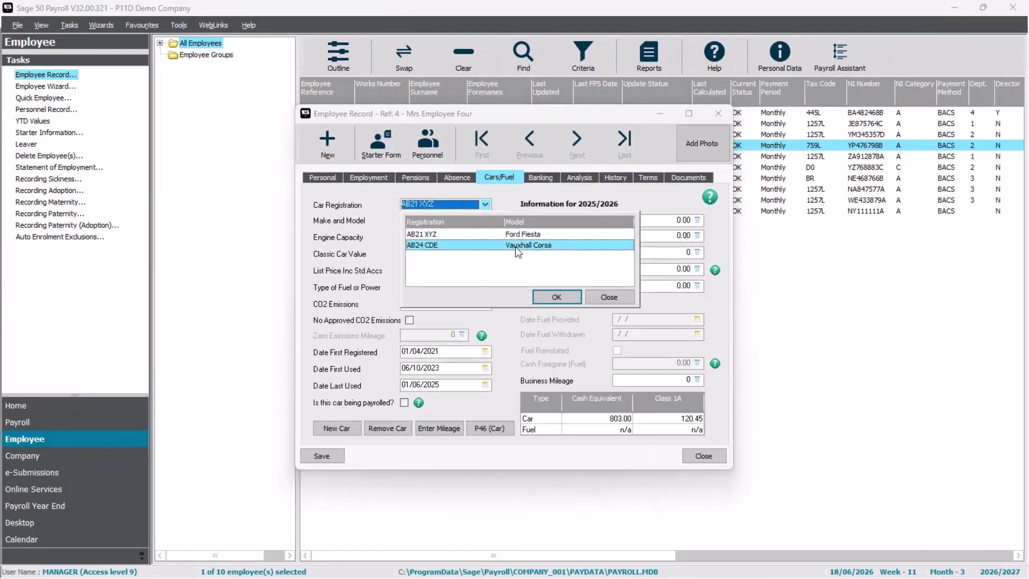
click(556, 297)
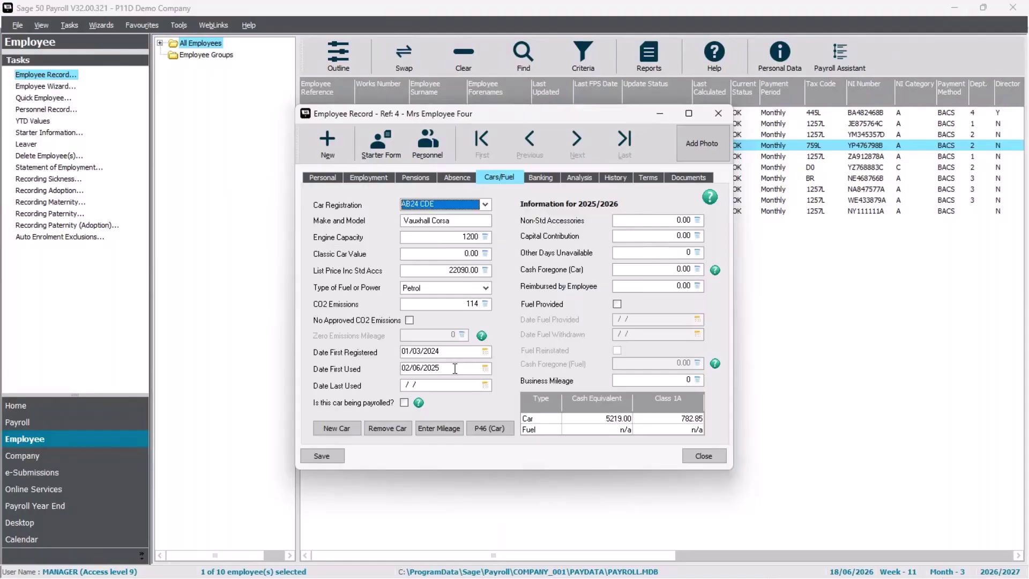
click(714, 454)
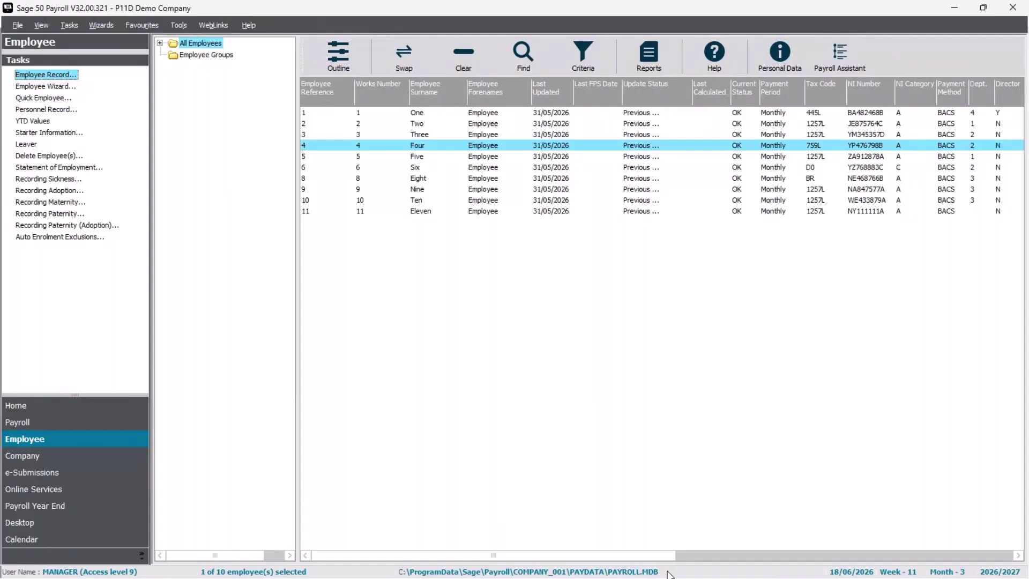
click(463, 54)
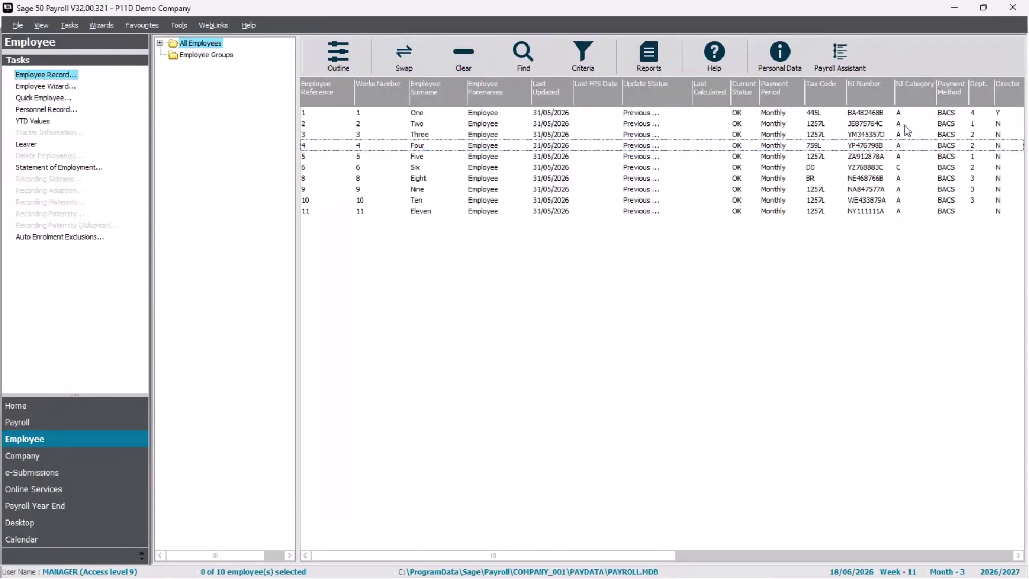
Step: Close Sage 50 Payroll without backing up, and start the Sage Payroll data import wizard in Sage 50 P11D
click(1009, 12)
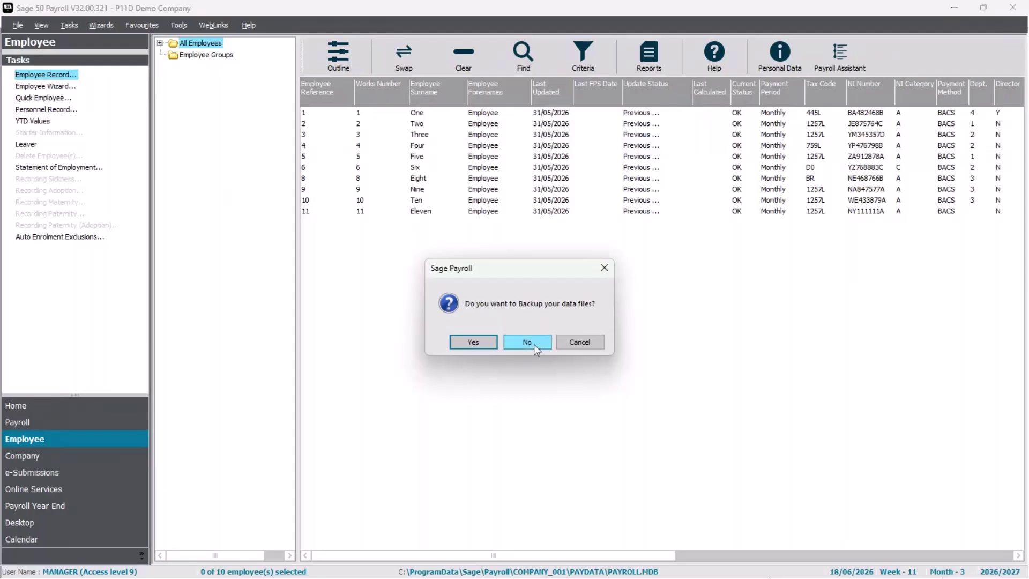
click(526, 342)
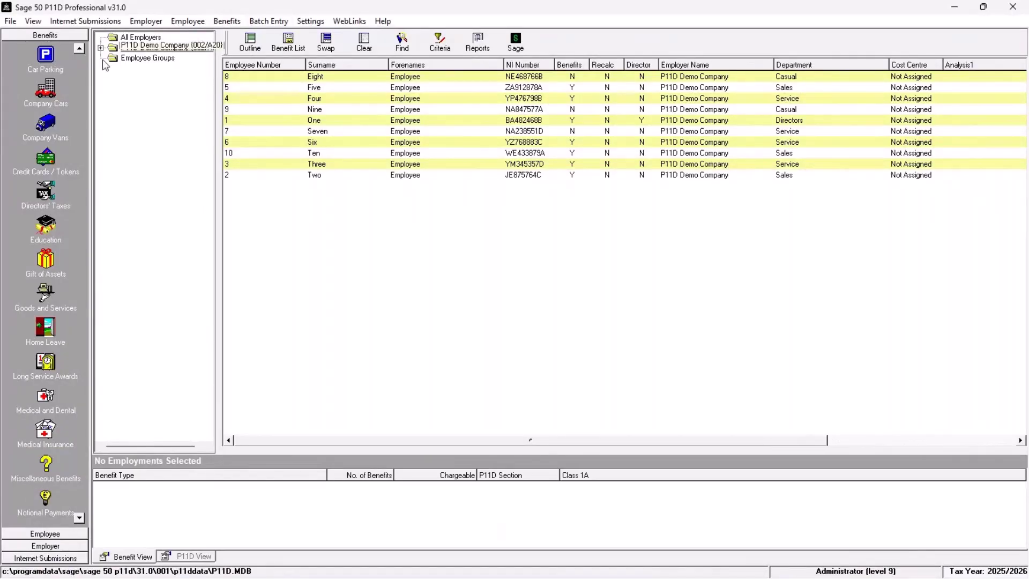
click(13, 22)
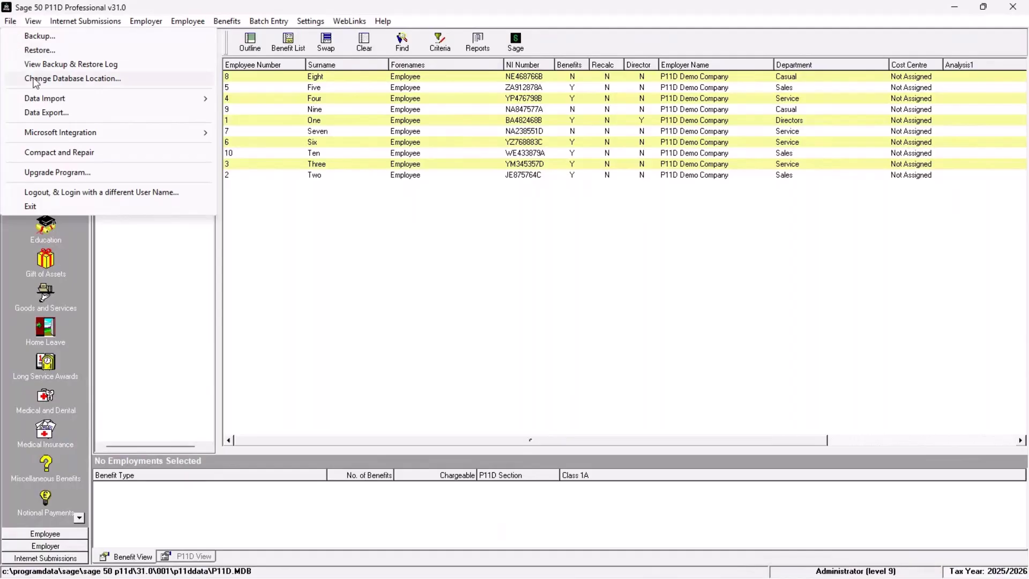
mouse_move(100, 98)
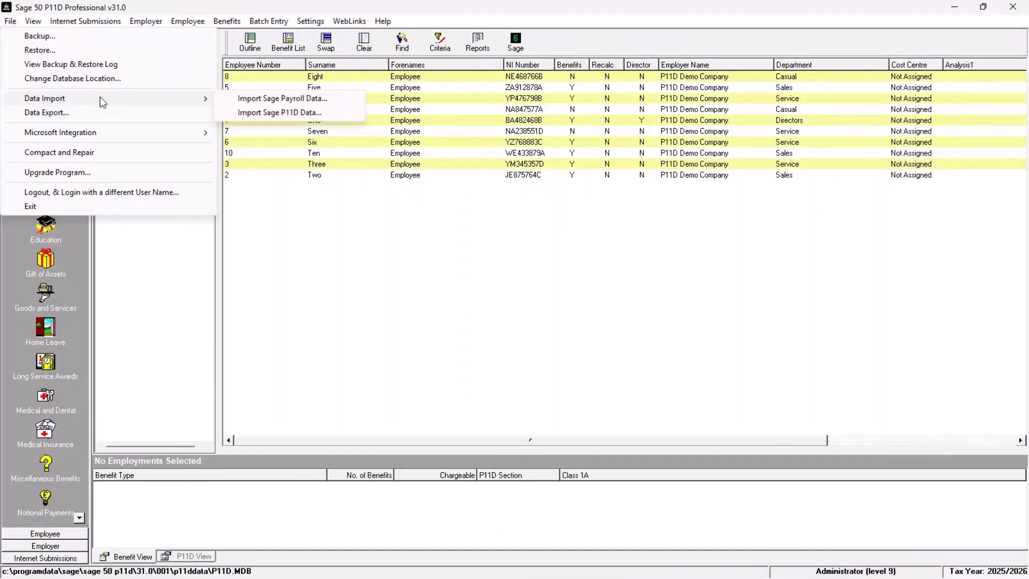
click(298, 101)
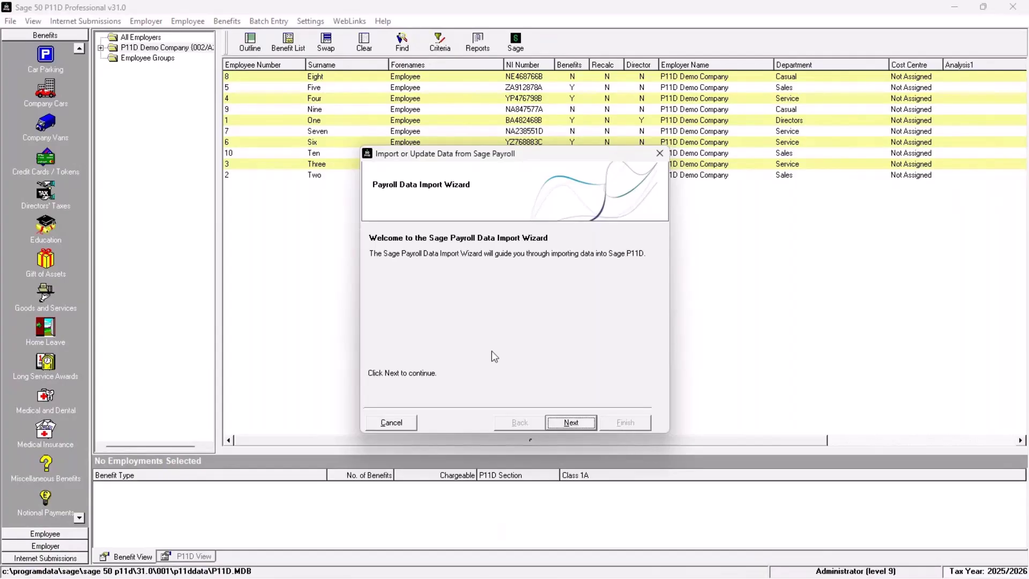
click(571, 423)
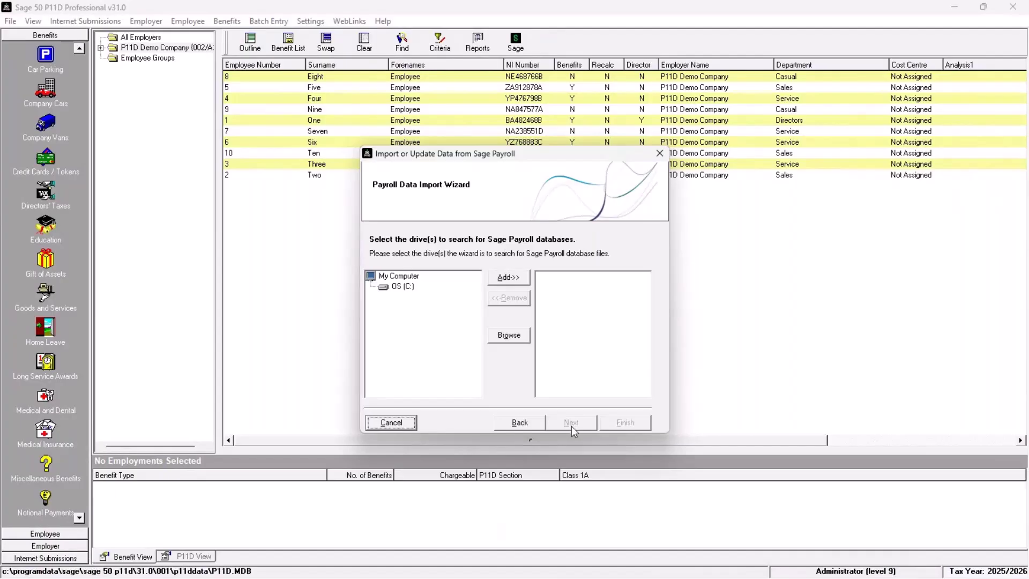
Step: Set the import data path to PAYROLL.MDB in COMPANY_001\PAYDATA and choose P11D Demo Company as the company to import
click(508, 335)
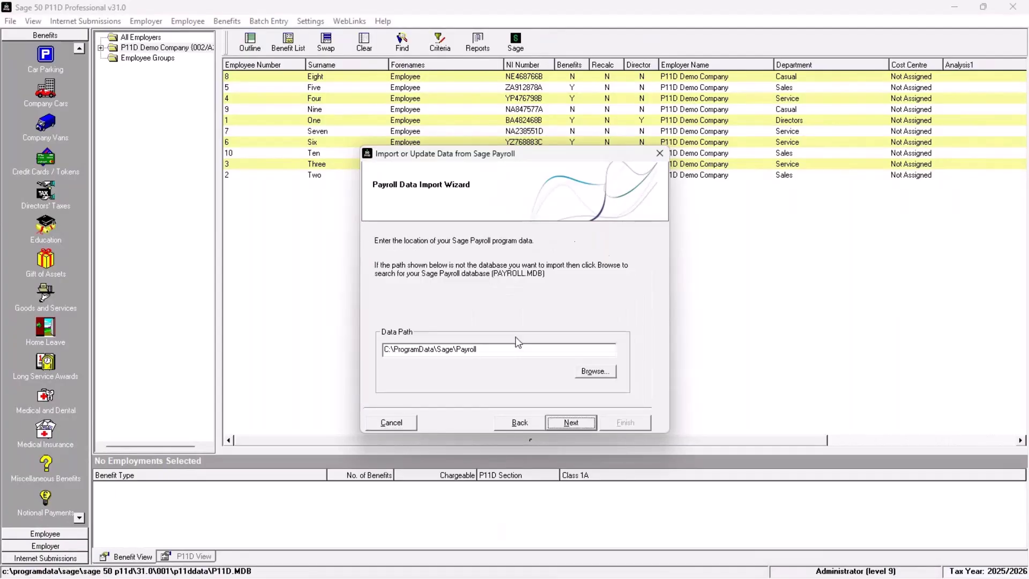
click(594, 371)
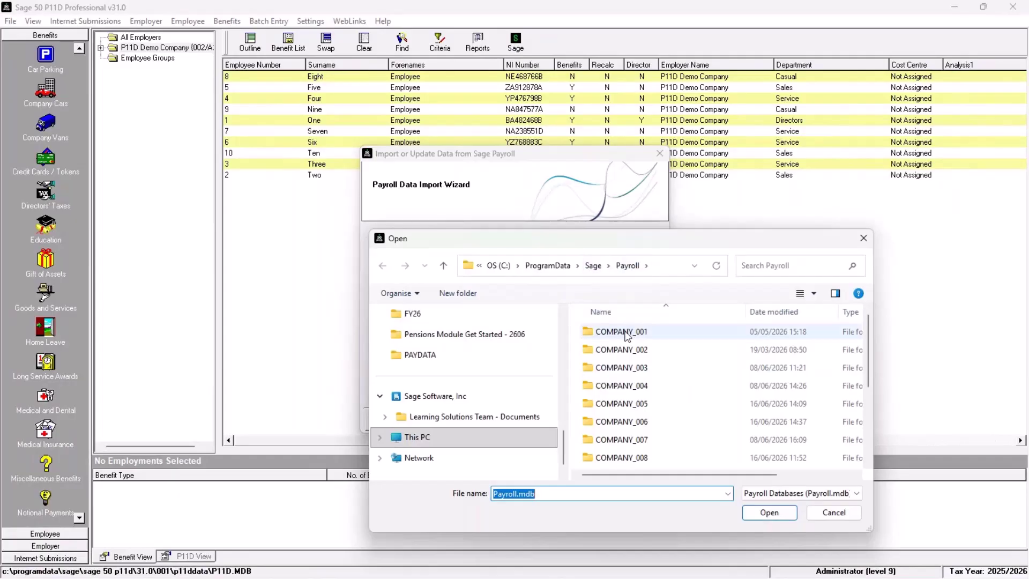
double_click(625, 333)
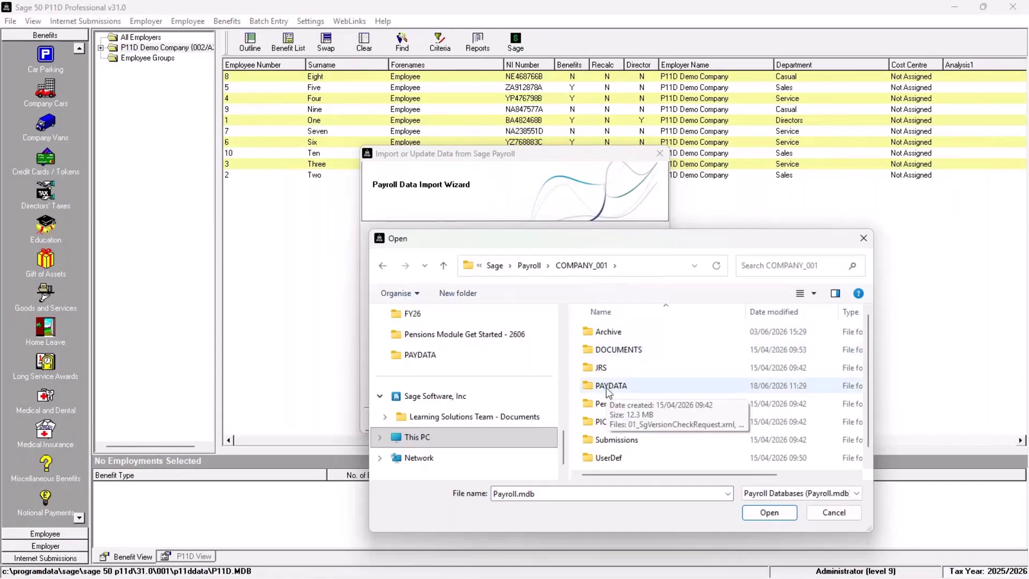
double_click(609, 387)
click(611, 335)
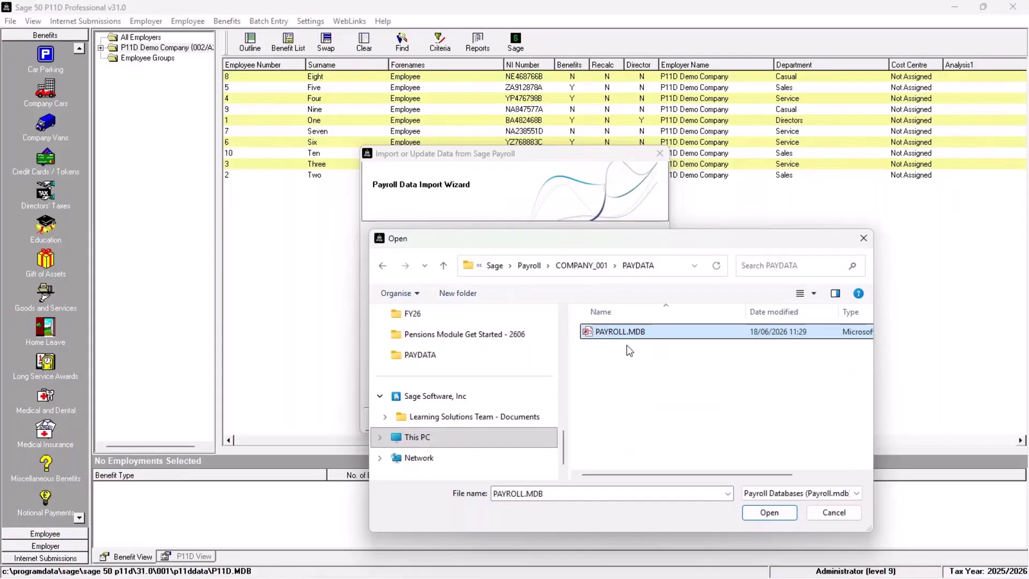
click(766, 512)
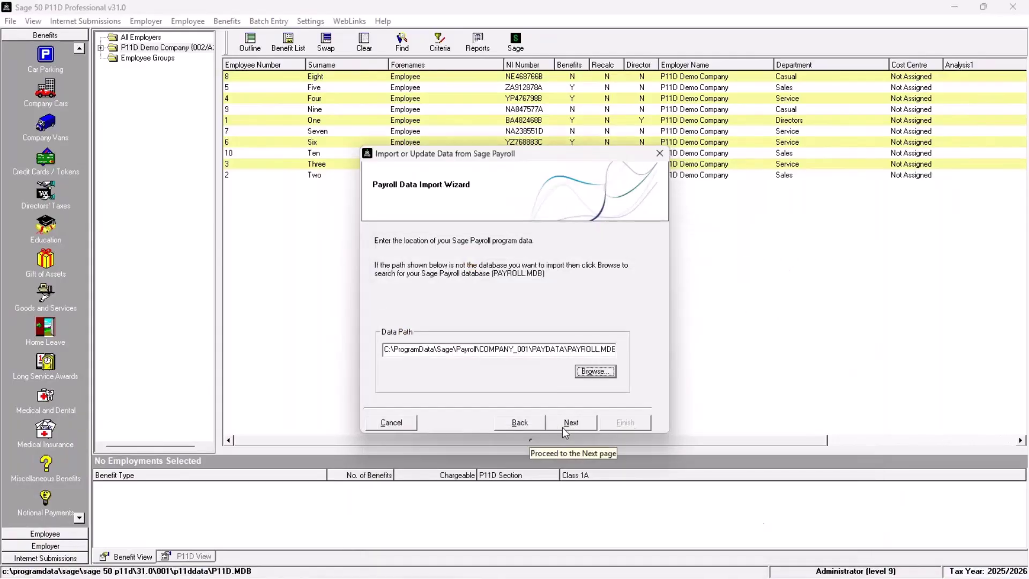
click(562, 423)
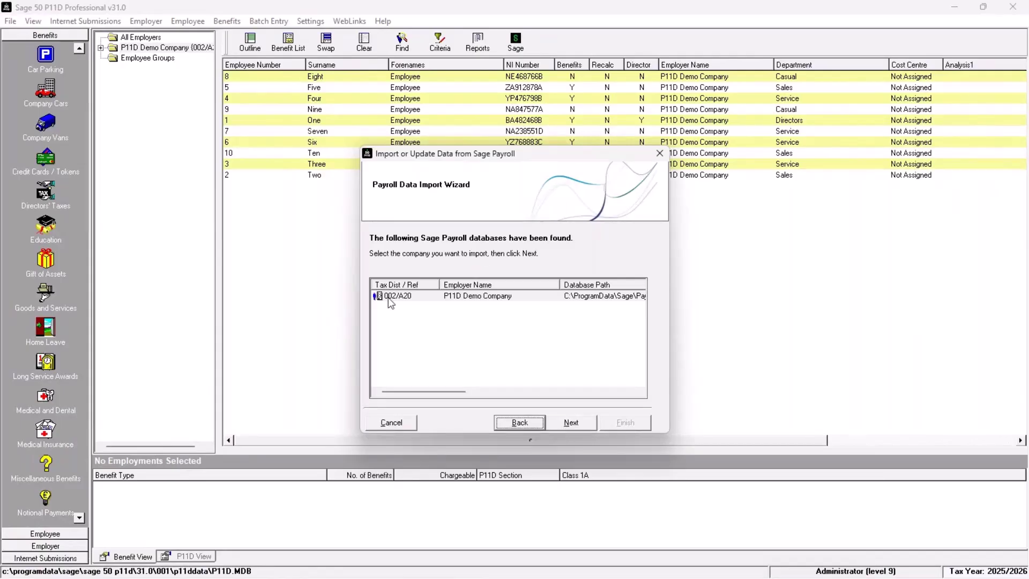
click(508, 304)
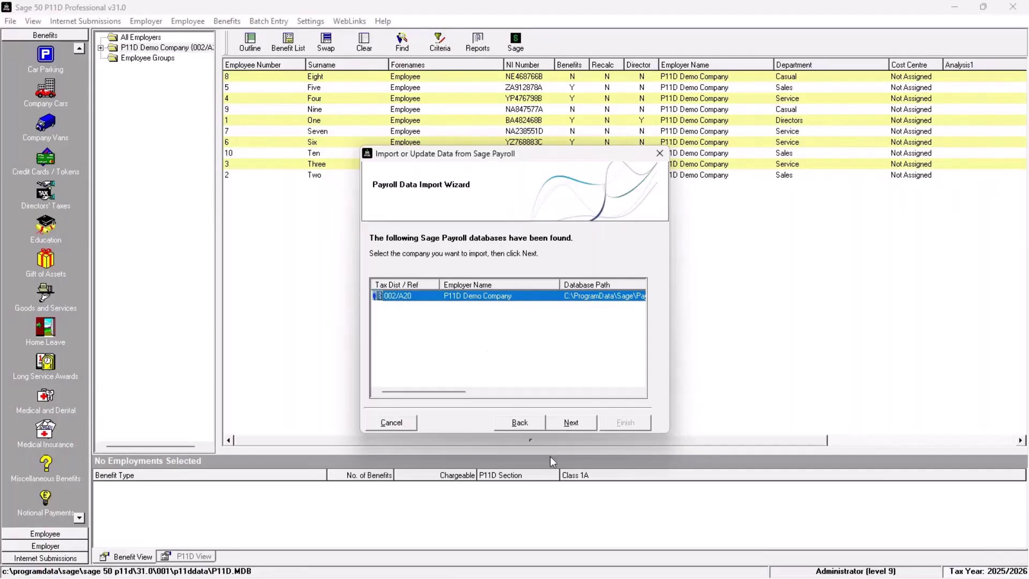
click(572, 422)
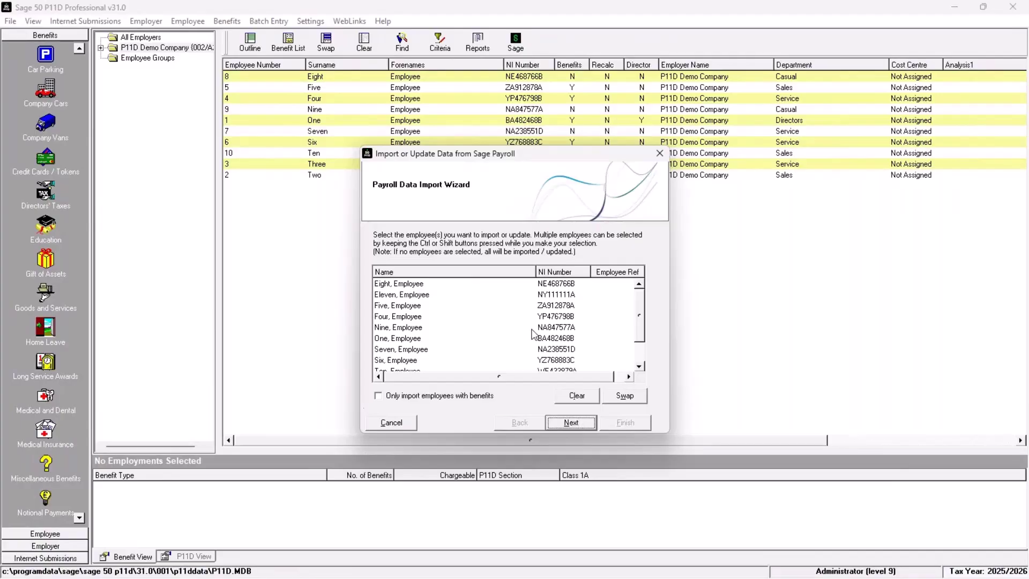
Step: Select employees 11, 4 and 1 for import, and agree to update the existing employer
click(424, 298)
ctrl+click(412, 319)
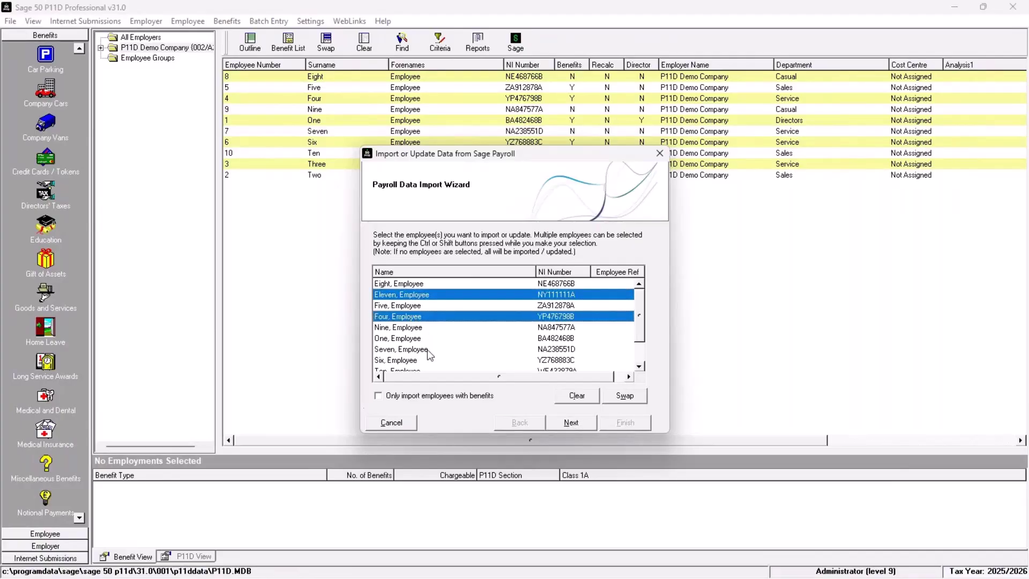
ctrl+click(406, 340)
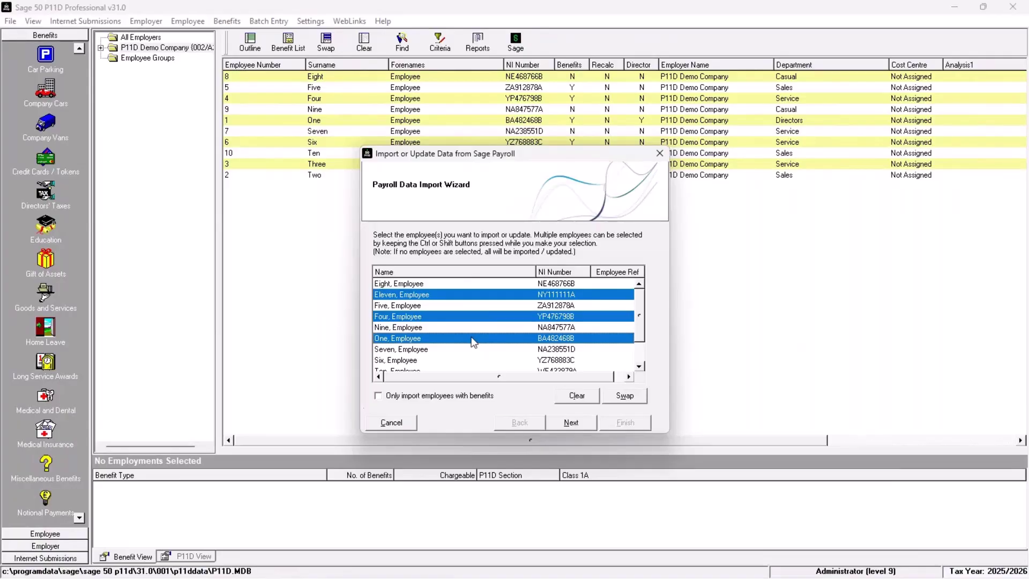
click(567, 425)
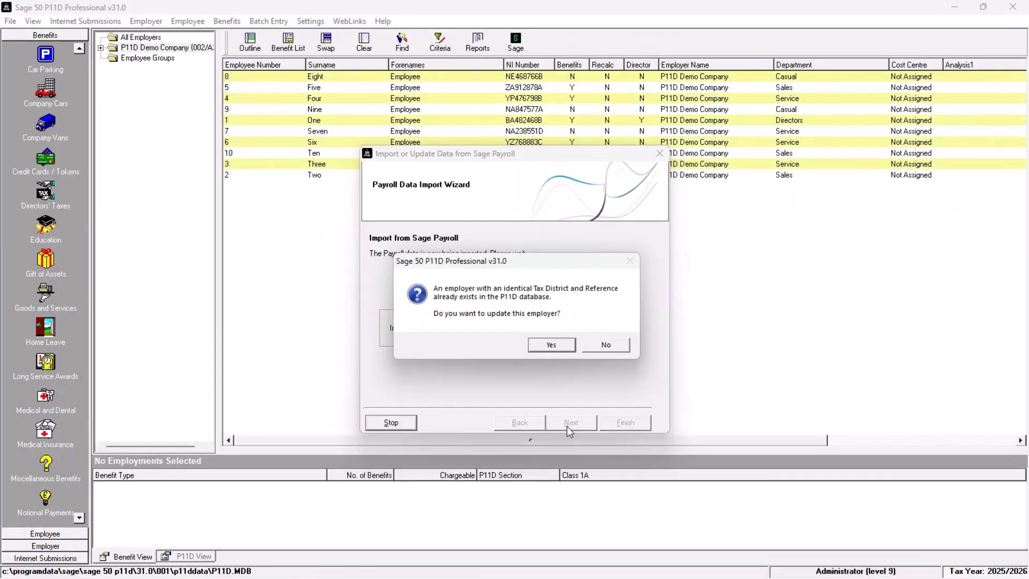
click(558, 349)
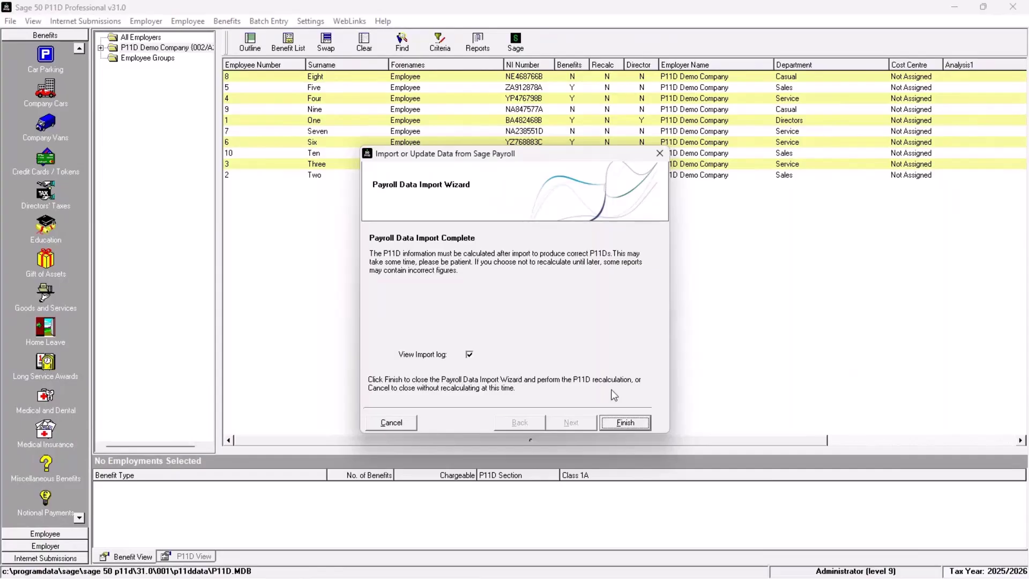
Step: Finish the import wizard with the import log displayed, and examine the log's employee created and car created entries
click(620, 423)
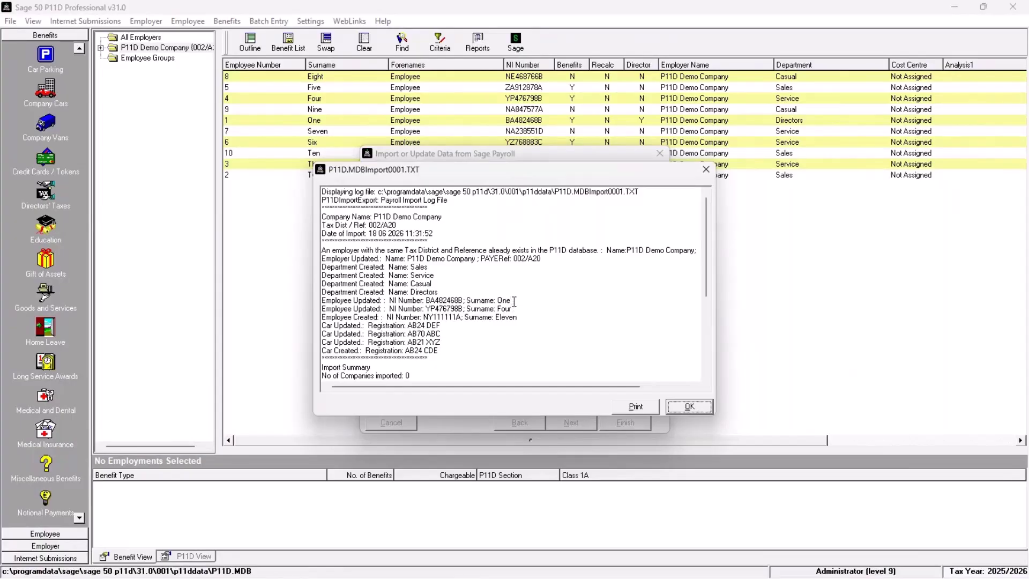
drag(518, 318, 323, 317)
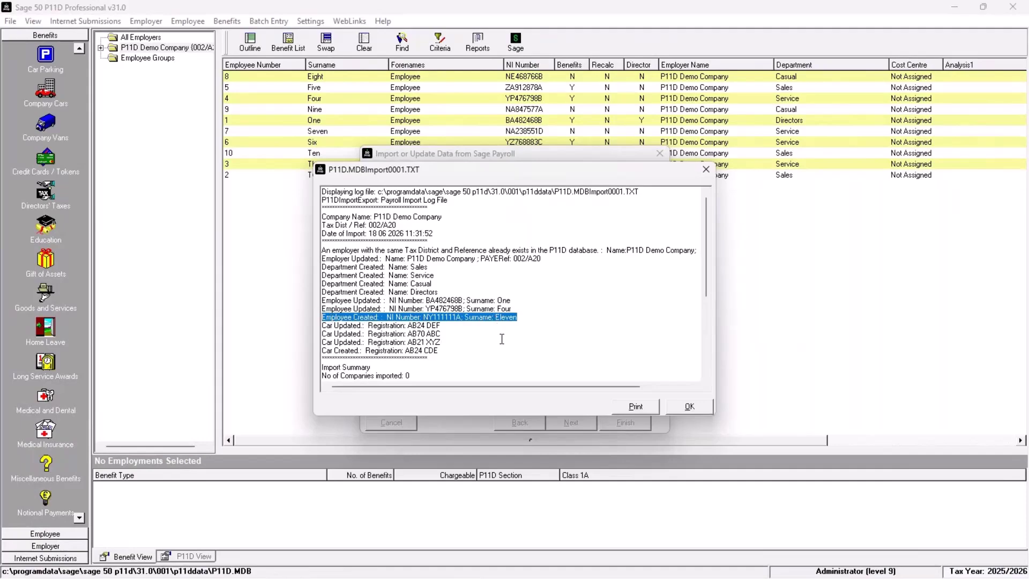
click(443, 330)
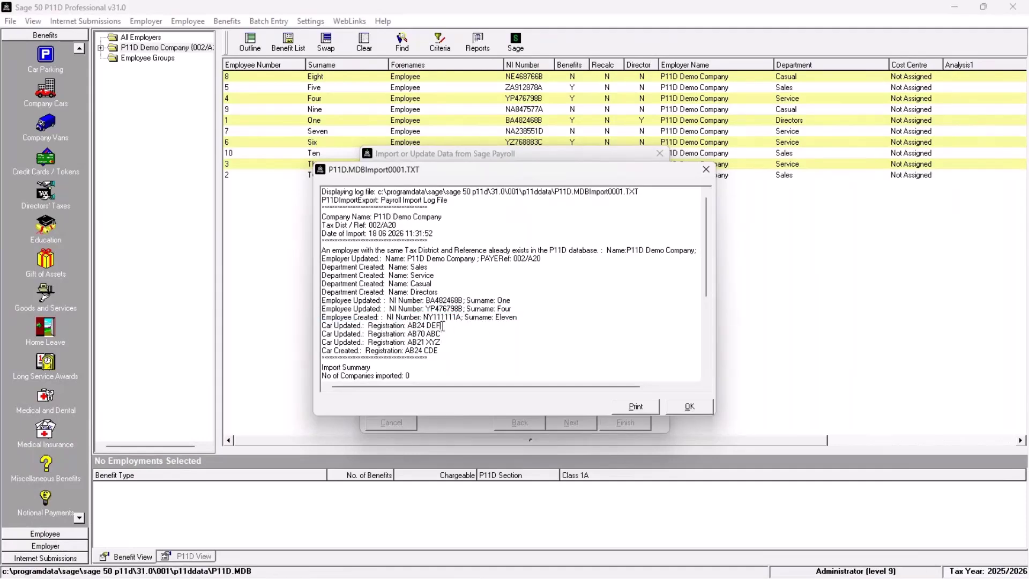
drag(438, 351, 322, 352)
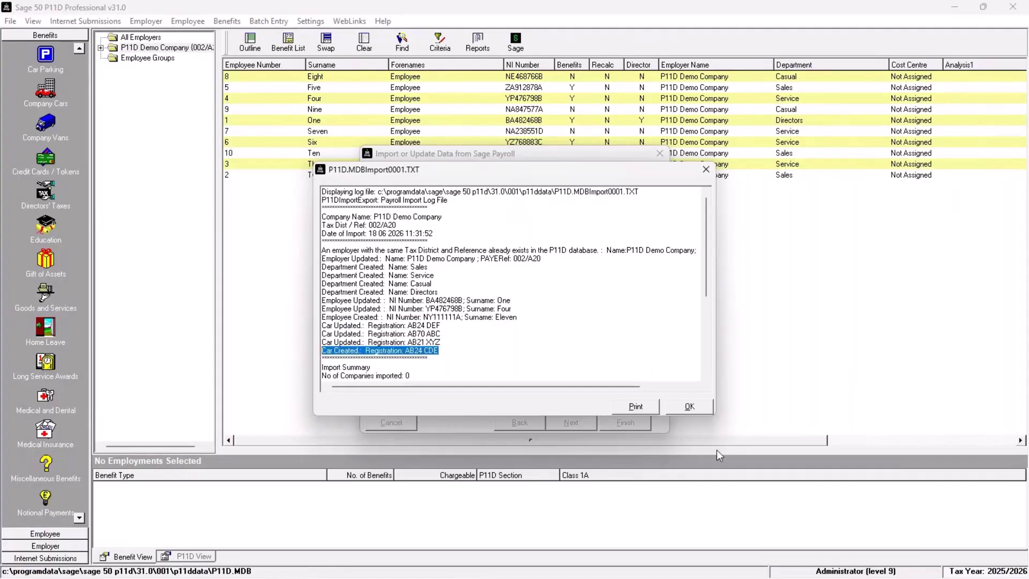
Step: Close the import log, recalculate the imported benefits and decline importing more Payroll data
click(706, 411)
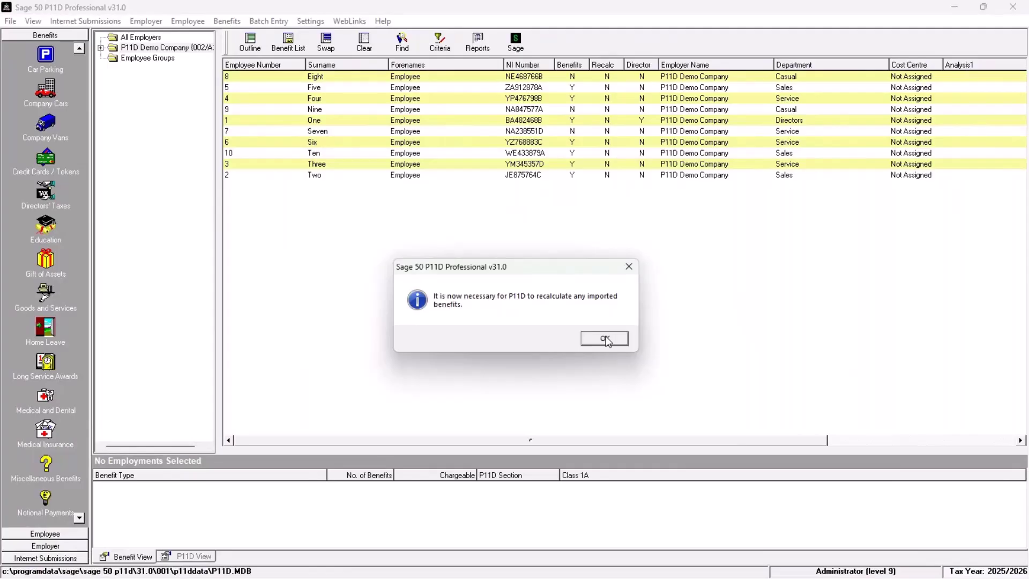
click(605, 339)
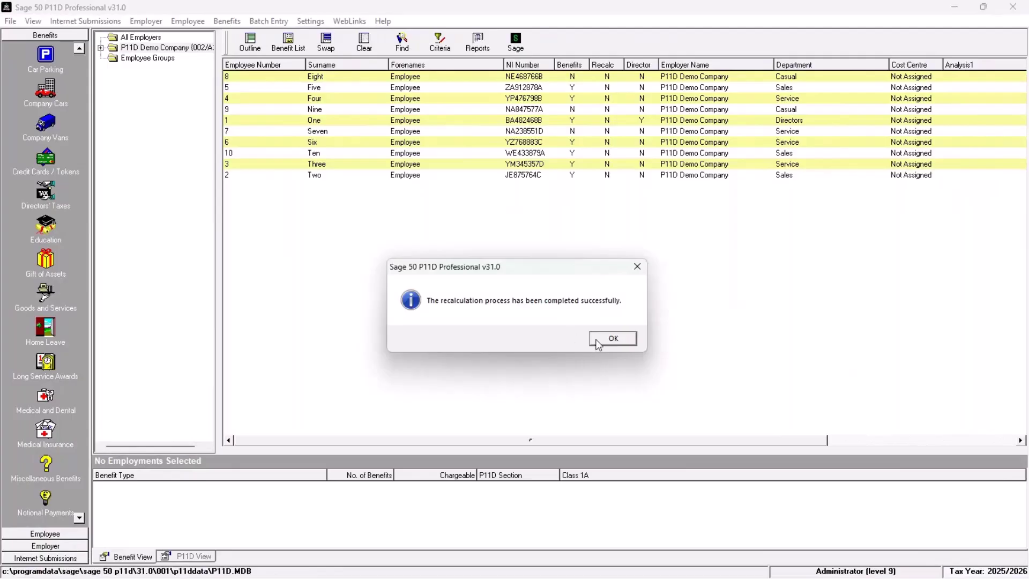
click(598, 340)
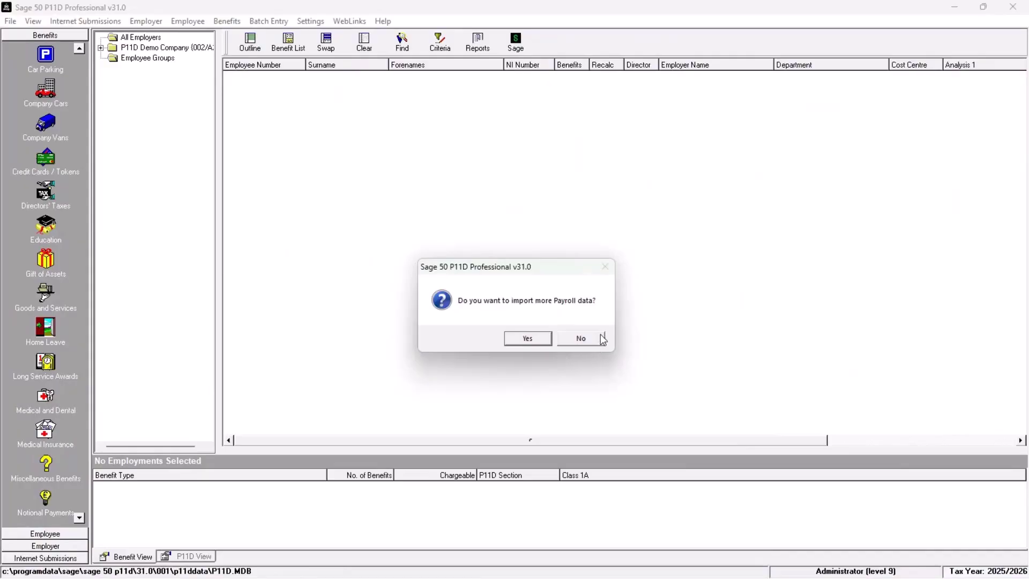
click(598, 341)
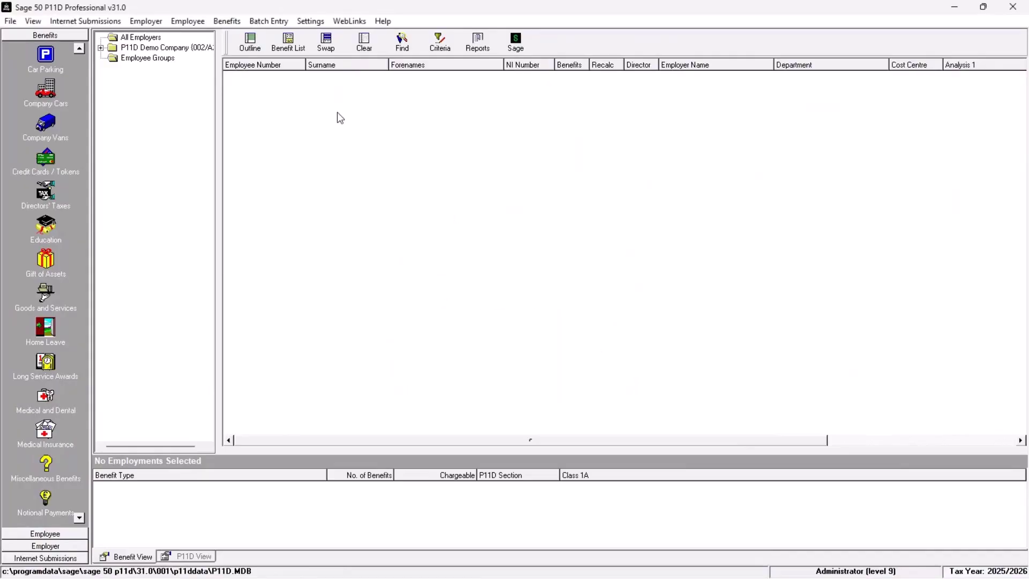
Step: List the employees of P11D Demo Company, check employee 11's personal and employment details, and close the record
click(168, 51)
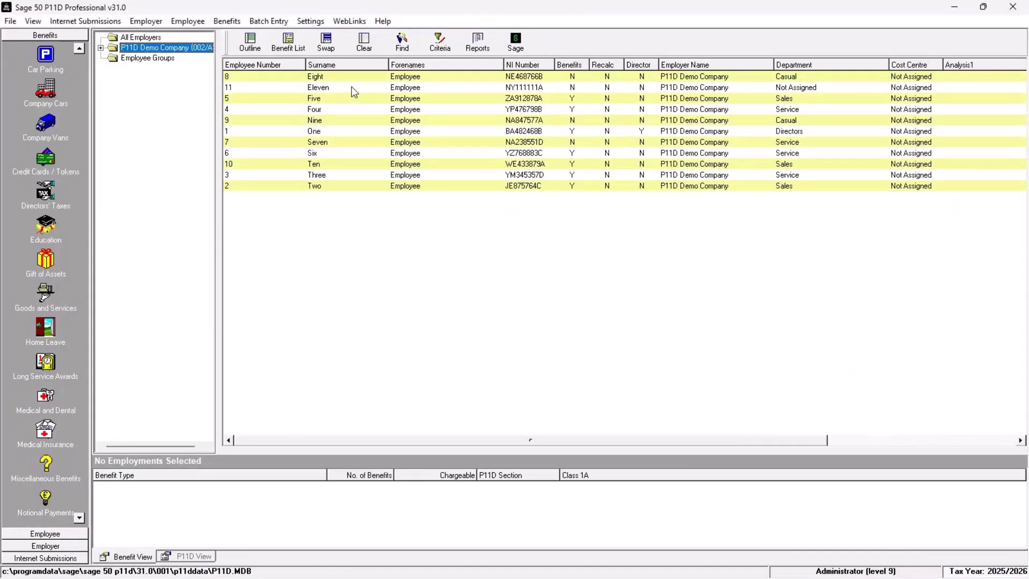
double_click(354, 92)
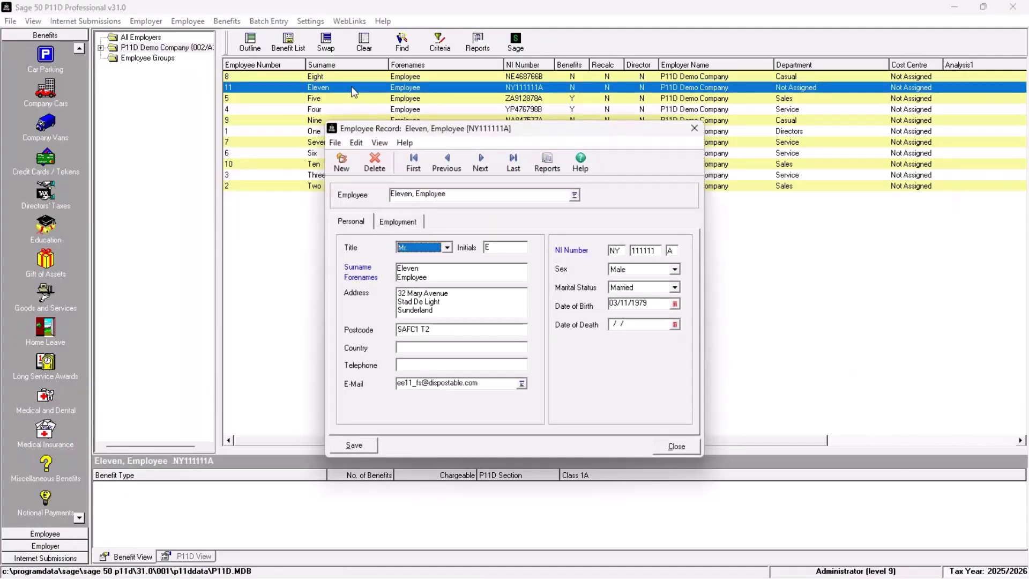
click(397, 223)
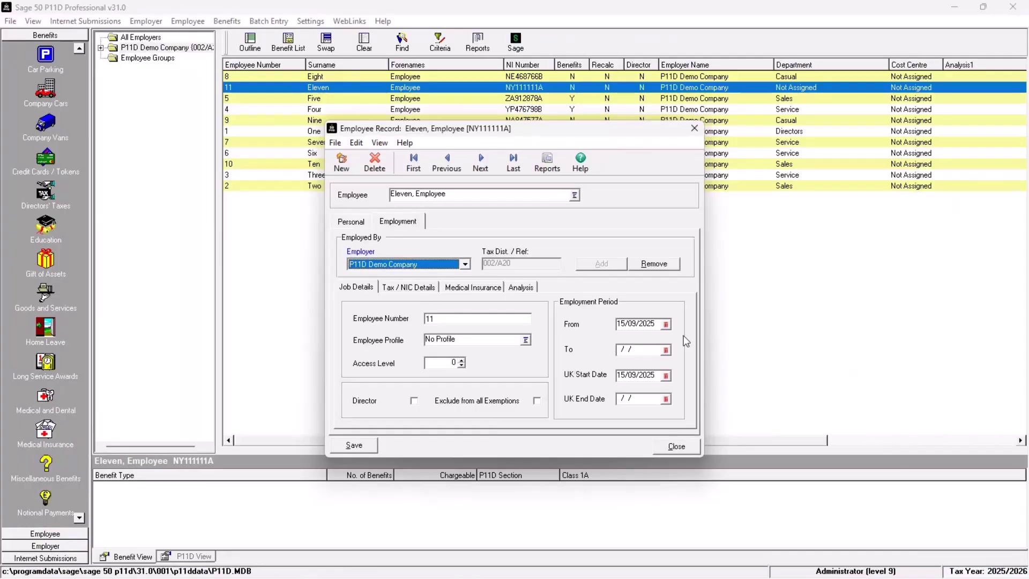
click(360, 222)
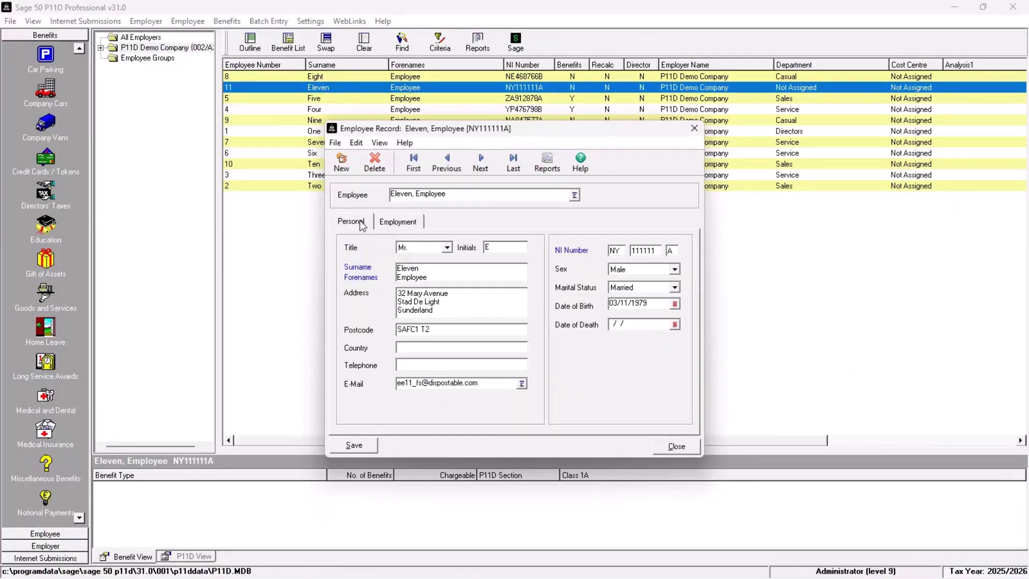
click(677, 445)
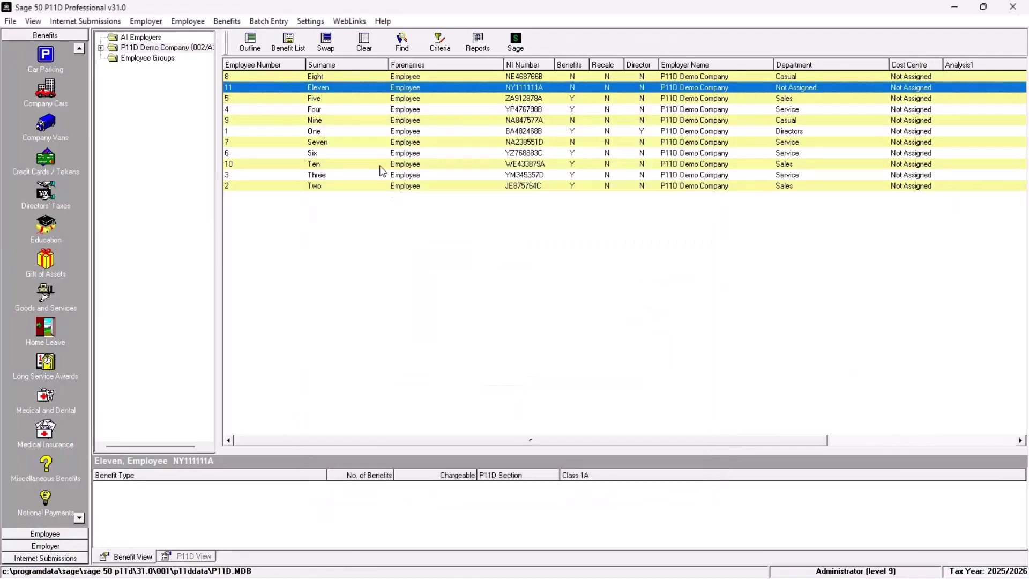
Step: Open employee 4's Ford Fiesta company car entry (AB21 XYZ), check its availability dates and close it
click(322, 110)
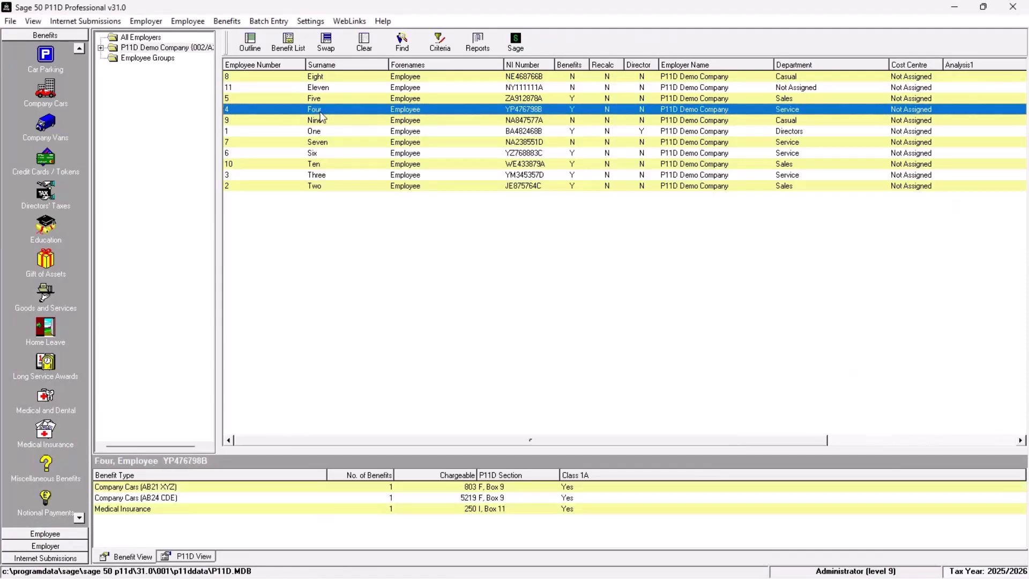
click(213, 488)
double_click(212, 489)
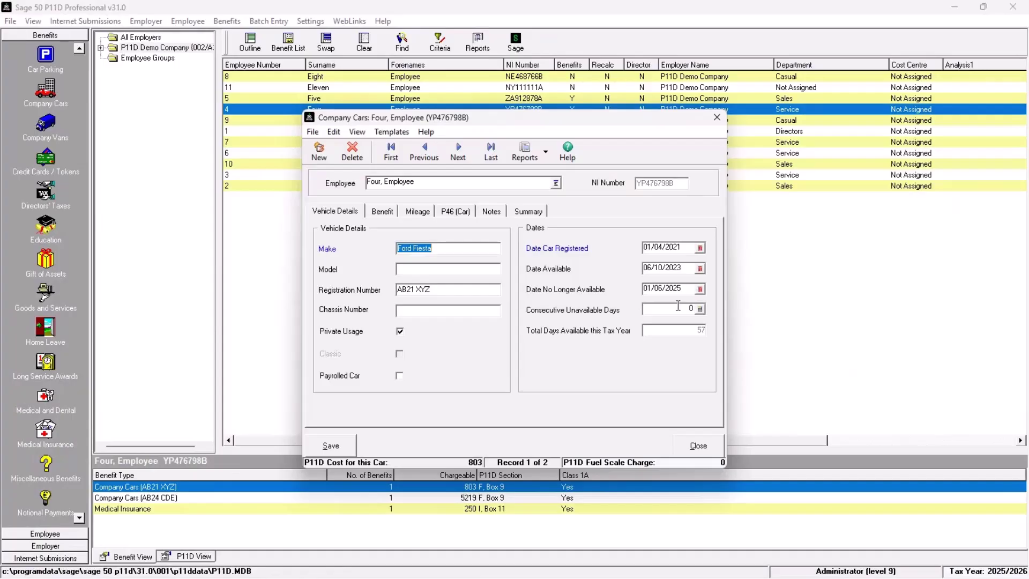
click(698, 446)
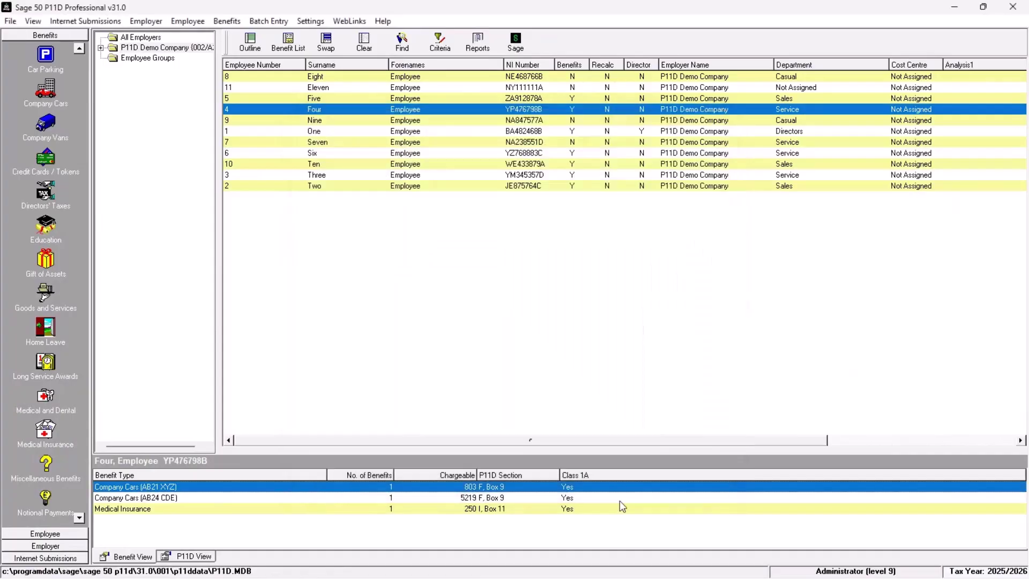
Step: Open employee 4's Vauxhall Corsa entry (AB24 CDE), check its vehicle and benefit details and fuel type options, and close it without saving
click(443, 500)
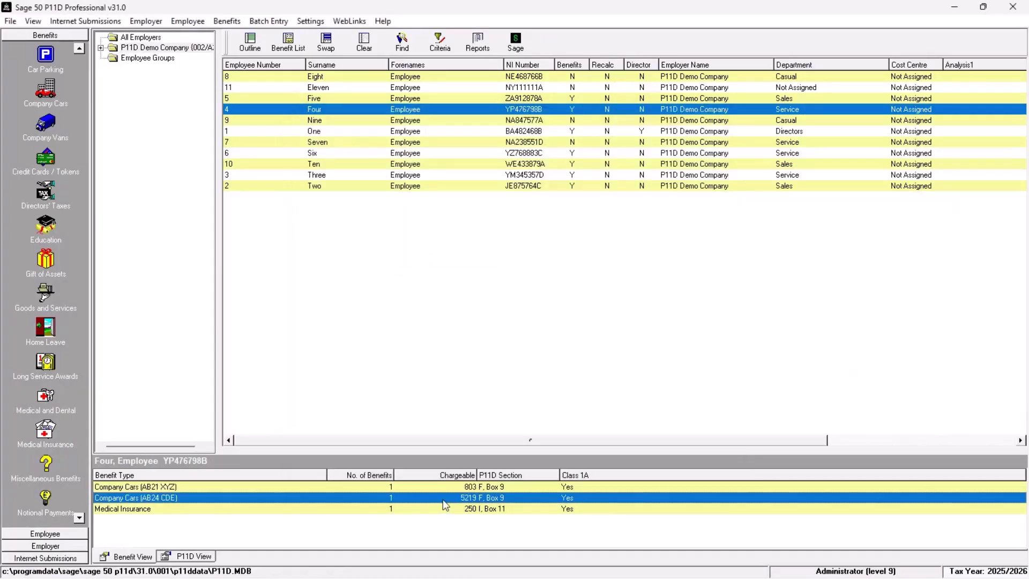
double_click(421, 499)
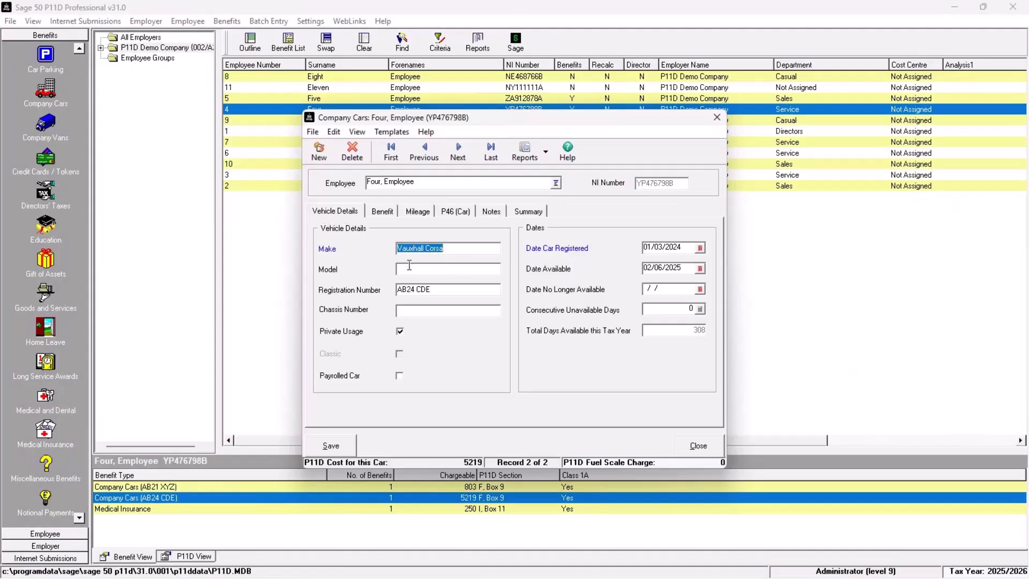
click(460, 289)
click(382, 211)
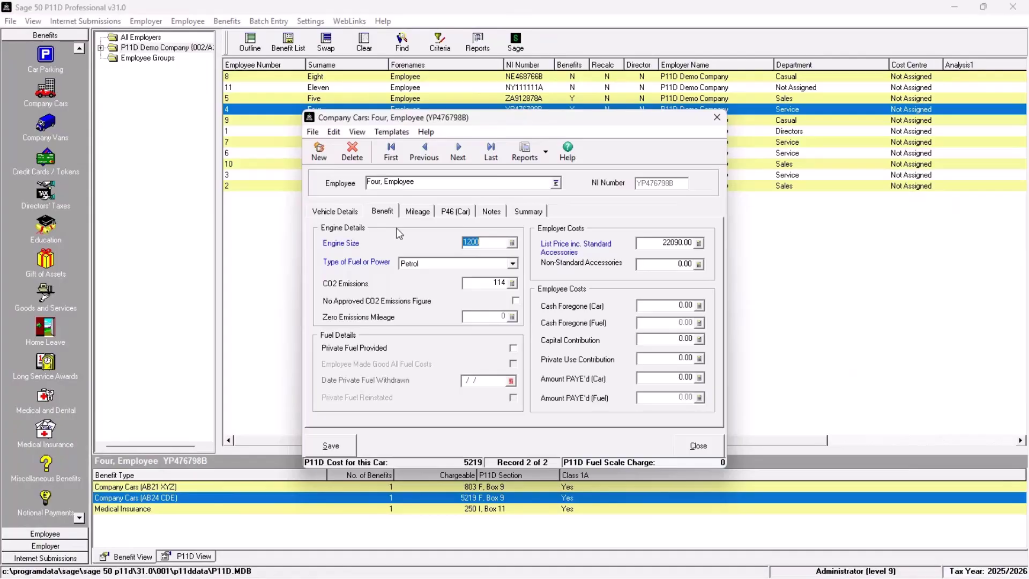
click(514, 262)
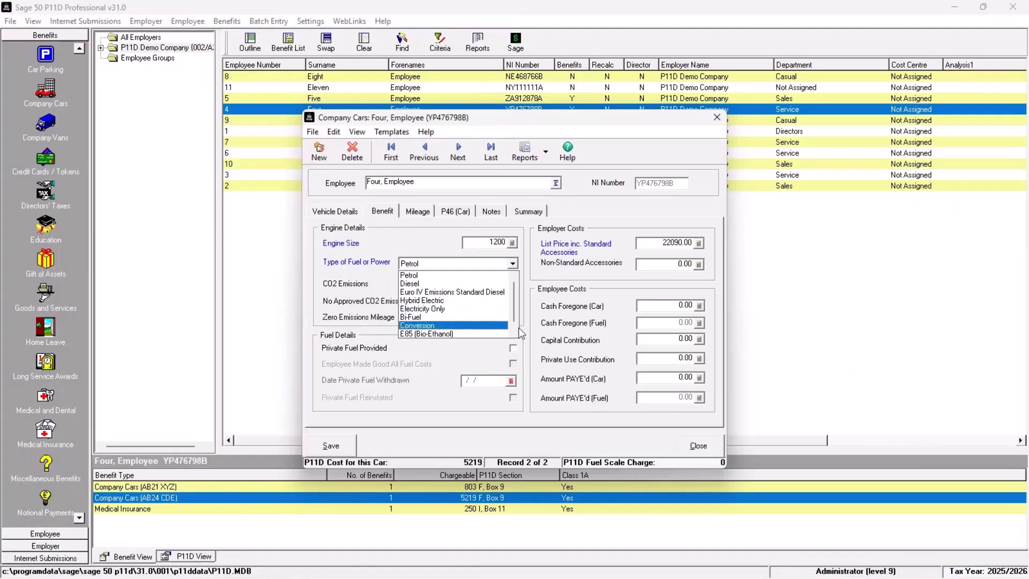
click(515, 334)
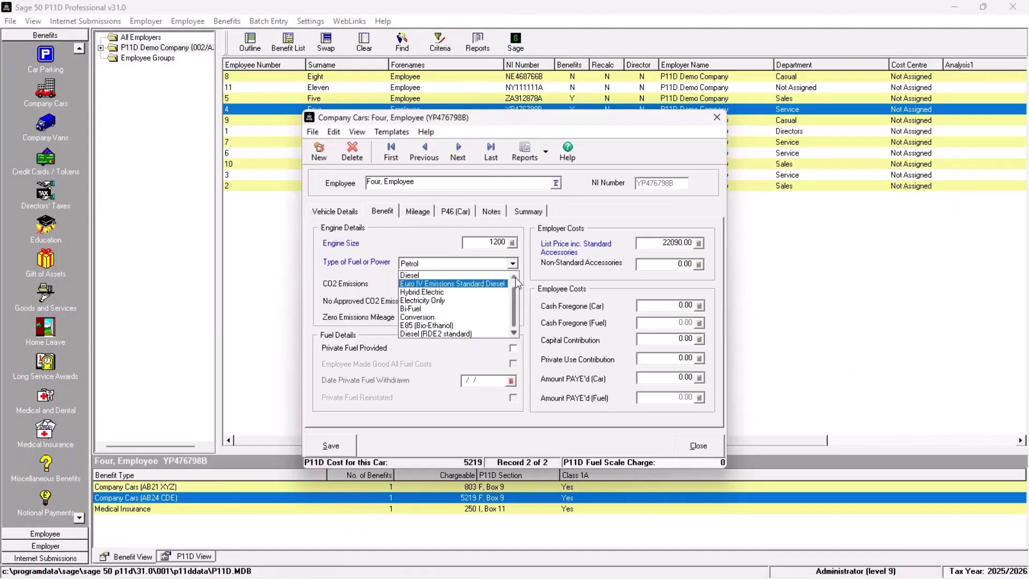
scroll(493, 284, up, 2)
click(497, 275)
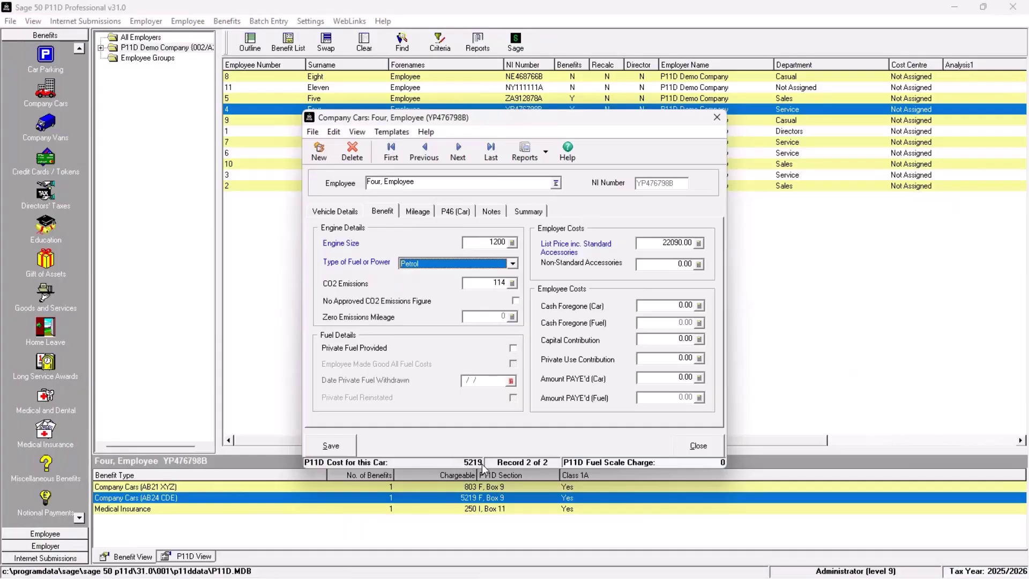
click(697, 446)
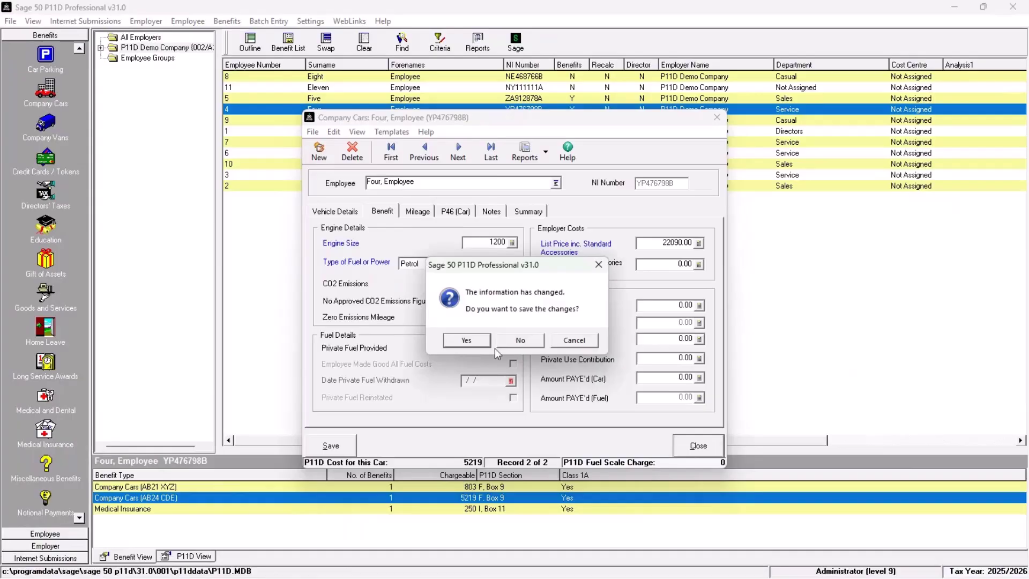
click(512, 339)
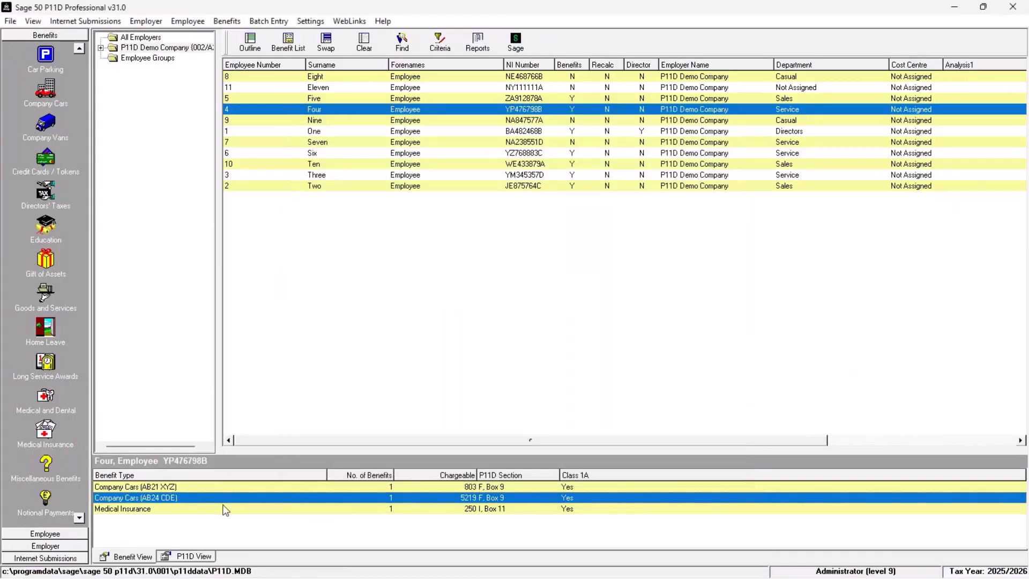
Step: Open employee 4's medical insurance benefit, check its dates and annual premium, and close it
click(225, 509)
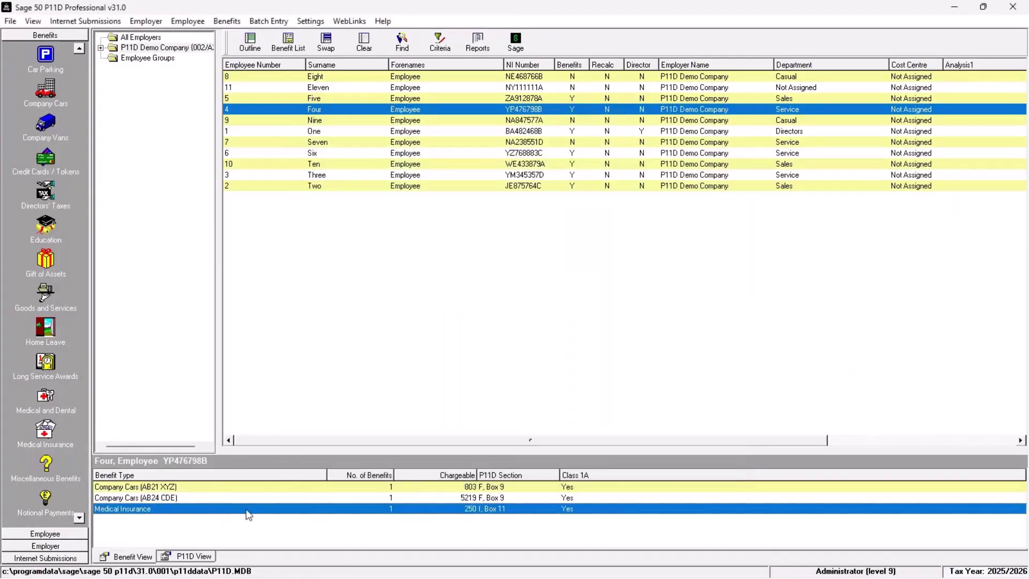
double_click(248, 509)
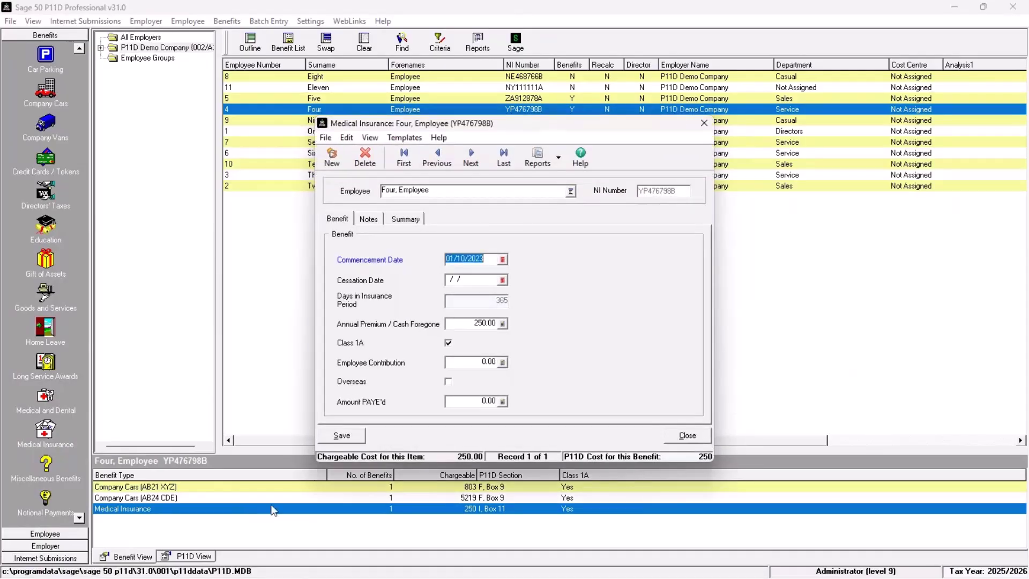
click(475, 277)
click(686, 436)
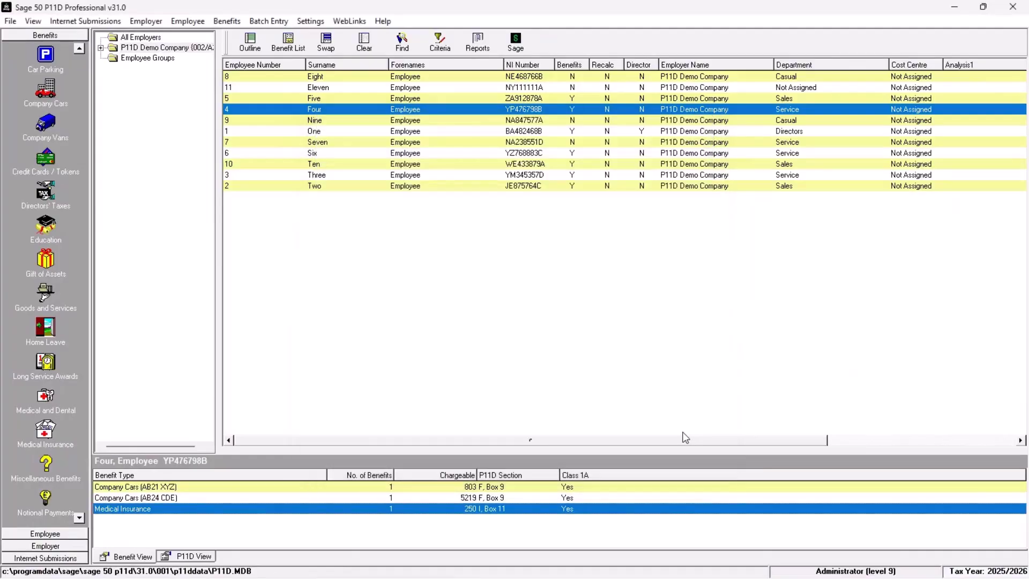
Step: Open employee 5's company van benefit, check its van details and P11D cost, and close it
click(336, 99)
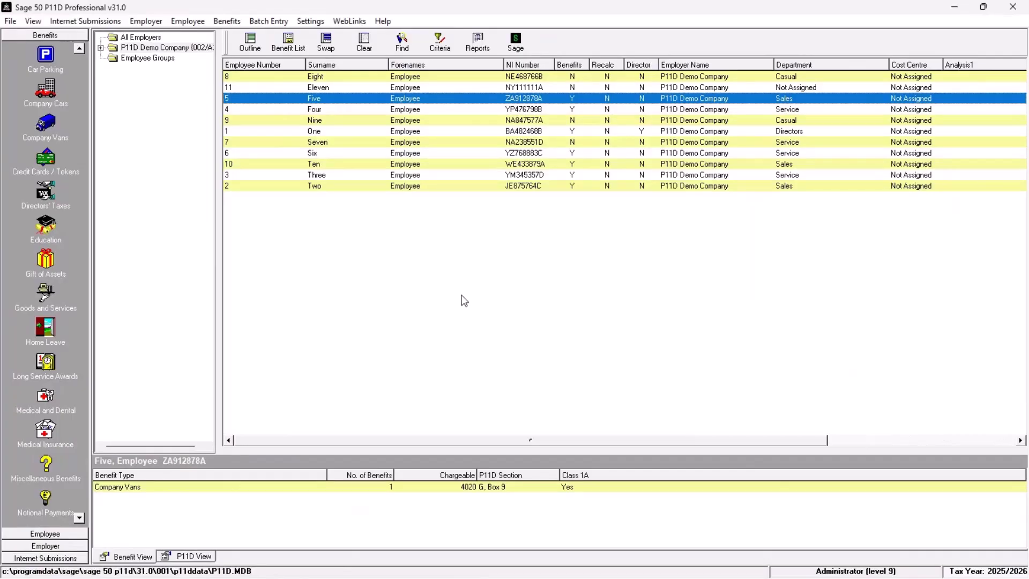
click(253, 486)
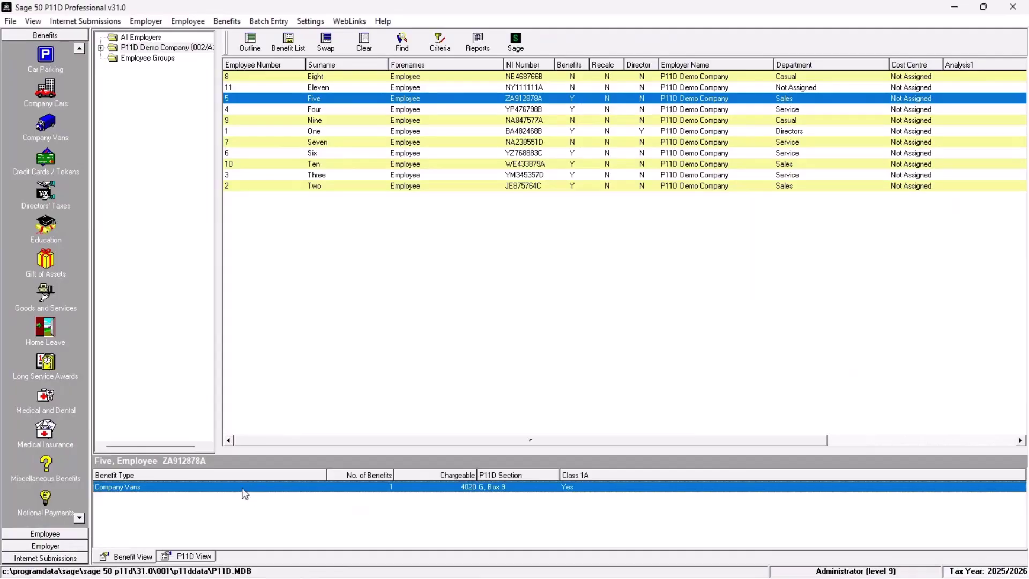
double_click(243, 488)
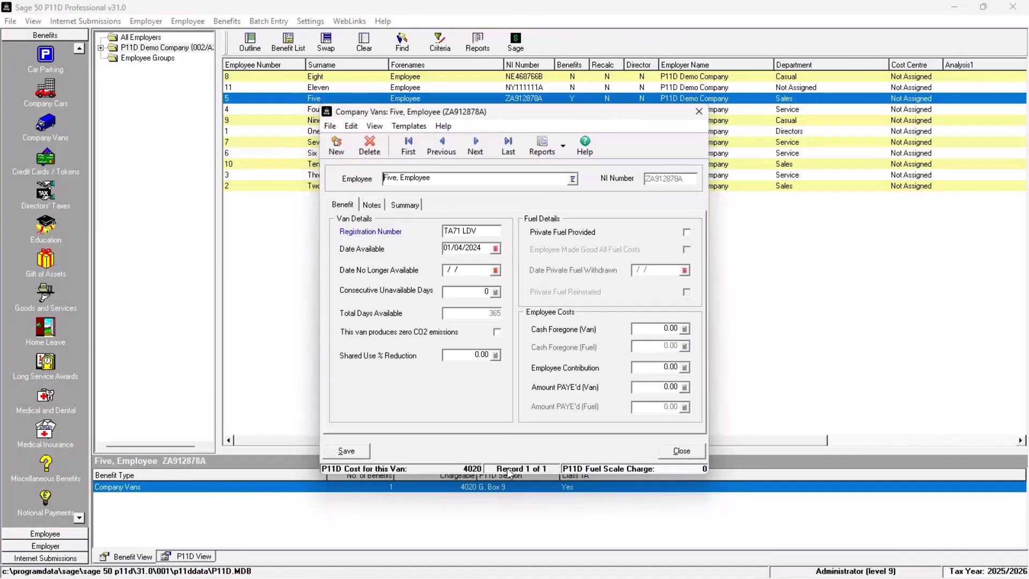
click(673, 452)
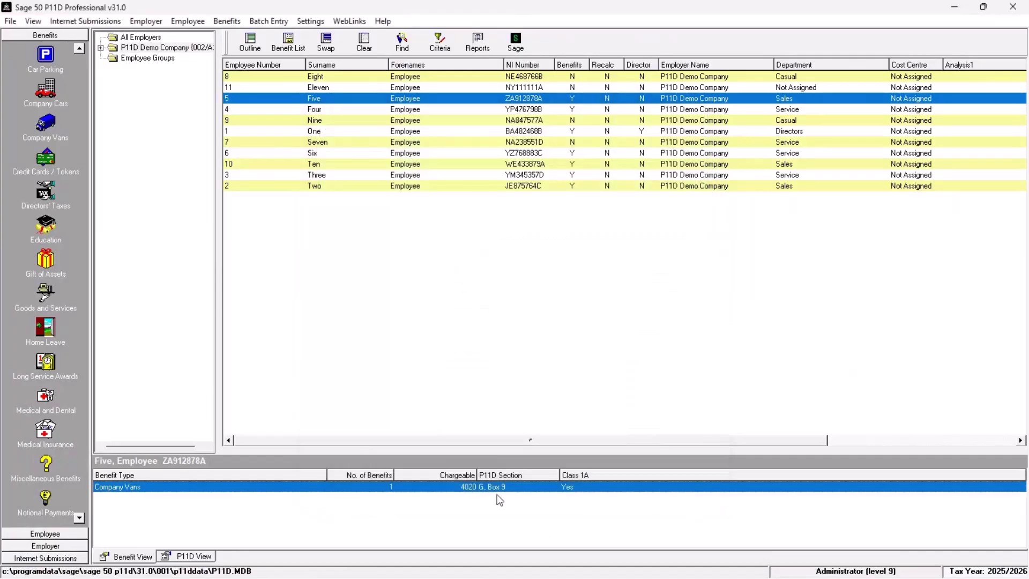
Step: Enter a closing balance of 12800 on employee 6's beneficial loan L001, save the loan record and close it
click(333, 153)
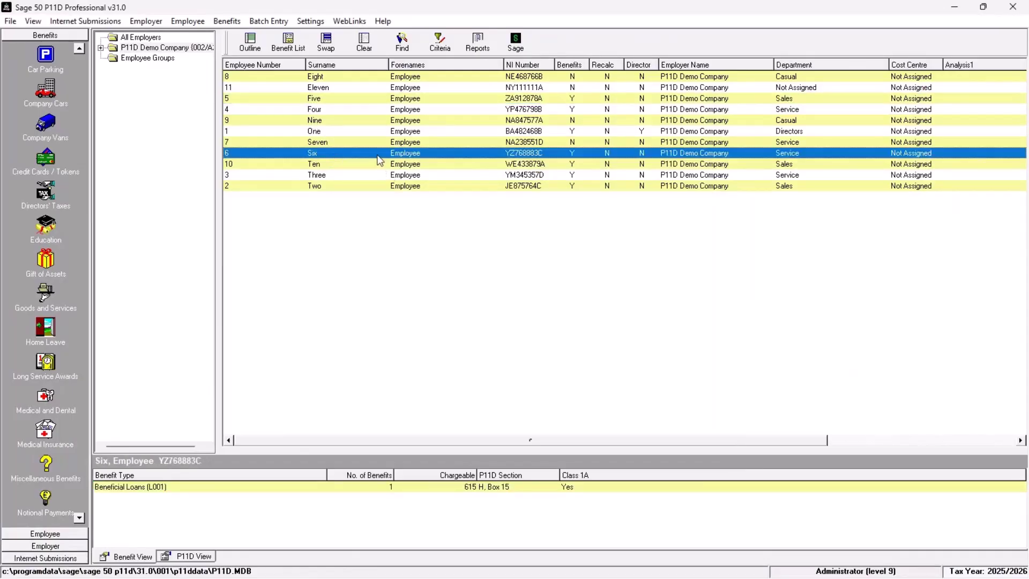
double_click(179, 488)
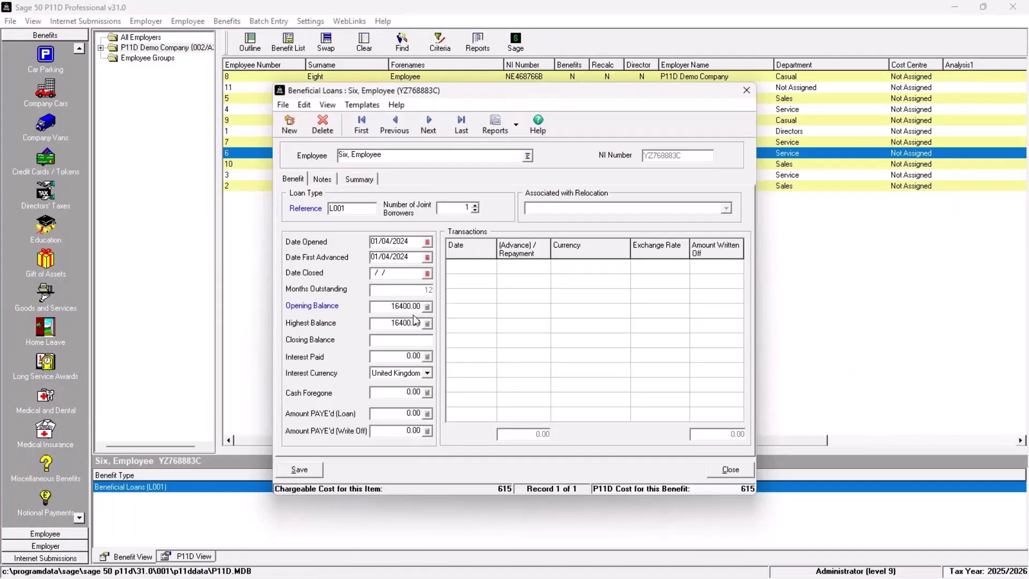
click(399, 346)
text(12800)
key(Tab)
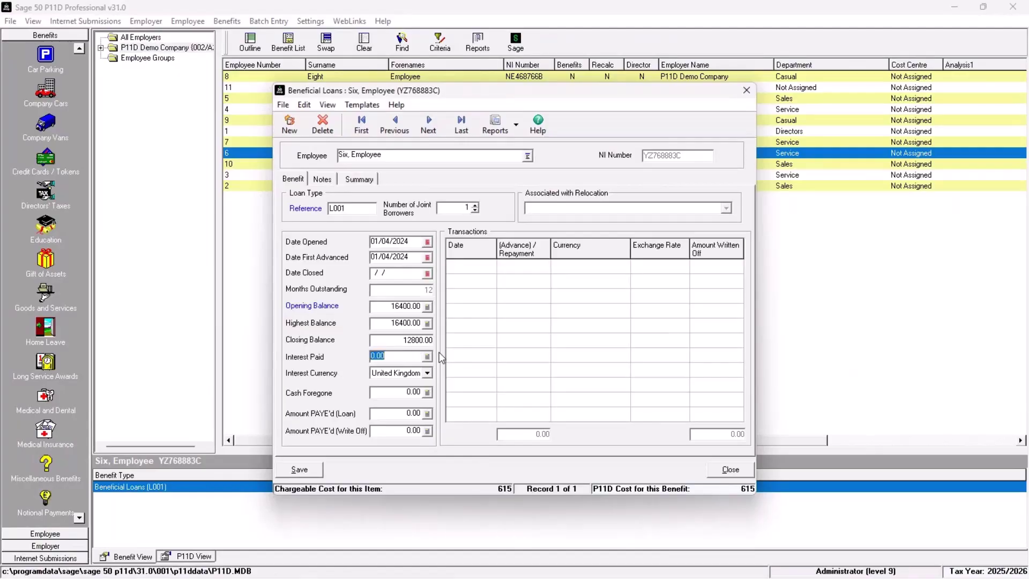
click(300, 470)
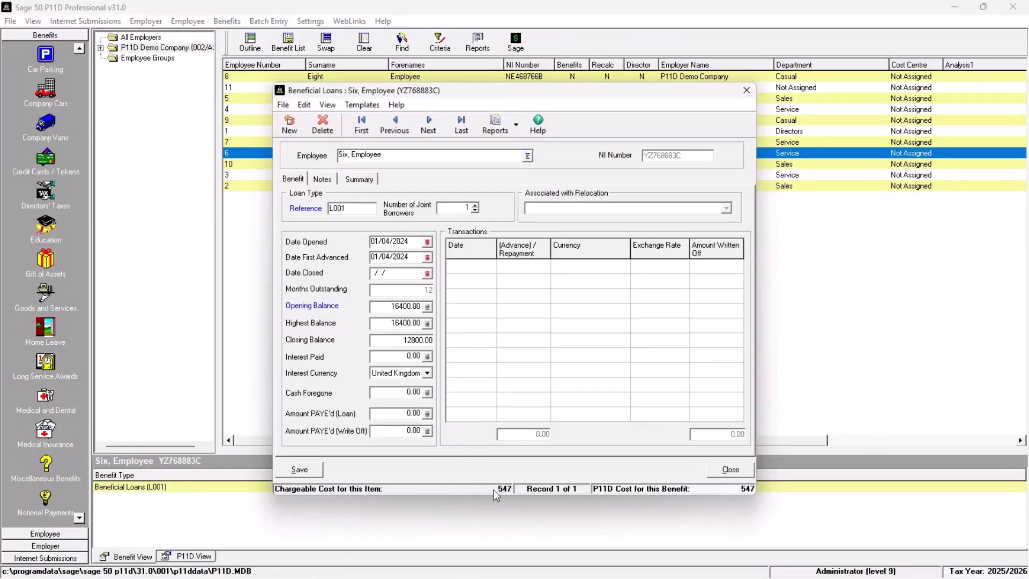
click(731, 469)
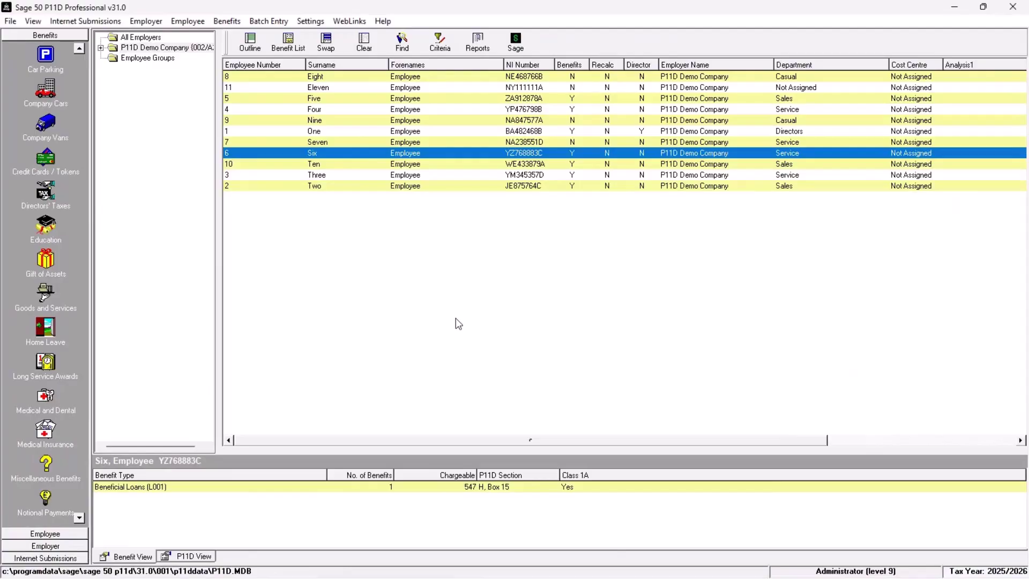
Step: Start a company car for employee 11: Tesla Model 3, registration TE75 SLA, registered 01/09/2025 and available from 01/10/2025
click(316, 155)
click(340, 89)
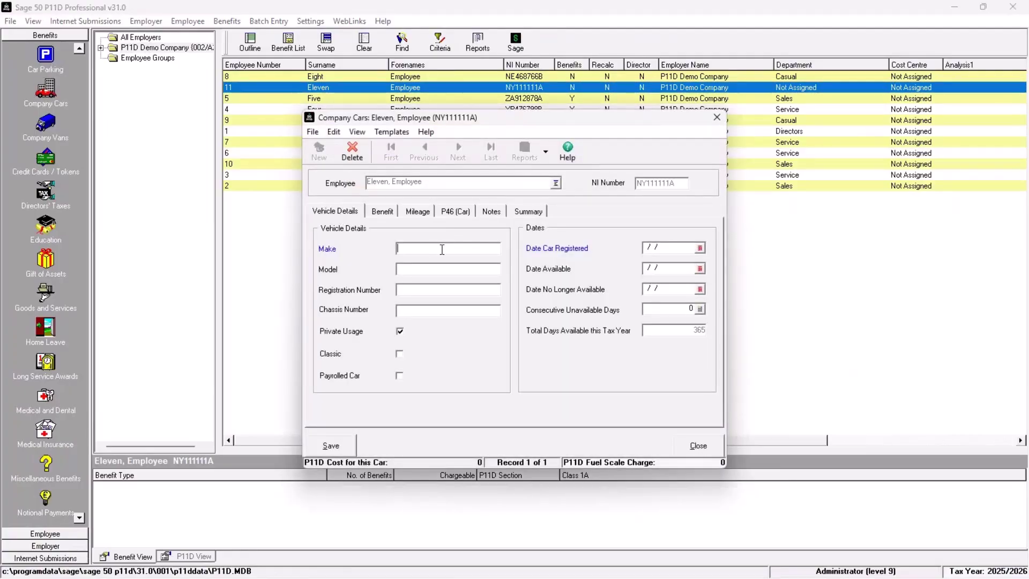
text(Tesla)
key(Tab)
text(Mo)
text(del 3)
text(TE75 SL)
text(A)
click(669, 247)
text(010925)
key(Tab)
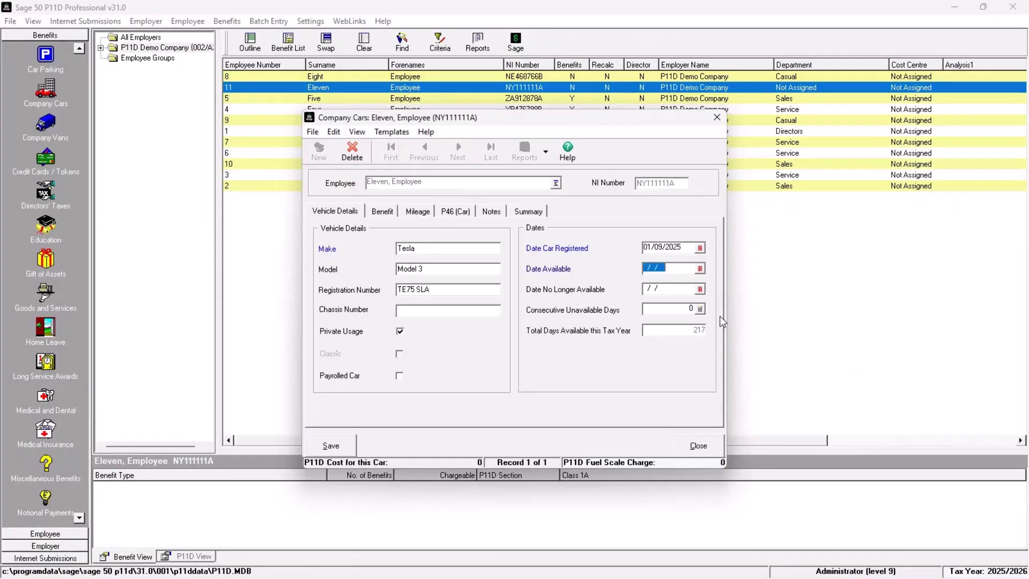
text(01/10/)
text(2025)
key(Tab)
Step: Set the Tesla's fuel type to Electricity Only and its list price to 49750, save the car record and close it
click(391, 213)
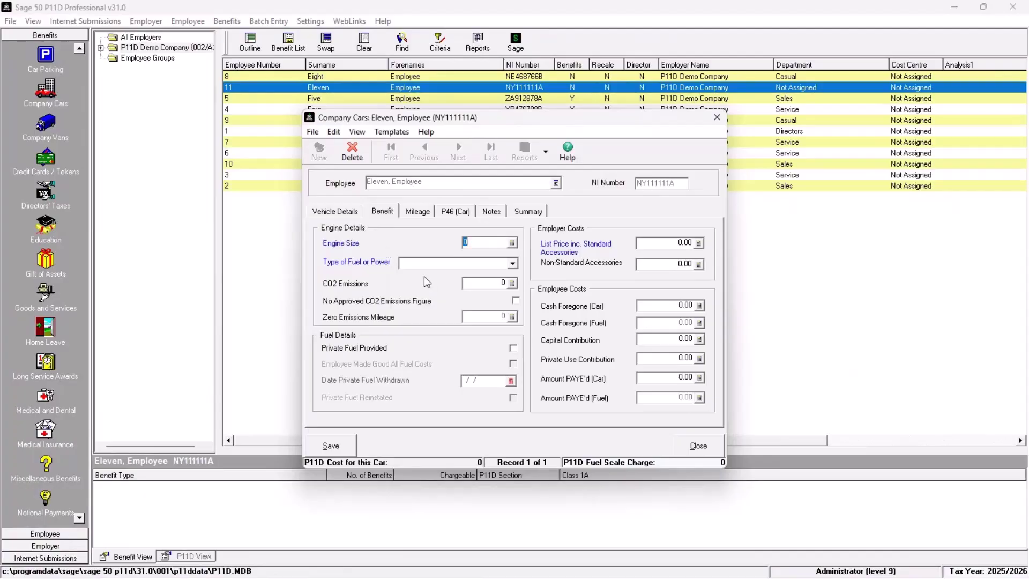
click(513, 264)
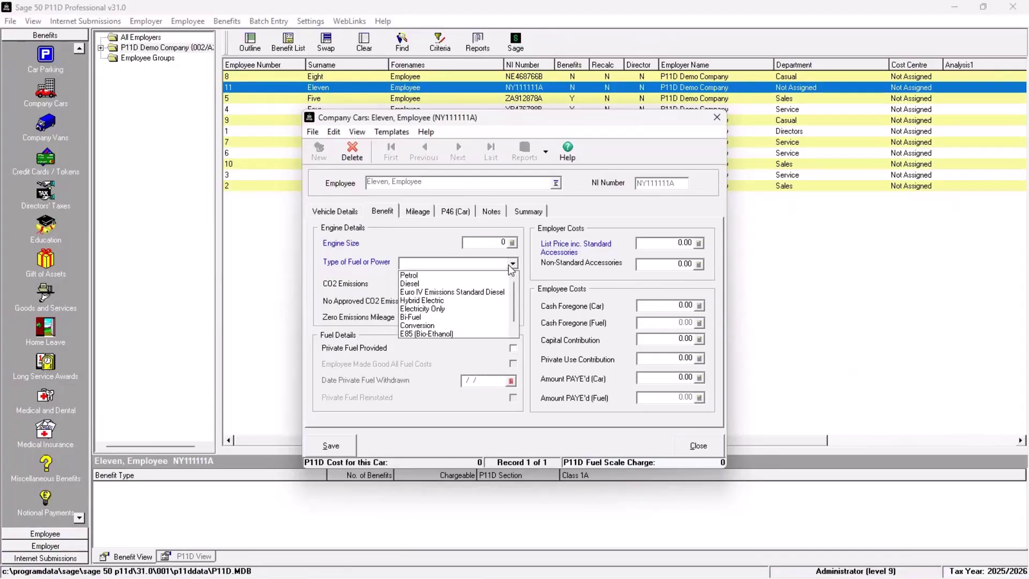
click(449, 310)
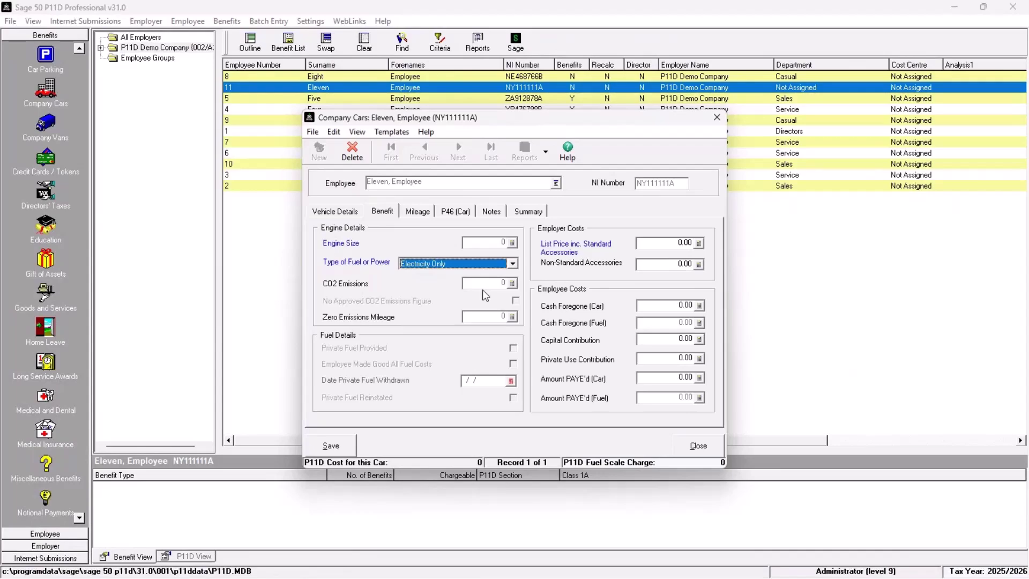
click(678, 242)
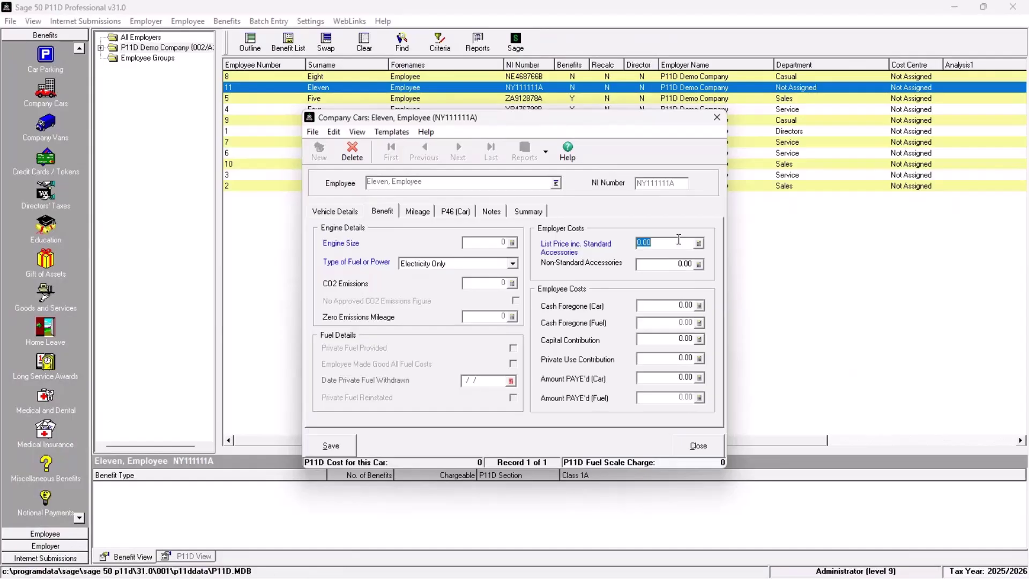
text(49)
text(5)
text(750)
key(Tab)
key(Tab)
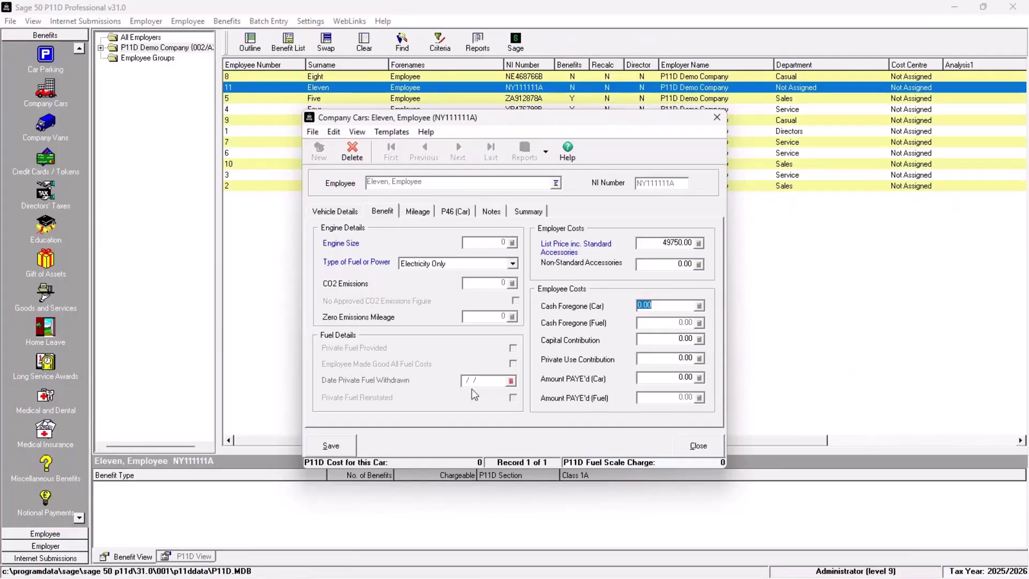
click(331, 446)
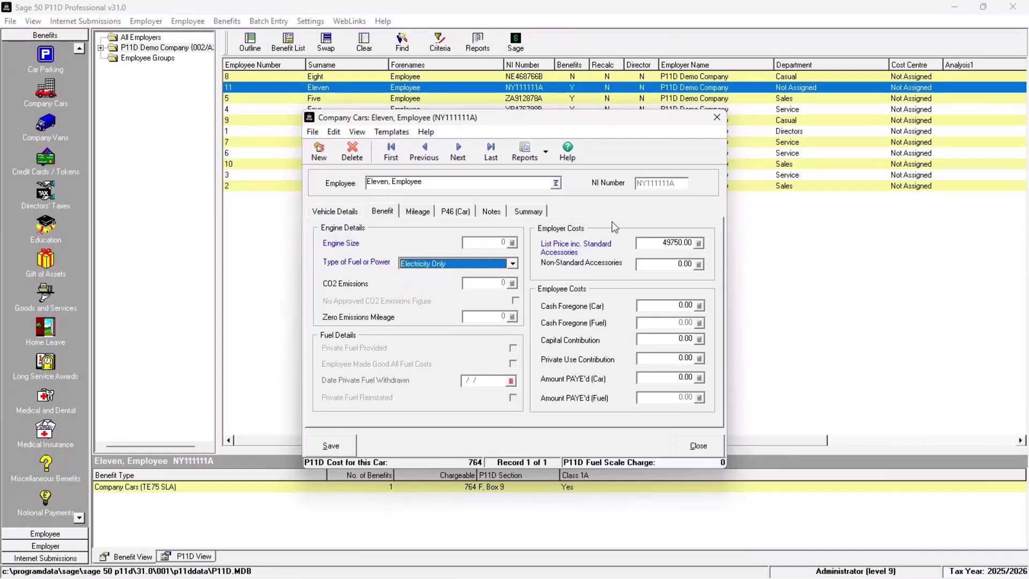
click(695, 451)
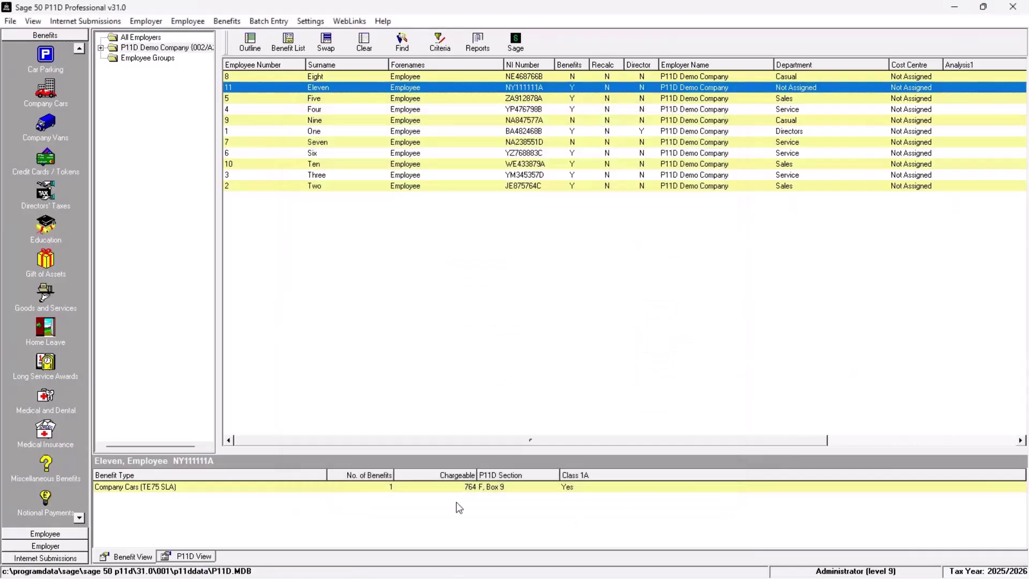
Step: Examine employee 11's P11D form down to the cars and car fuel section, and return to the benefit list
click(442, 488)
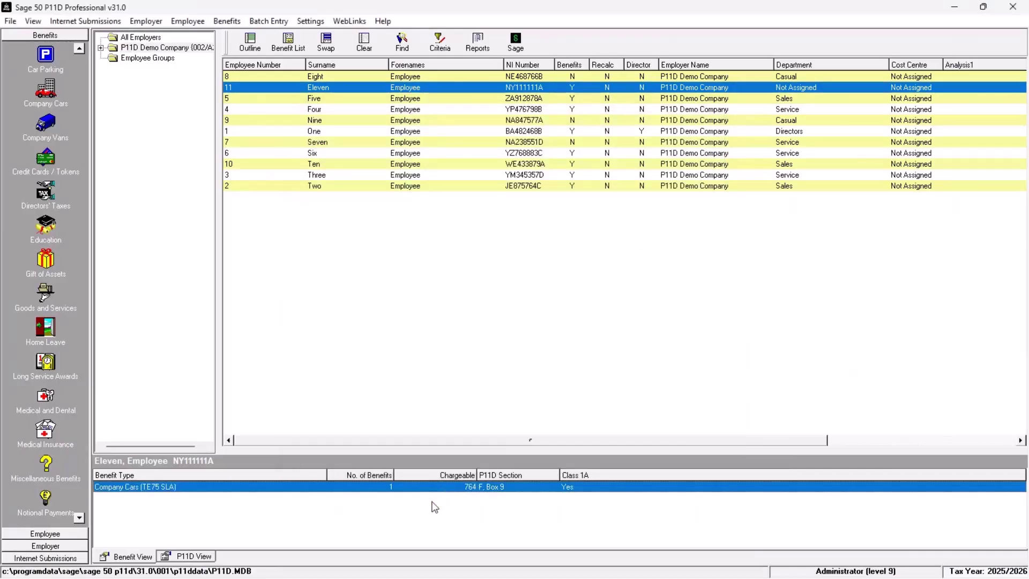
click(187, 558)
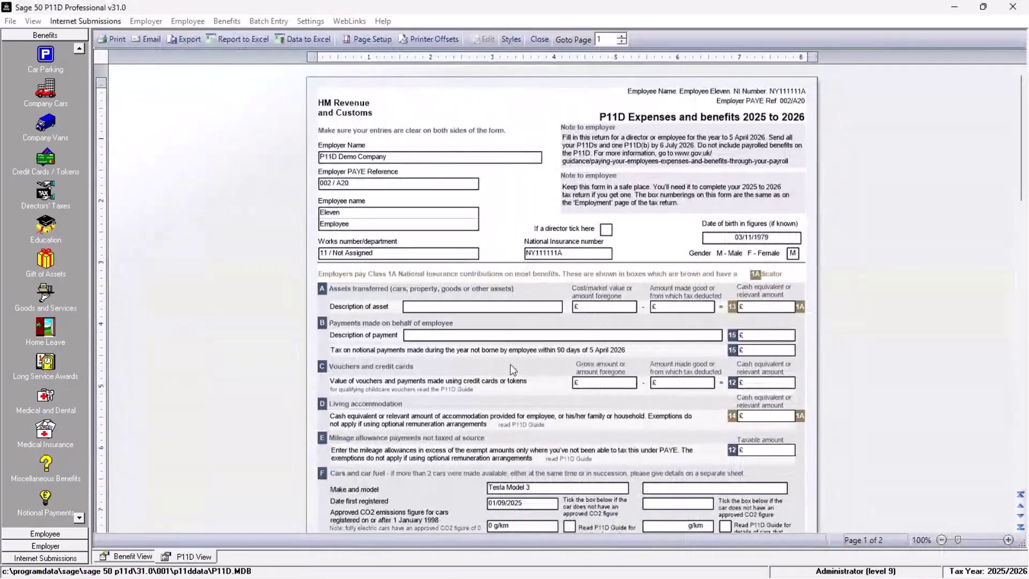
scroll(511, 365, down, 5)
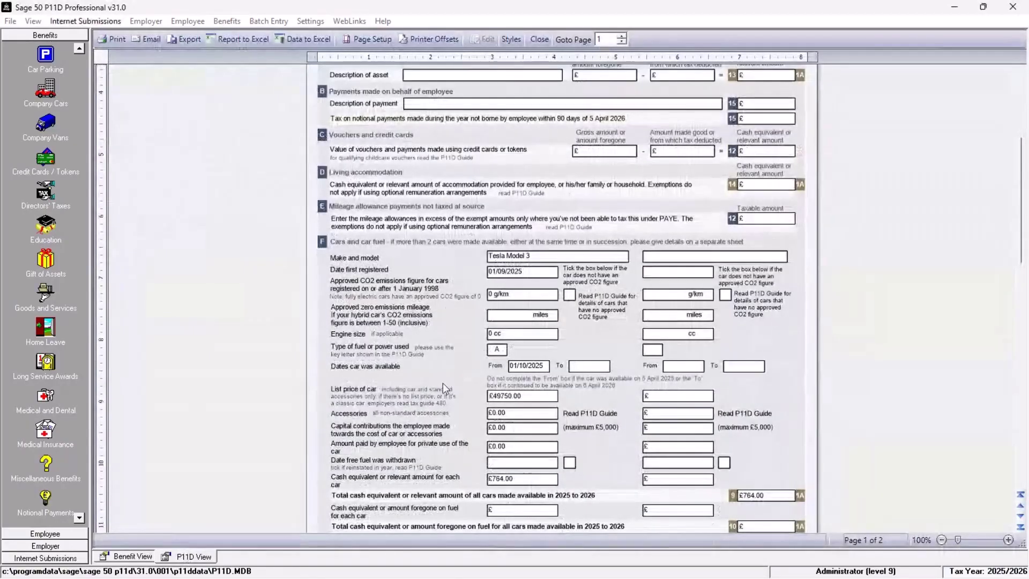
scroll(321, 176, down, 2)
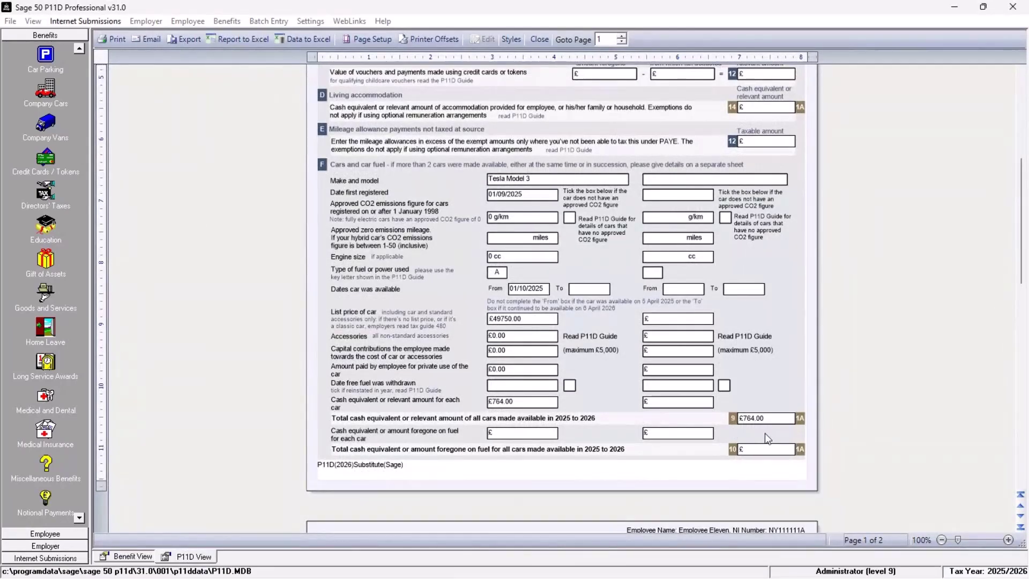
click(129, 556)
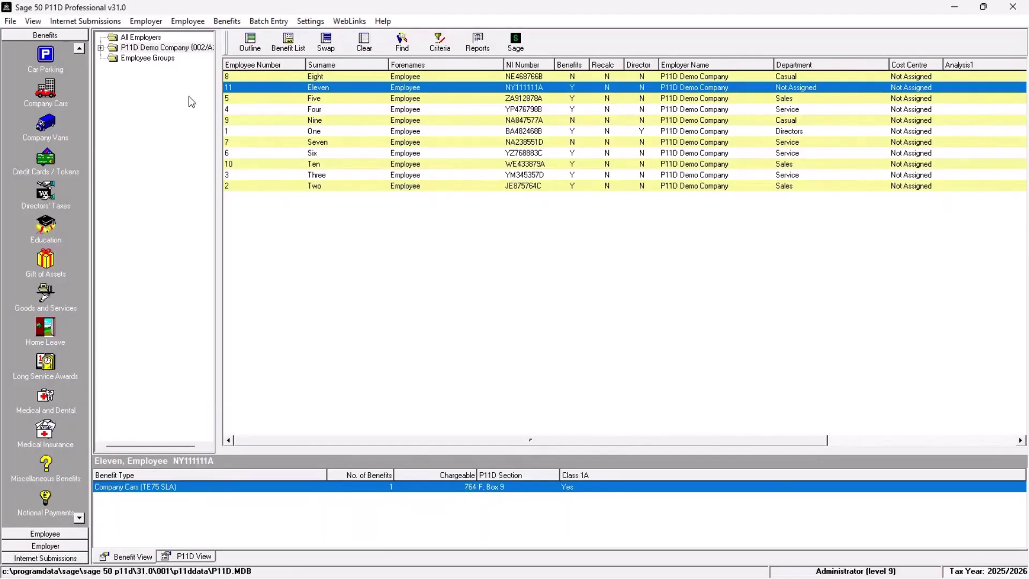
Step: Add medical insurance for employee 11, commencing 01/10/2025 with an annual premium of 250, then save and close the record
click(234, 24)
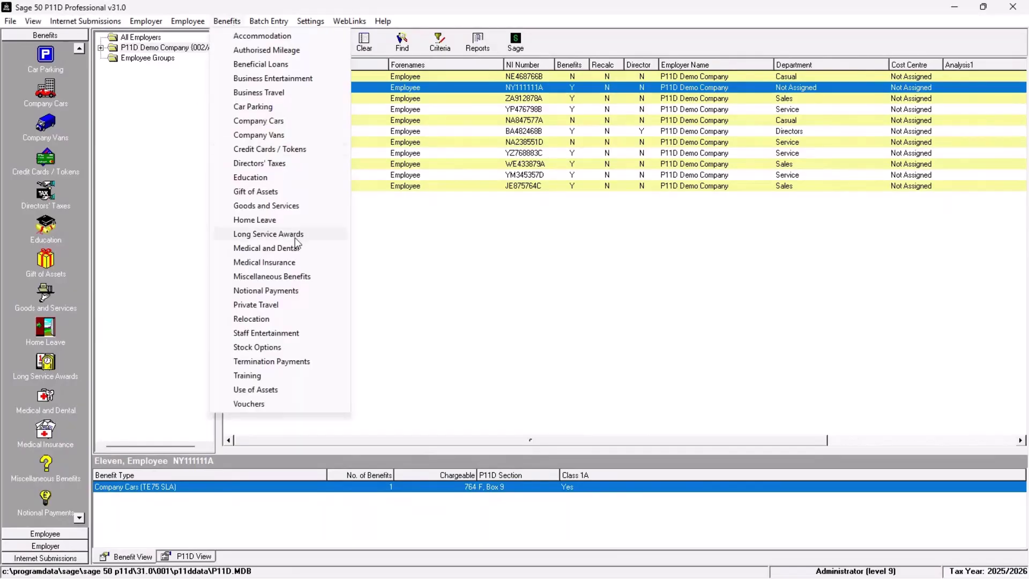
click(279, 262)
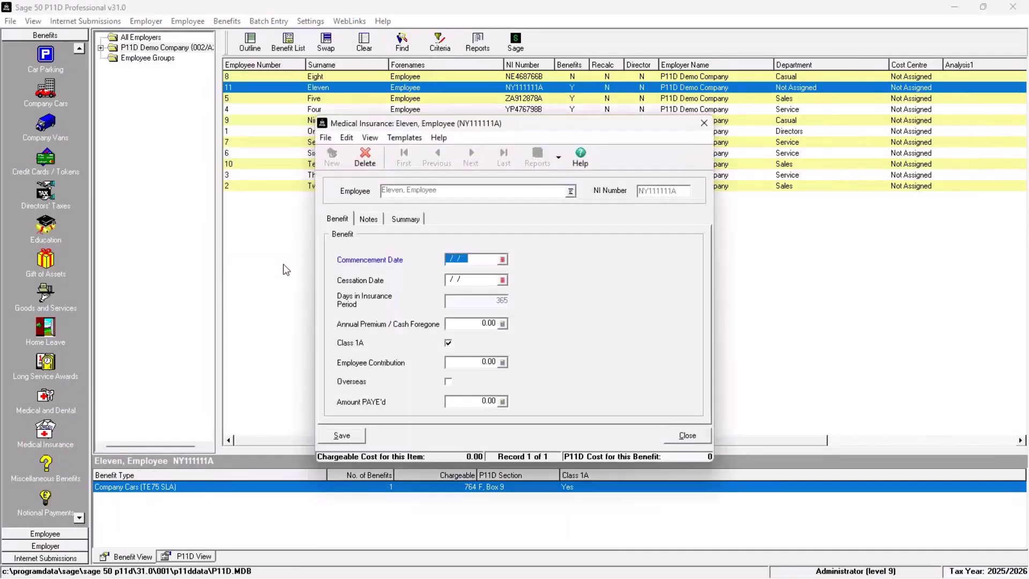
text(01/10/25)
key(Tab)
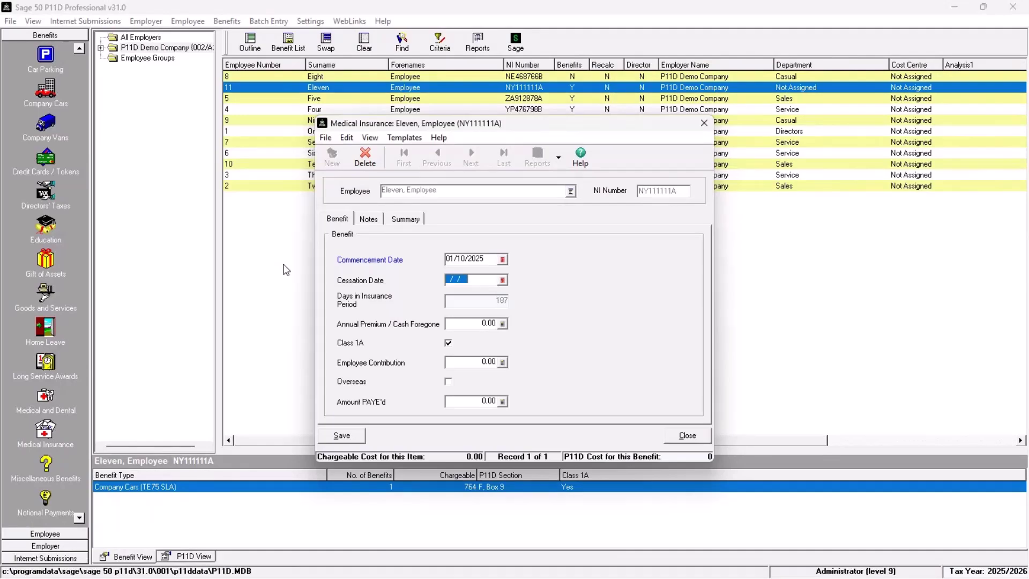
key(Tab)
text(250)
key(Tab)
click(354, 436)
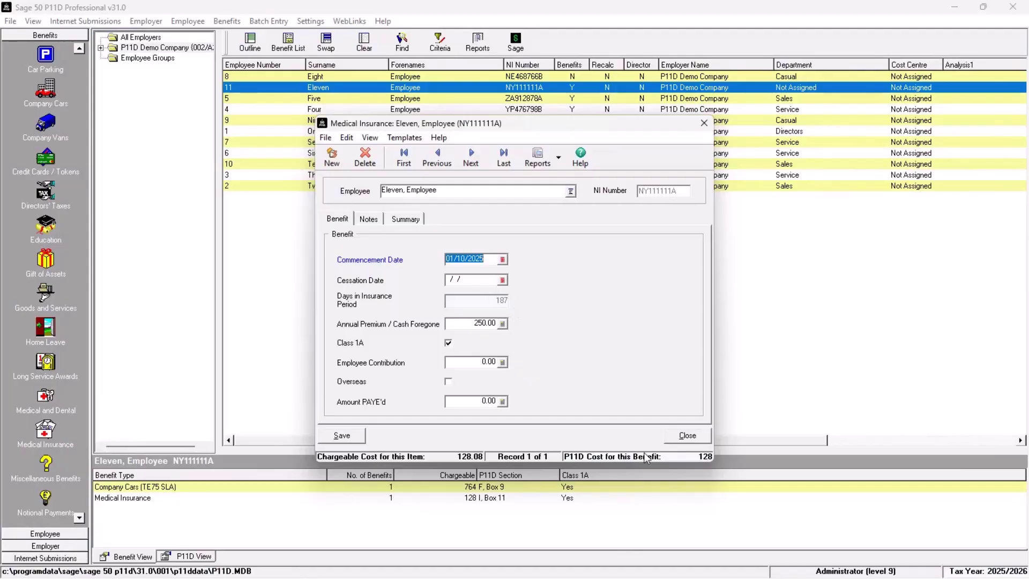
click(687, 435)
Step: Examine employee 11's P11D form down to the private medical treatment or insurance section, and return to the benefit list
click(464, 497)
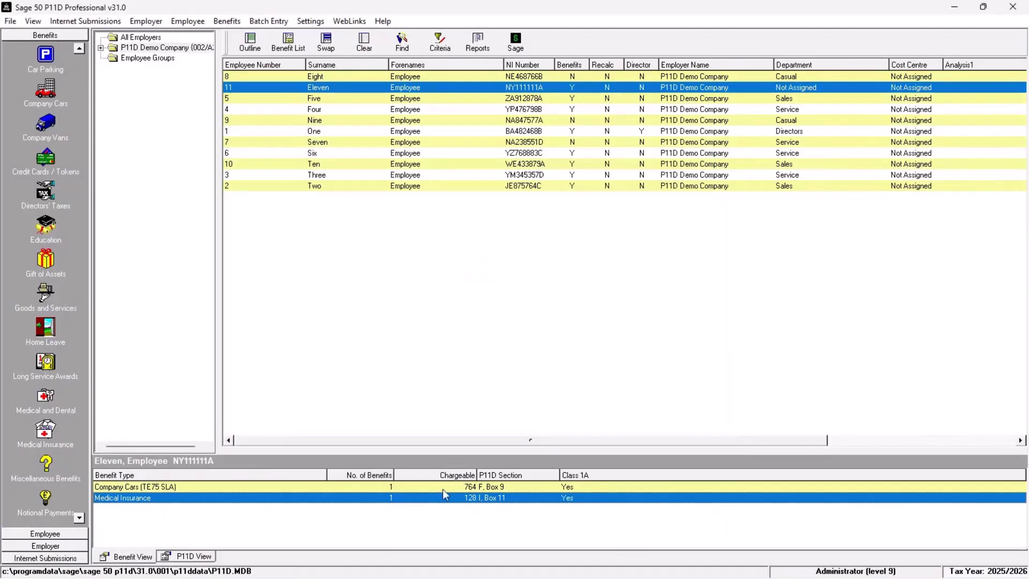
click(183, 557)
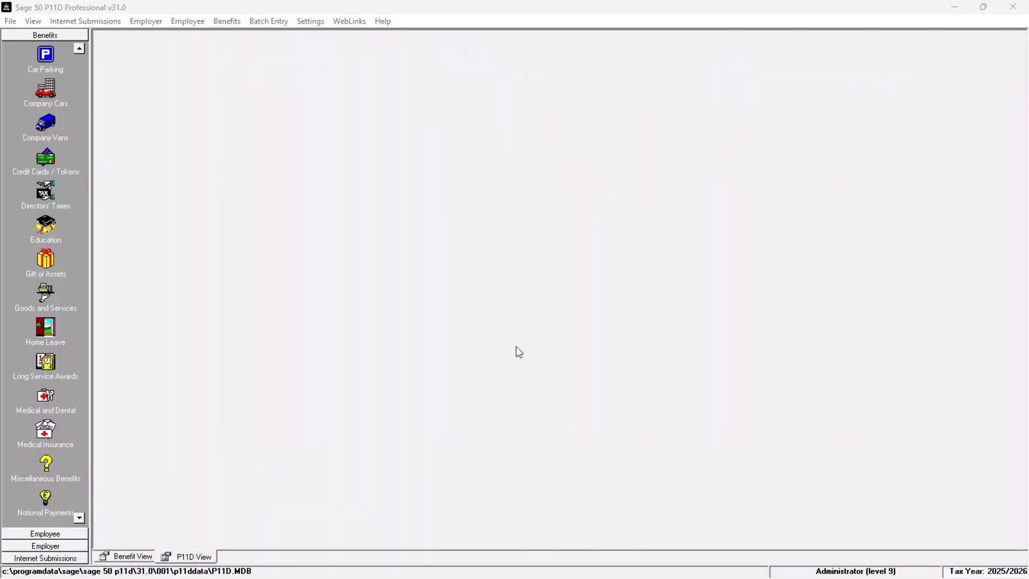
scroll(518, 351, down, 10)
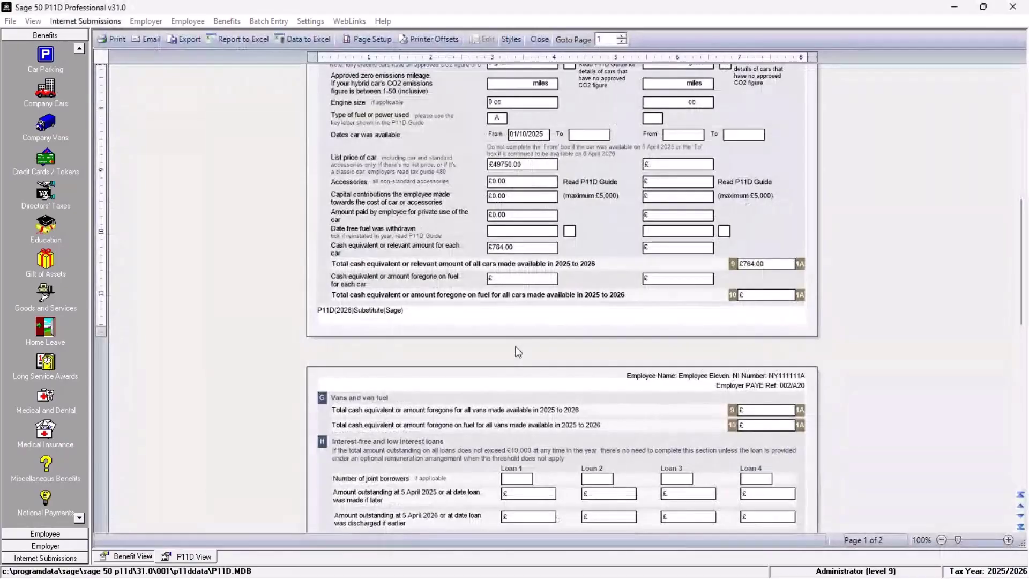
scroll(518, 351, down, 10)
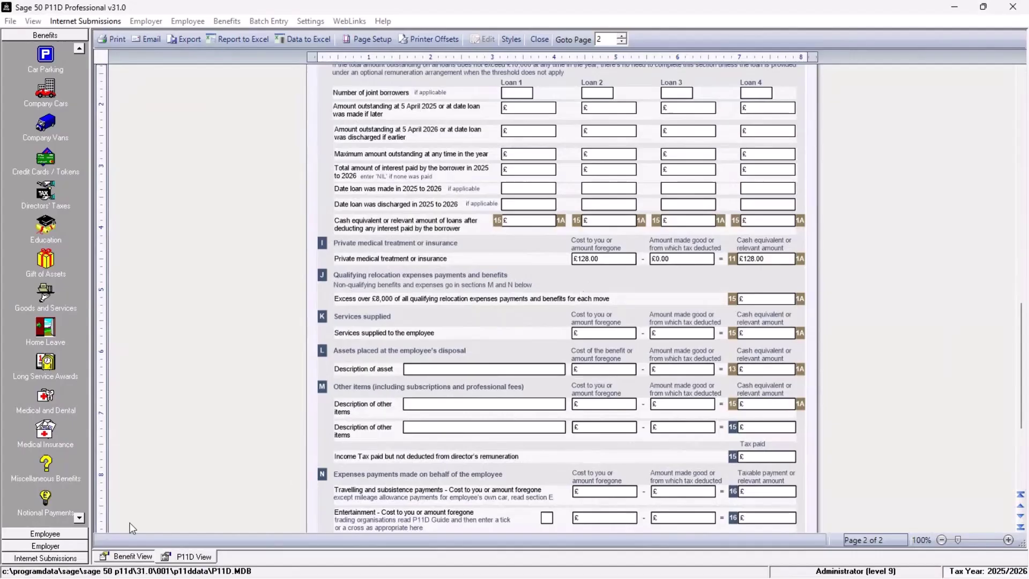
click(123, 557)
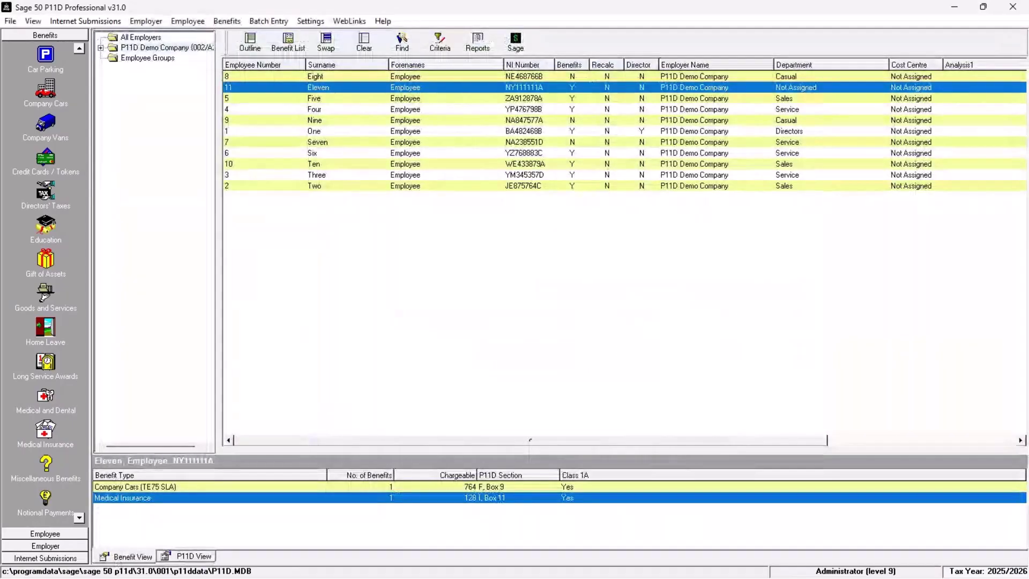
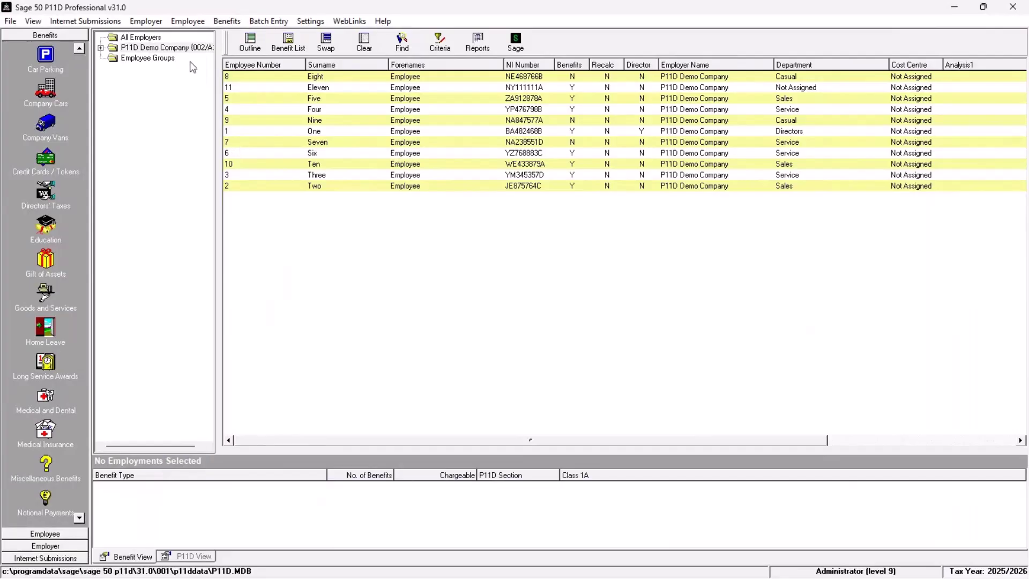
Step: Recalculate all benefits for P11D Demo Company
click(177, 48)
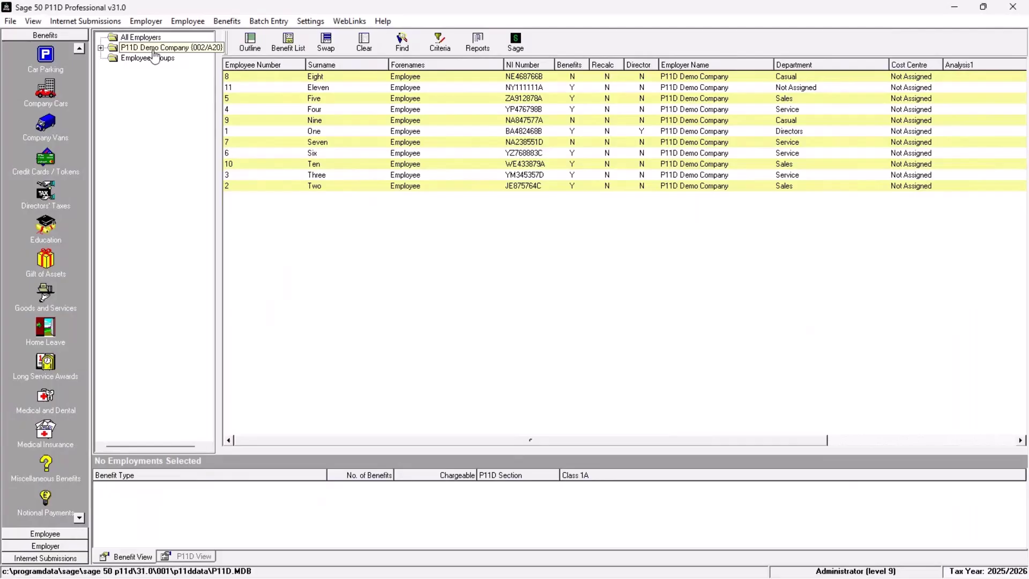
click(153, 22)
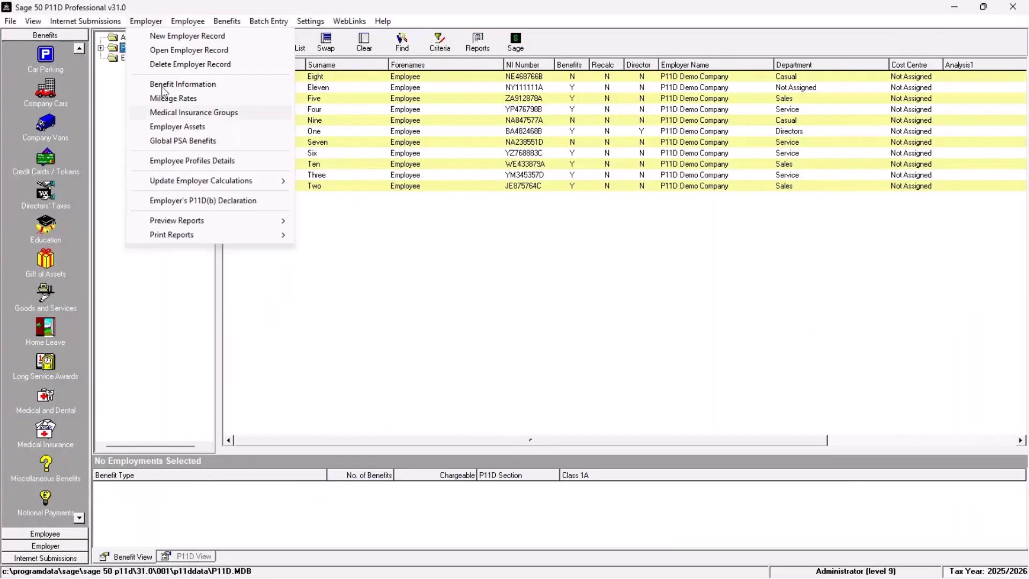
mouse_move(177, 185)
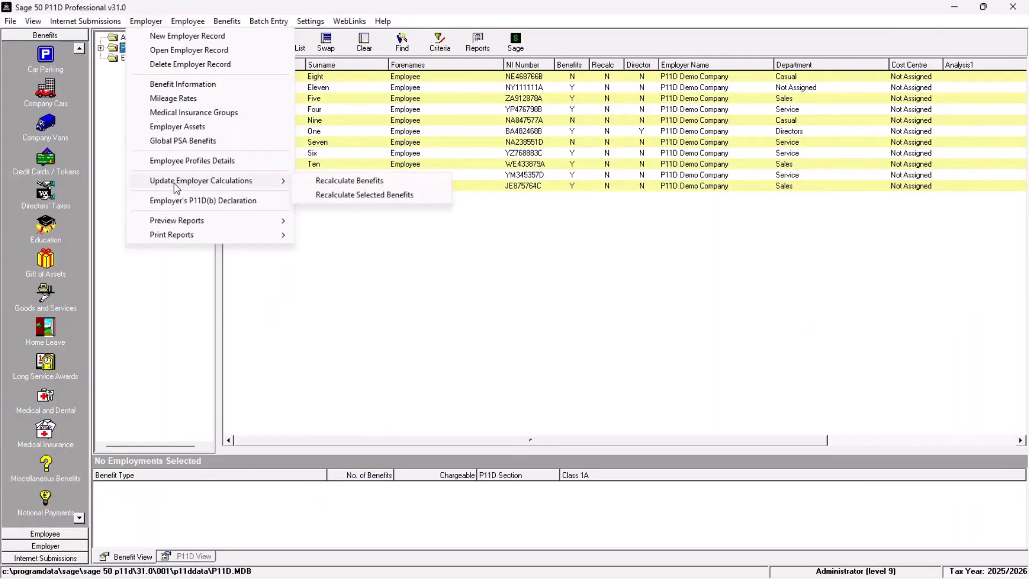
click(369, 185)
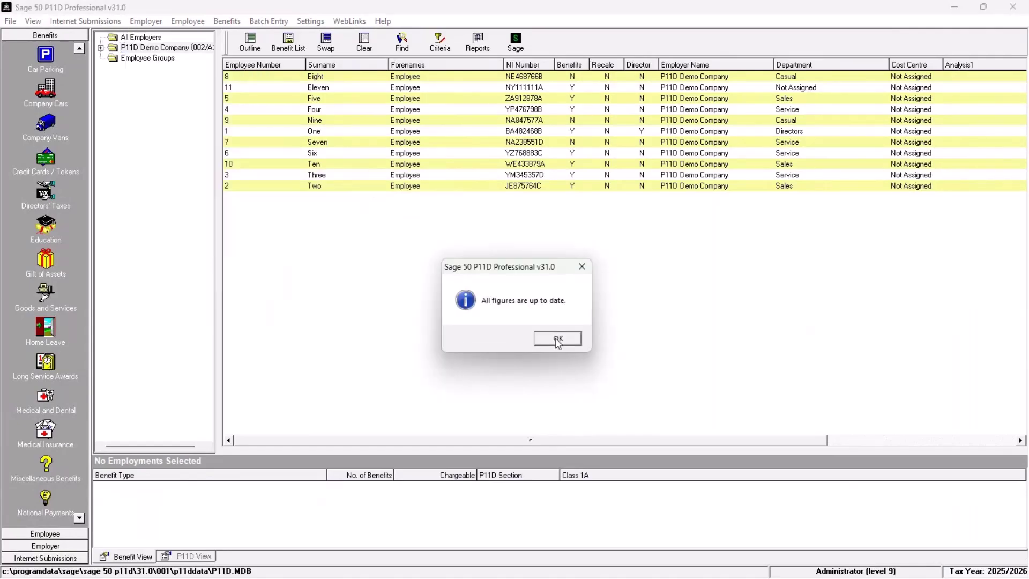
click(557, 339)
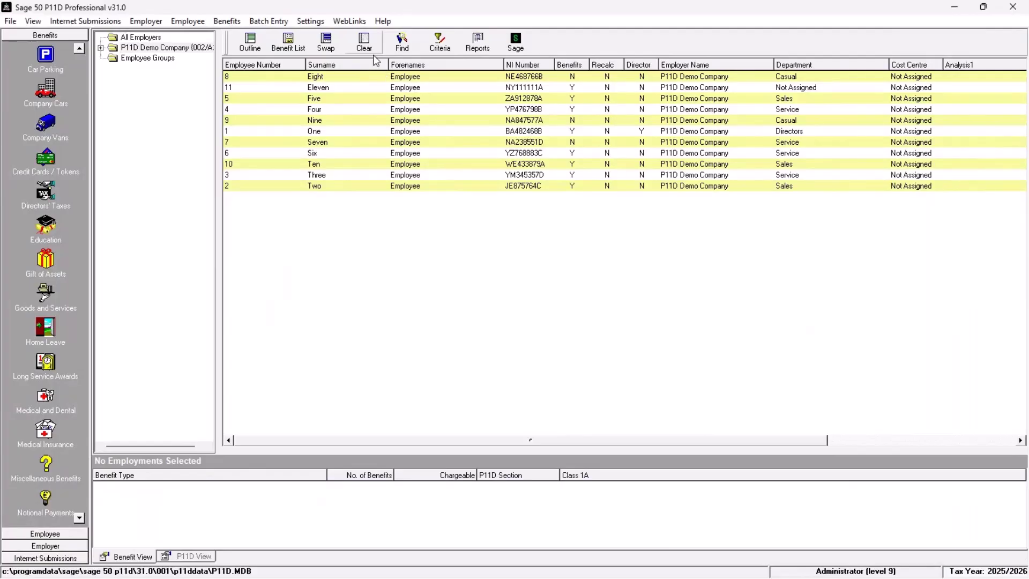
Step: Select all employees, preview the Company Car Benefit Report, review its first pages and close the preview
click(328, 47)
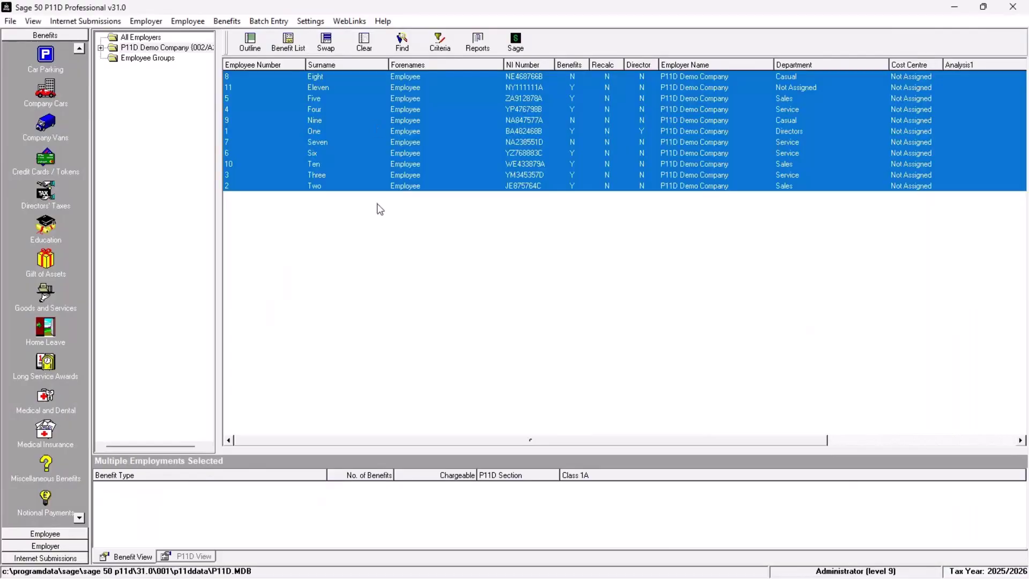
click(478, 39)
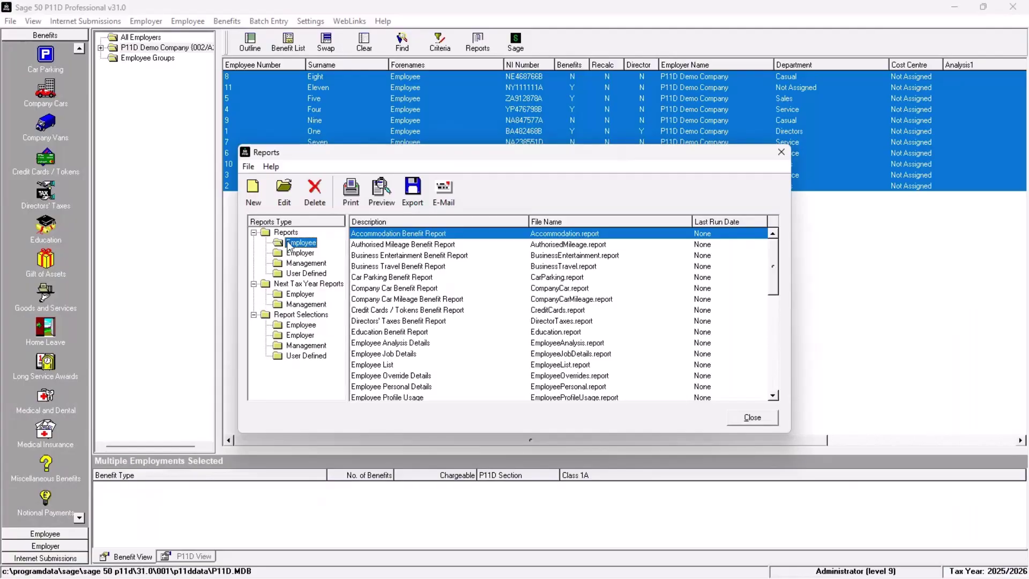
double_click(377, 290)
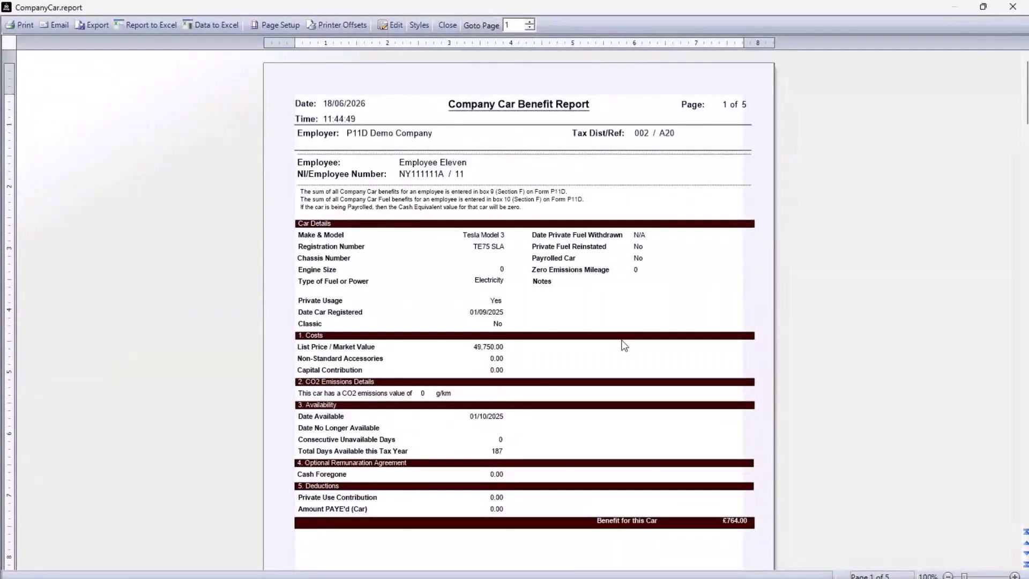
scroll(624, 345, down, 3)
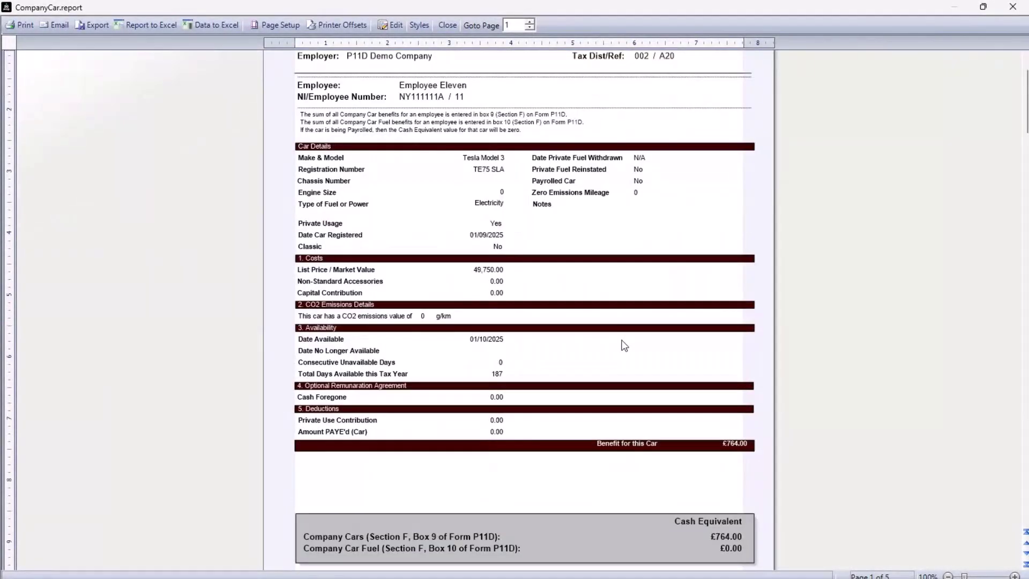
scroll(624, 345, down, 12)
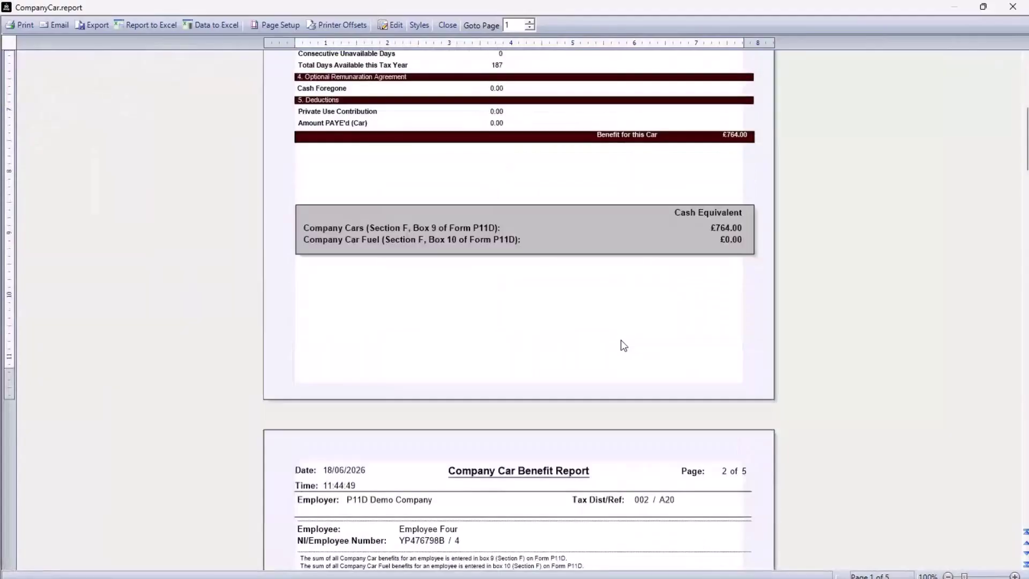
scroll(623, 345, down, 3)
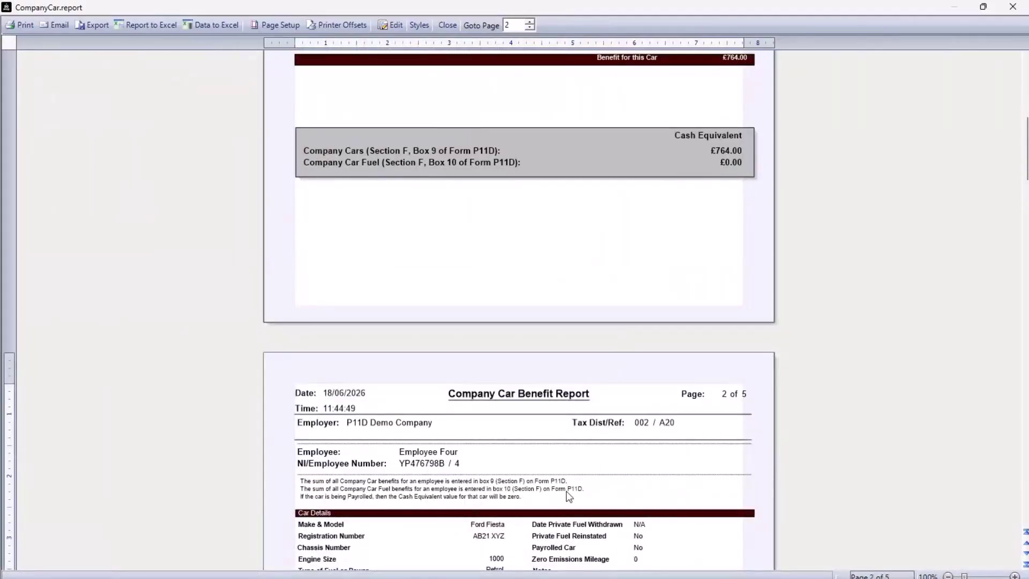
scroll(568, 496, down, 18)
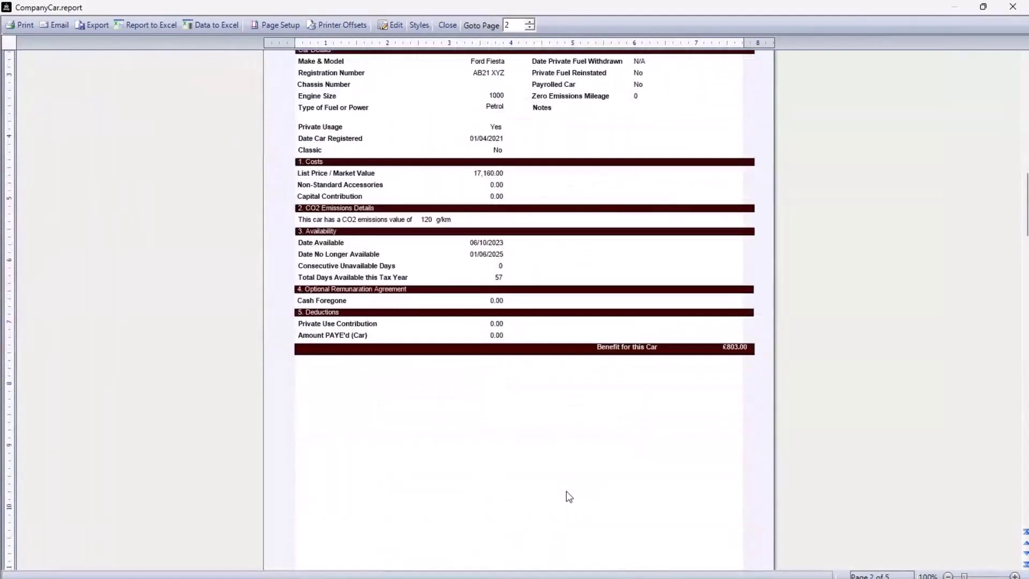
scroll(569, 496, down, 18)
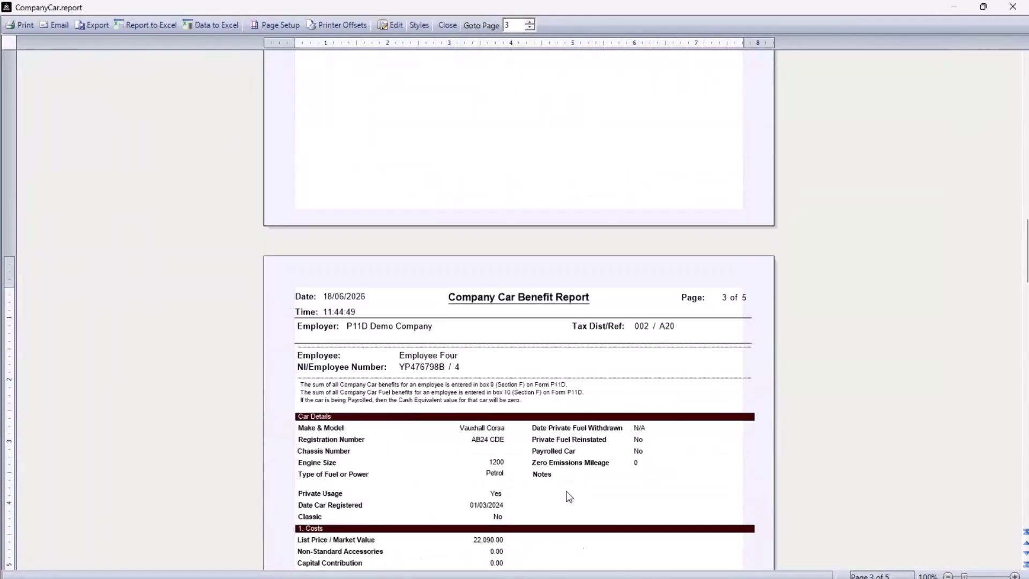
click(448, 26)
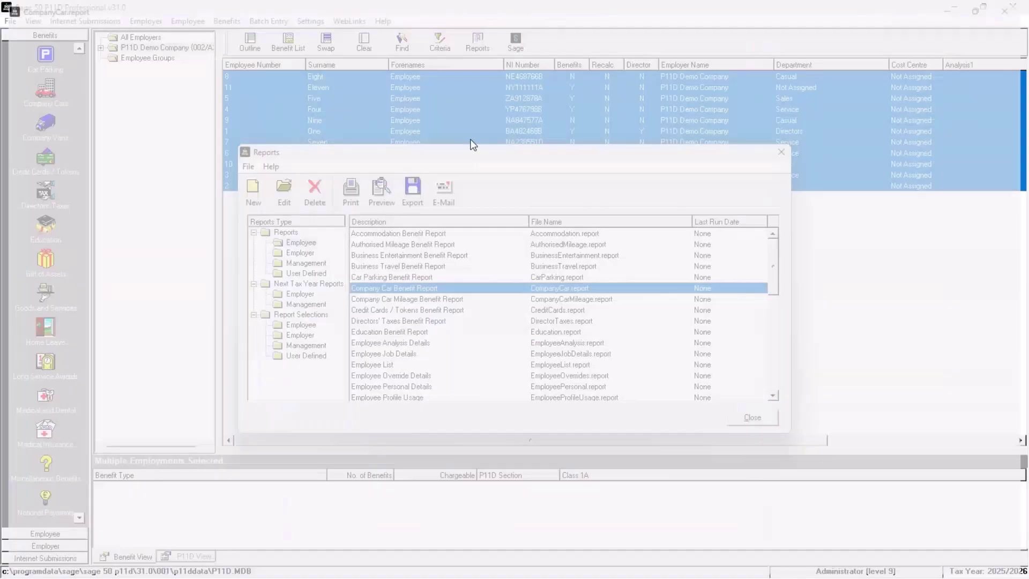
Step: Look through the employee reports down to the medical insurance reports, and view the list of employer reports
click(400, 355)
key(Down)
key(Down)
key(Down)
key(Down)
key(Down)
key(Down)
key(Down)
key(Down)
key(Down)
key(Down)
key(Down)
key(Down)
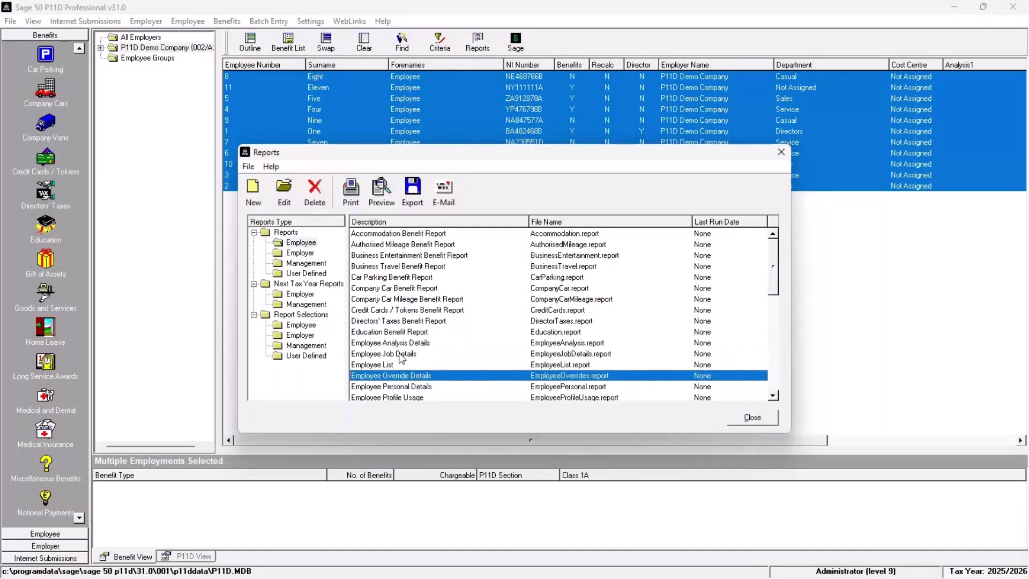
key(Down)
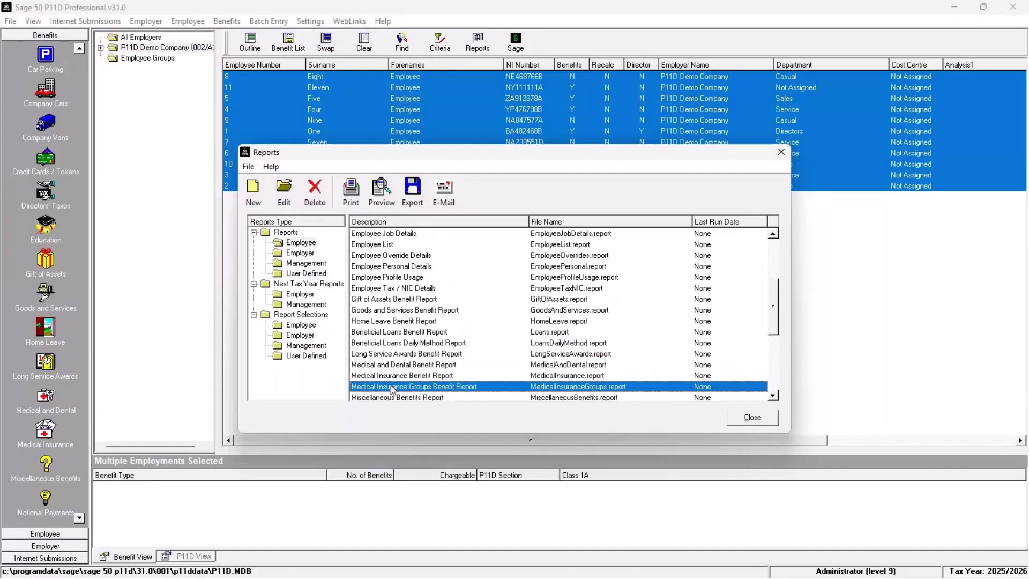
scroll(394, 383, down, 1)
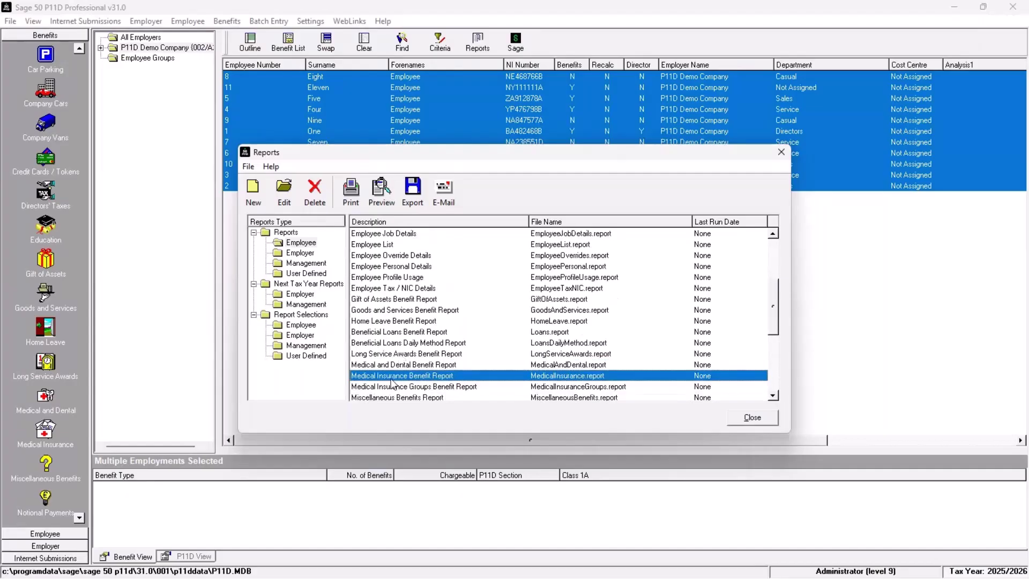
click(307, 254)
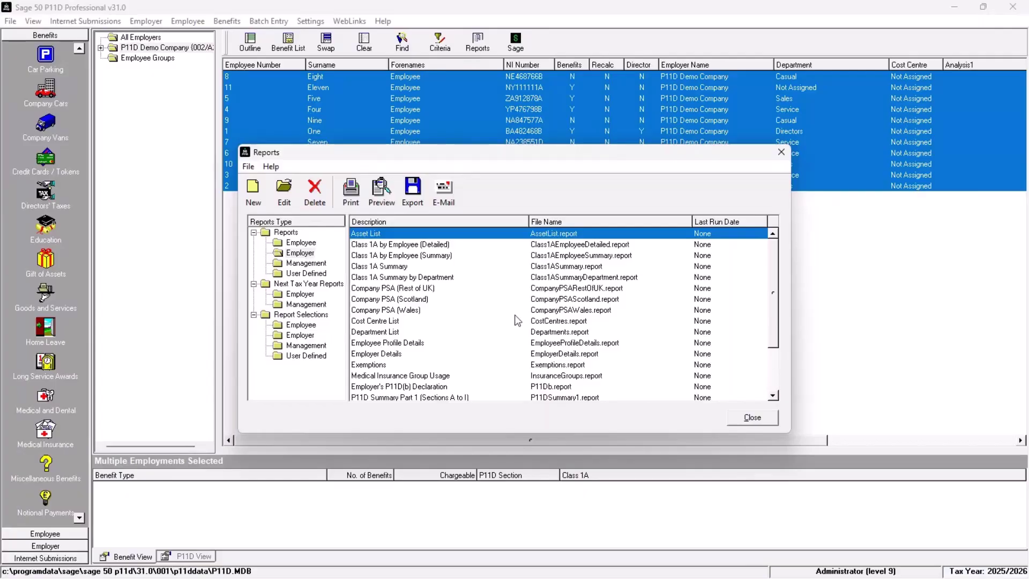
Step: Preview the management Medical Insurance Summary Report, then close the preview and the Reports window
click(308, 263)
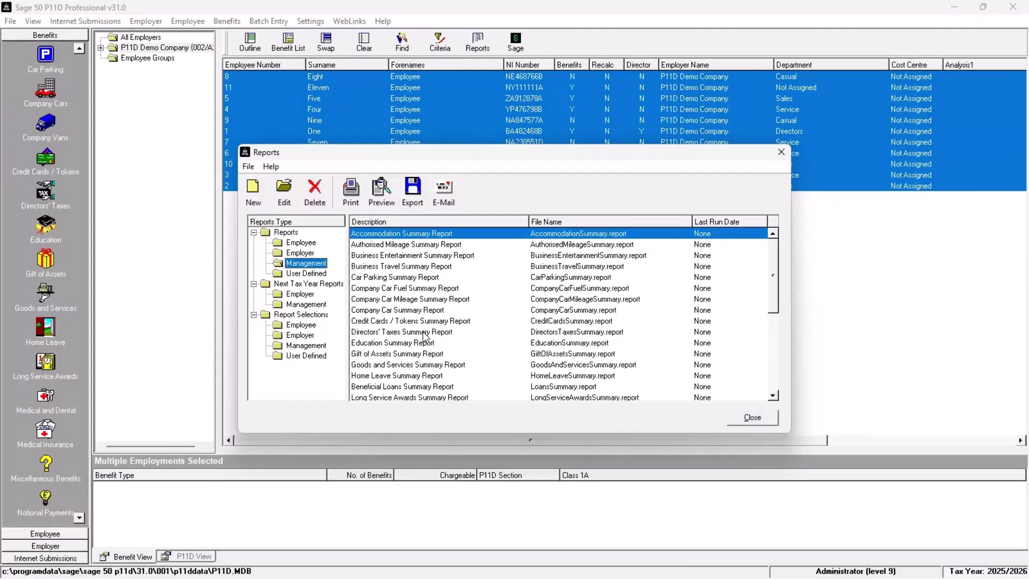
click(405, 386)
key(Down)
key(Down)
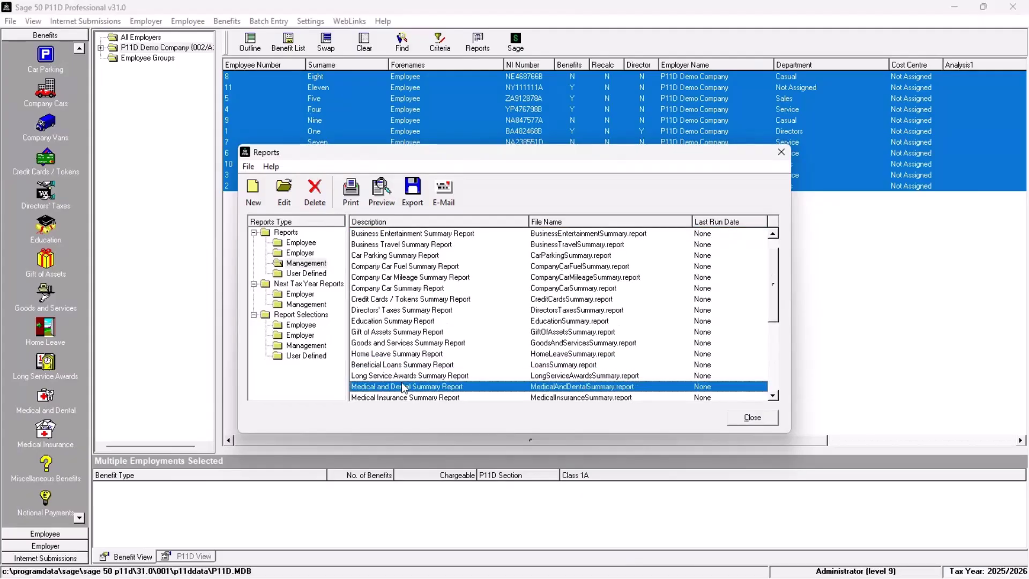
key(Down)
key(Down)
key(Up)
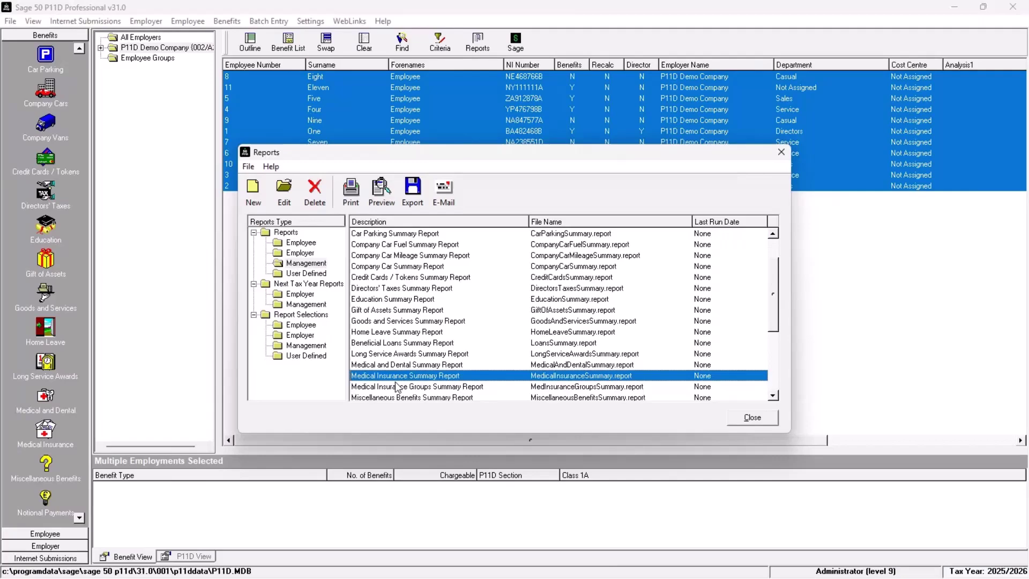
double_click(424, 375)
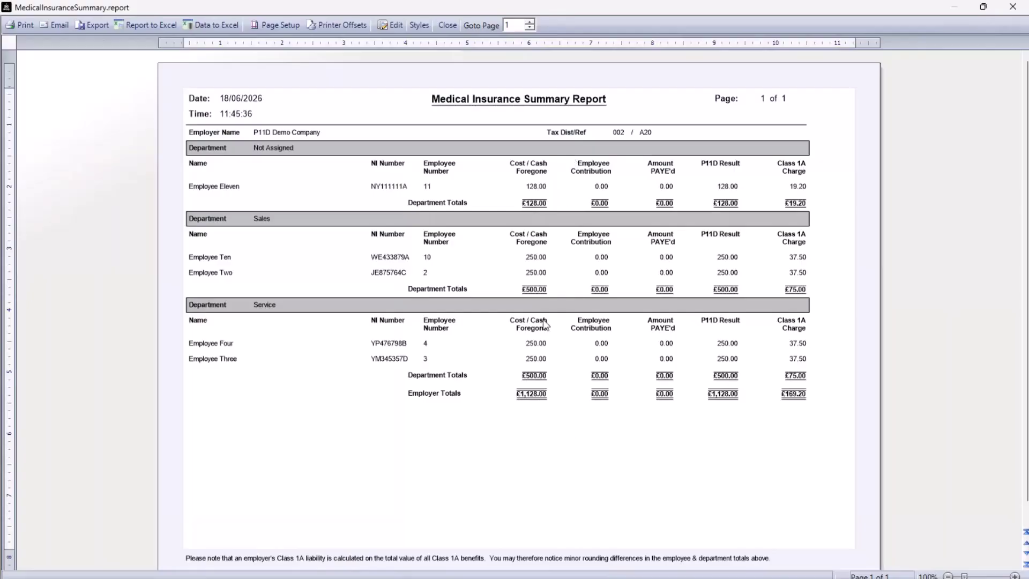
click(446, 26)
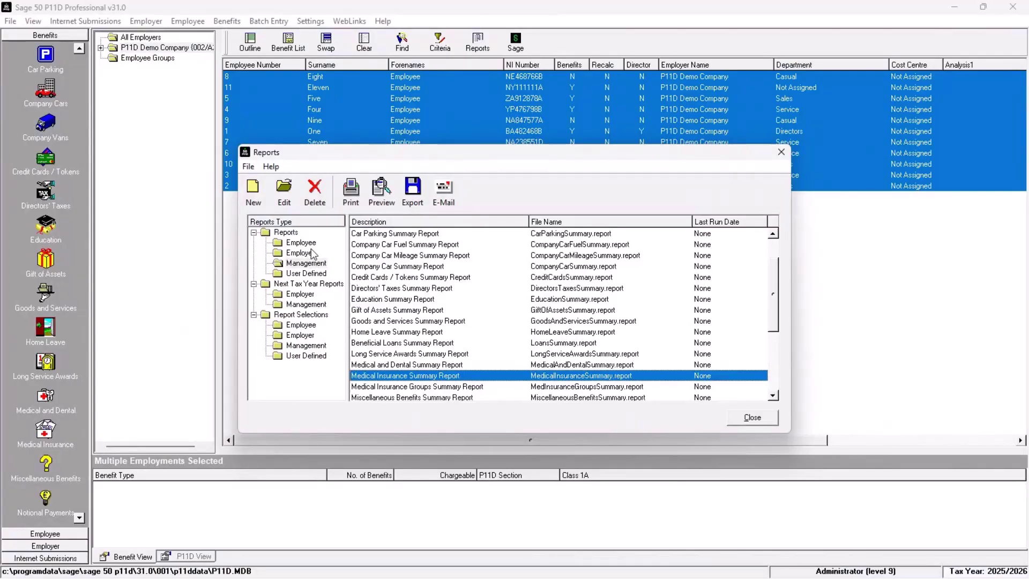
click(746, 420)
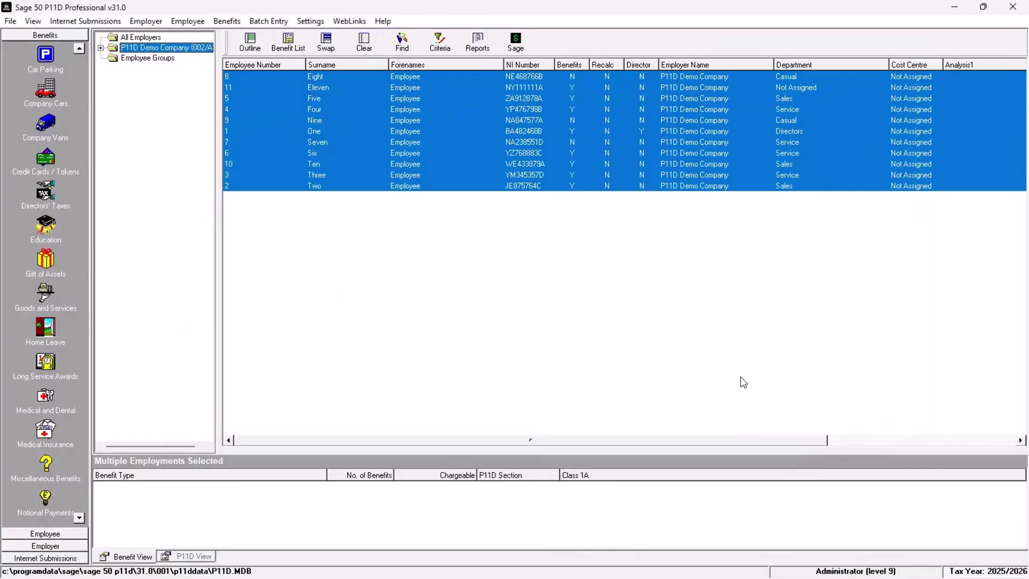
Step: Start a backup of the data files only, marked as the 'Last Known Good' data
click(11, 22)
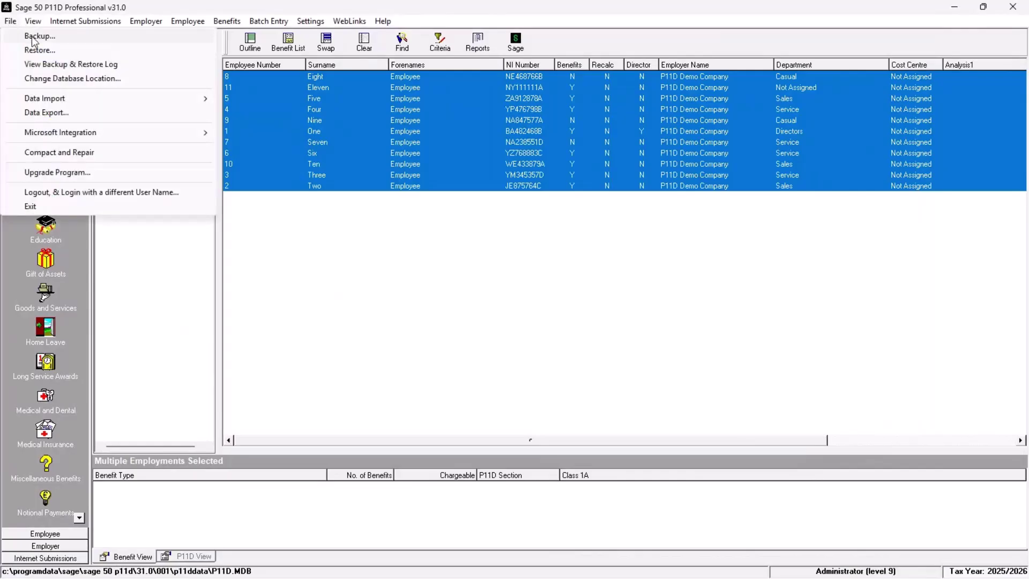
click(70, 40)
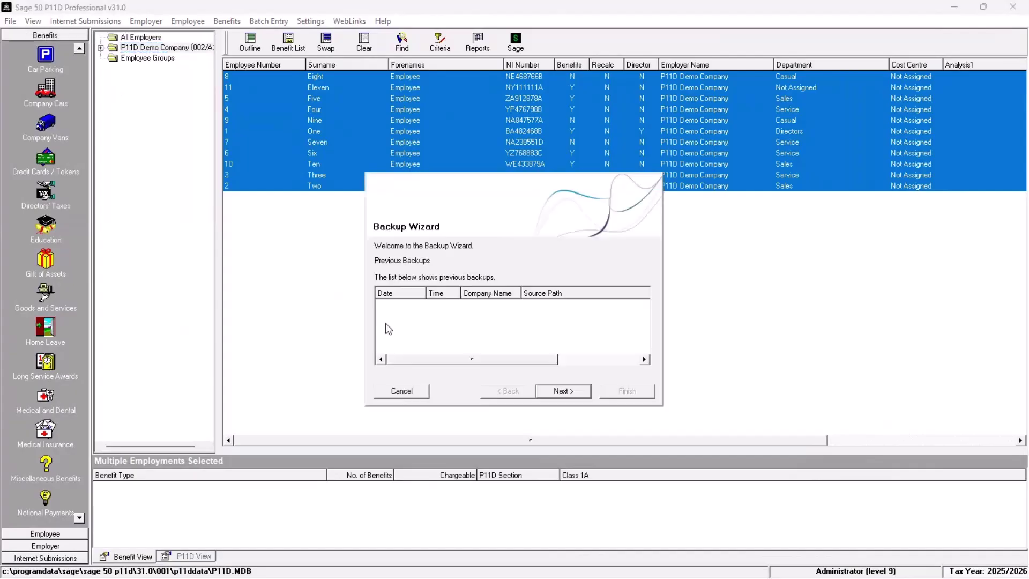
click(585, 393)
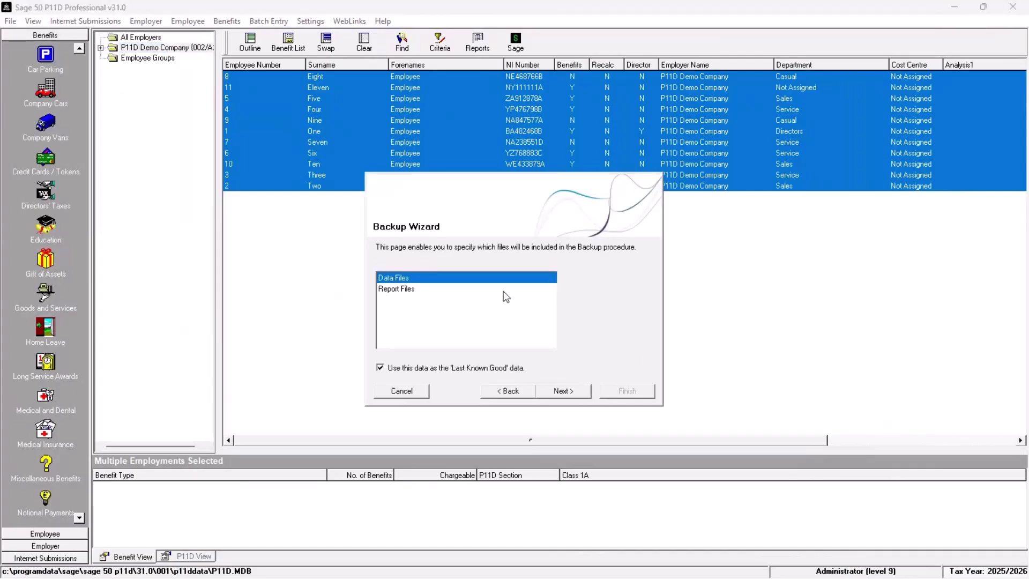
click(566, 394)
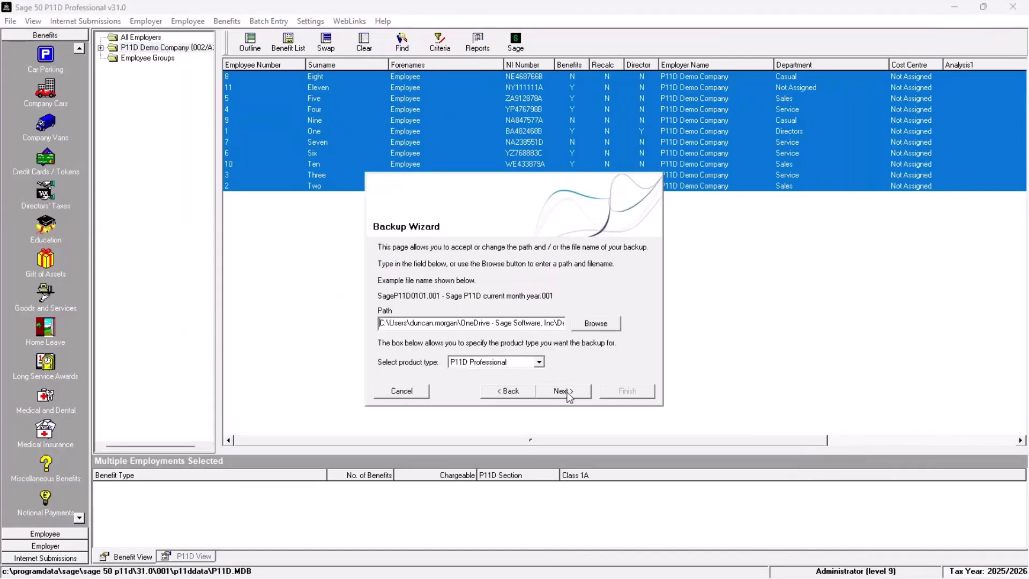
Step: Save the backup to the Desktop as "P11D 2026 year end", complete it, and clear the employee selection
click(604, 324)
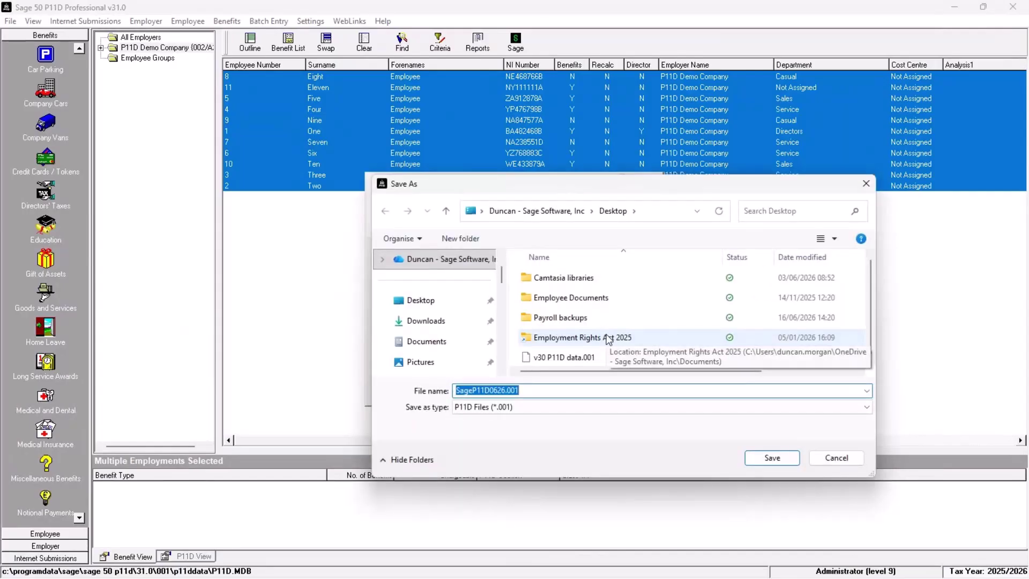
text(P11D 2026 ye)
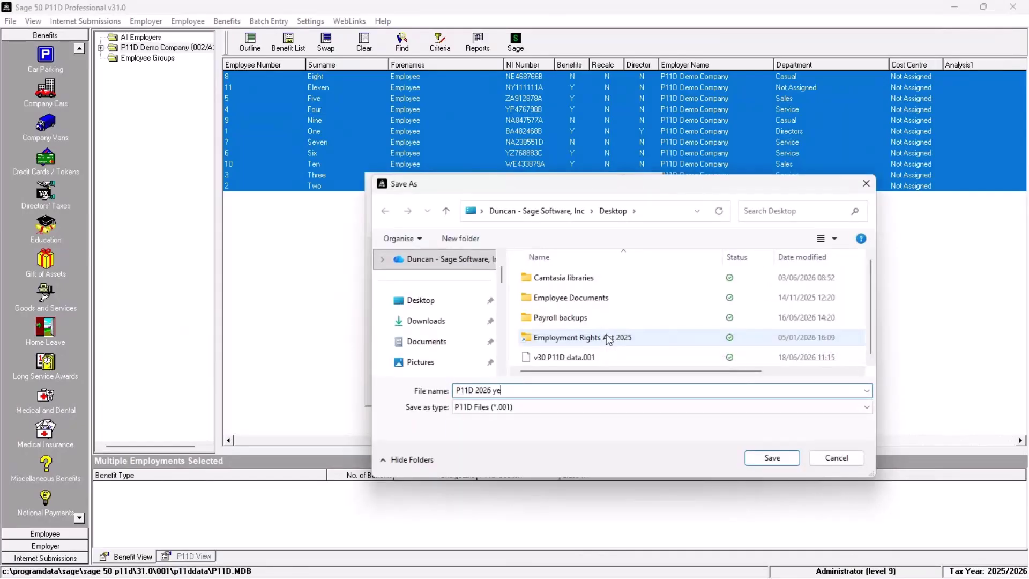
text(ar end)
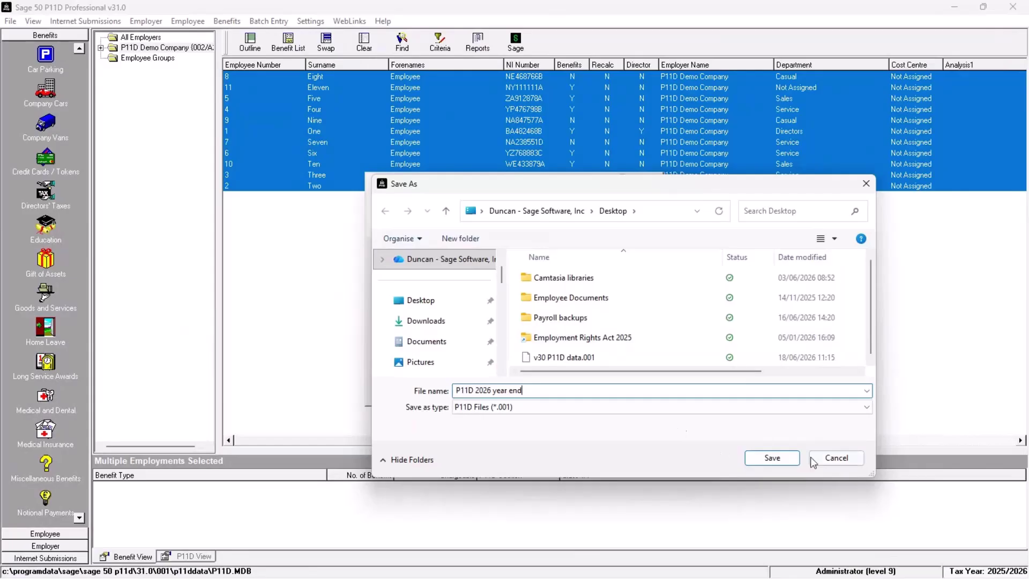
click(786, 458)
click(589, 396)
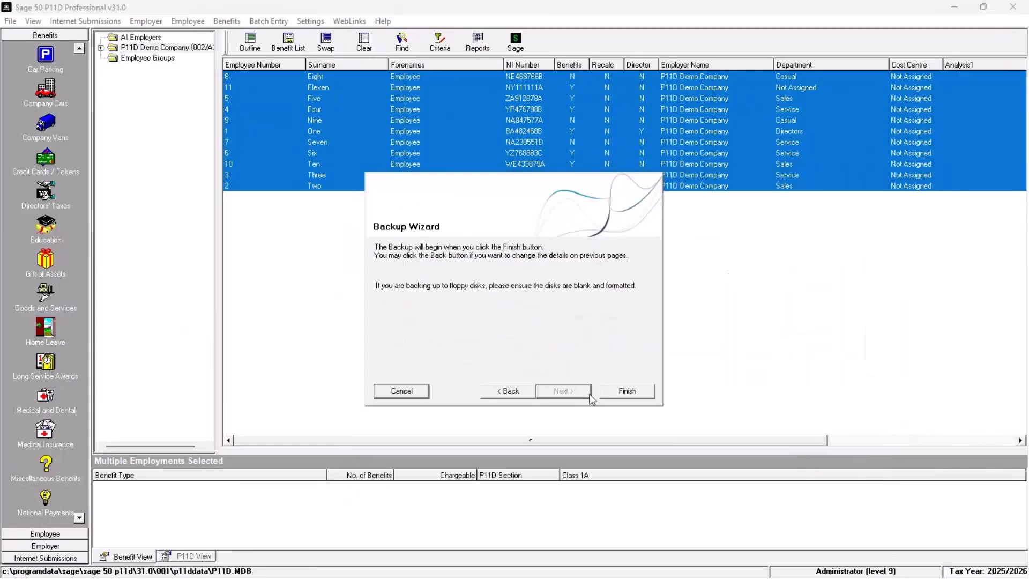
click(628, 392)
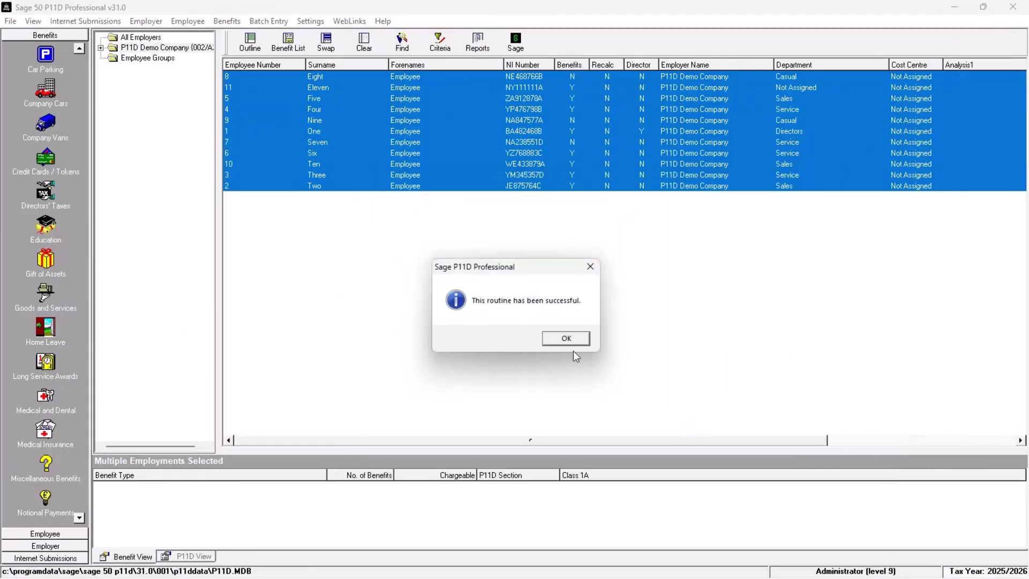
click(564, 338)
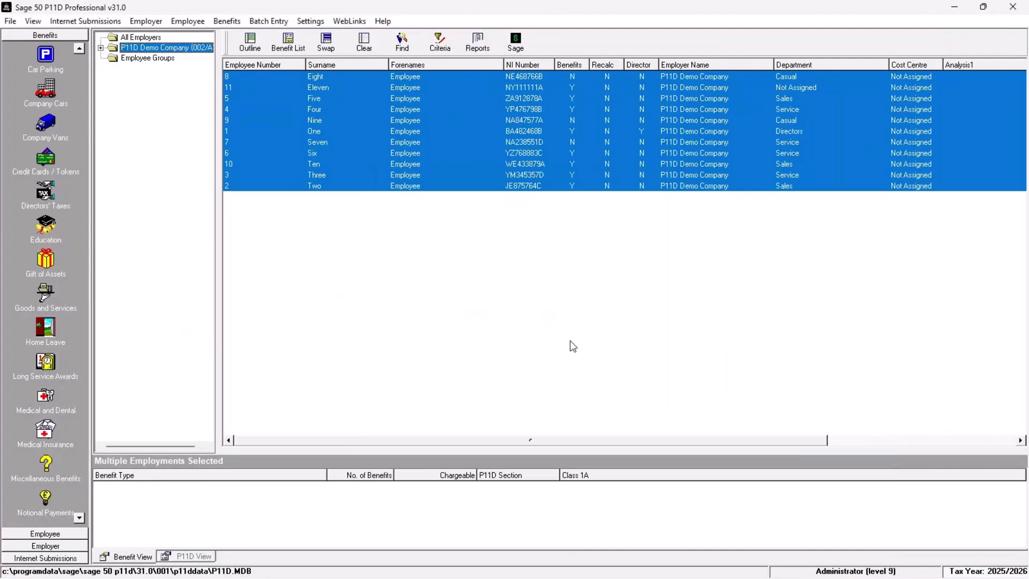
click(364, 42)
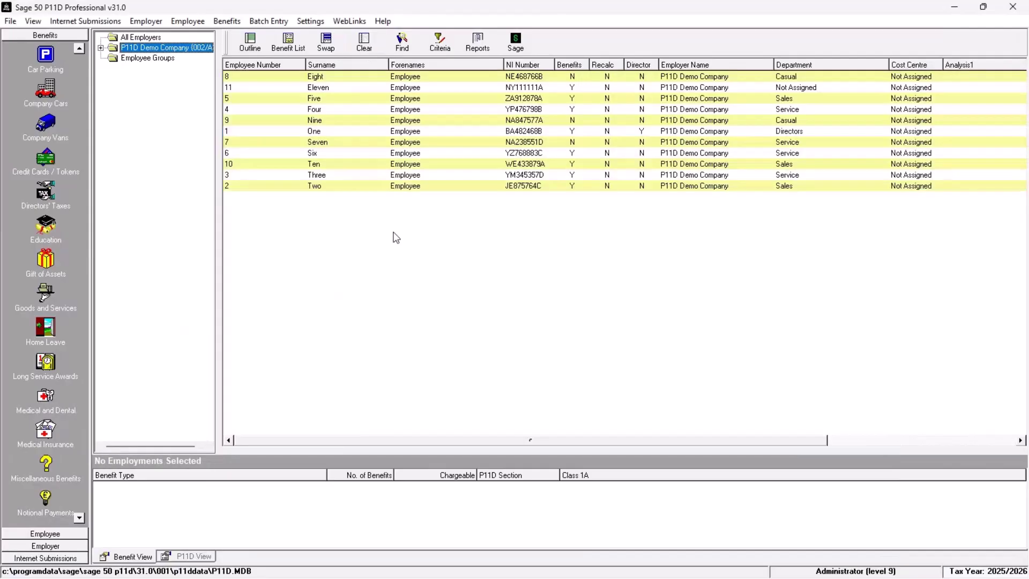
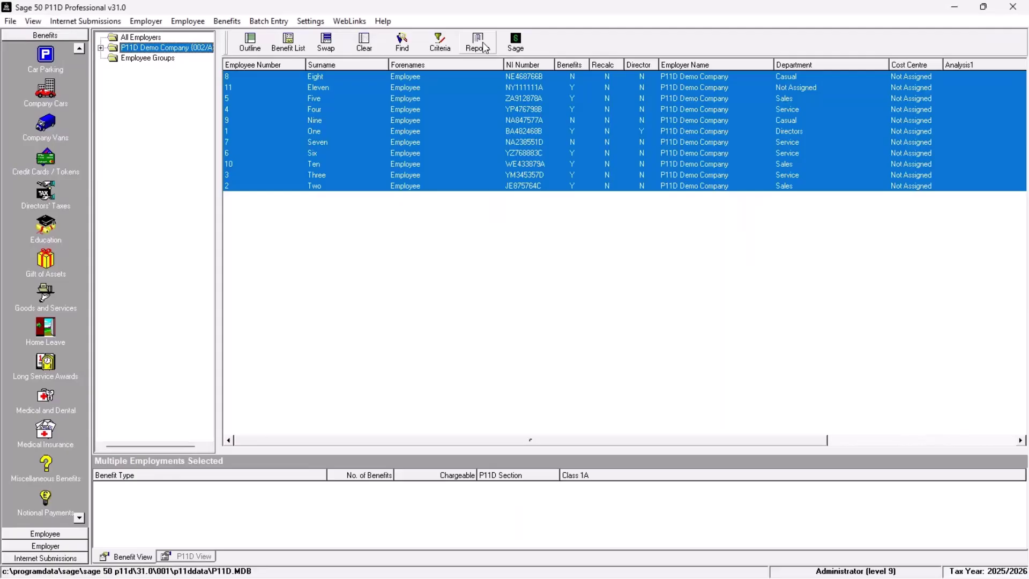
Step: With all employees selected, find the P11D 2025-2026 employee report and preview it
click(478, 42)
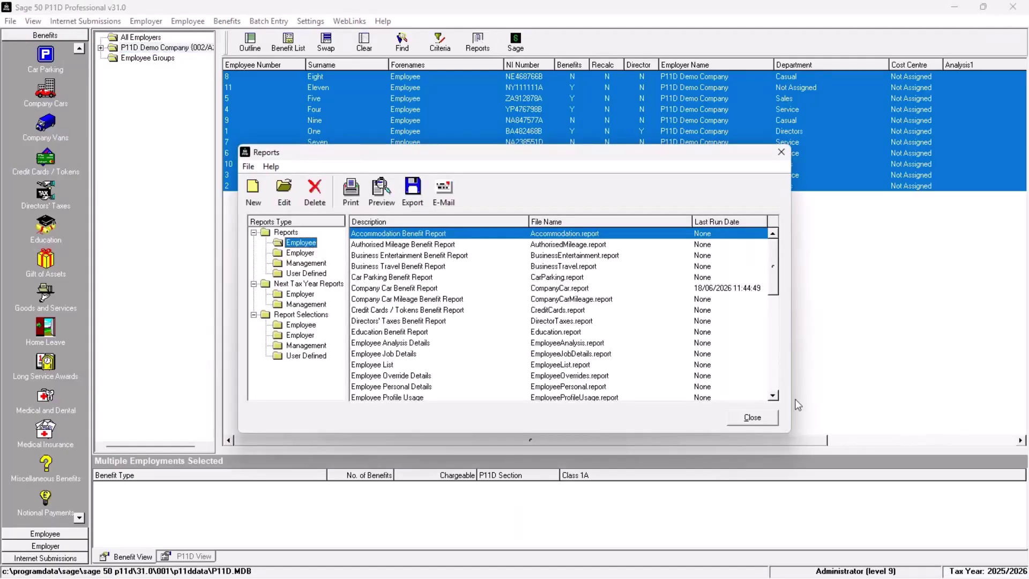
click(773, 382)
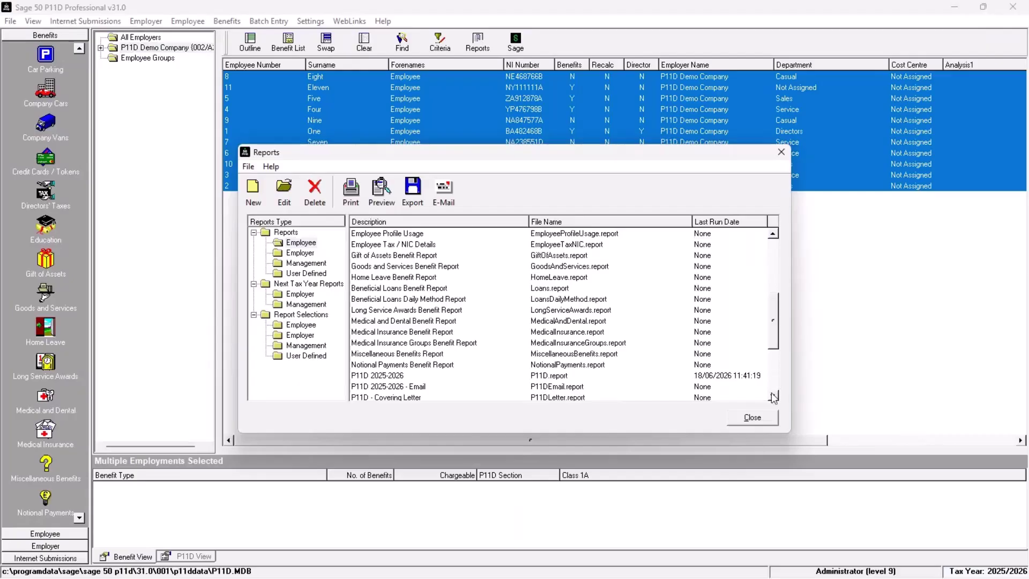
click(772, 396)
click(772, 397)
click(772, 396)
click(772, 397)
click(494, 332)
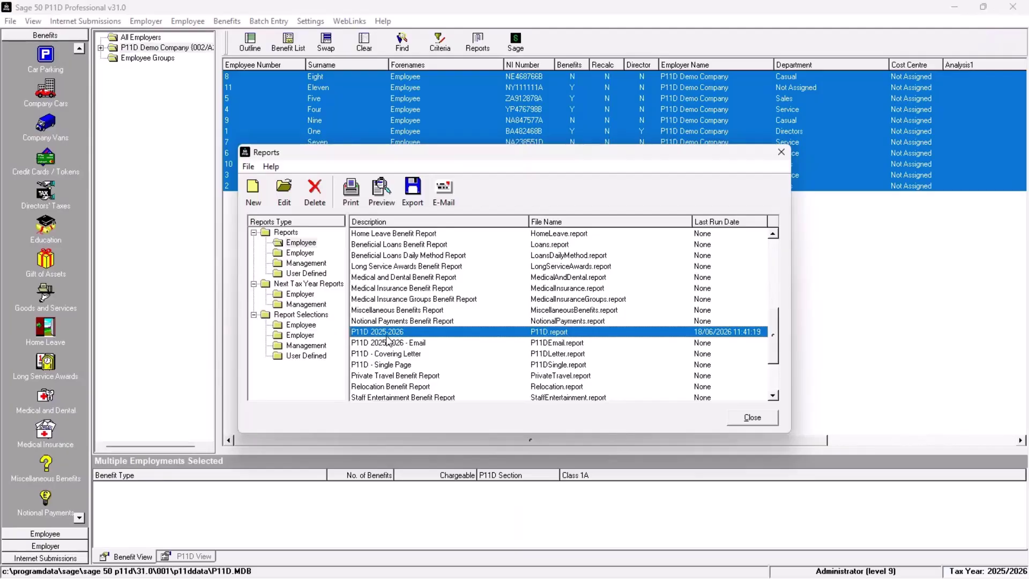
click(382, 202)
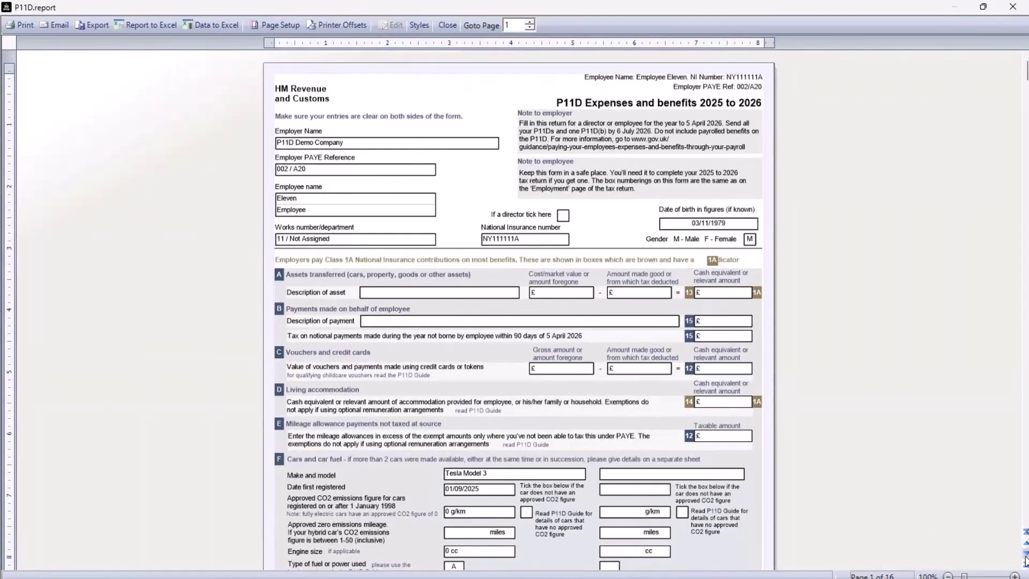
Step: Examine the employees' P11D forms in the preview from page 1 through page 12, checking the benefit sections
scroll(711, 457, down, 3)
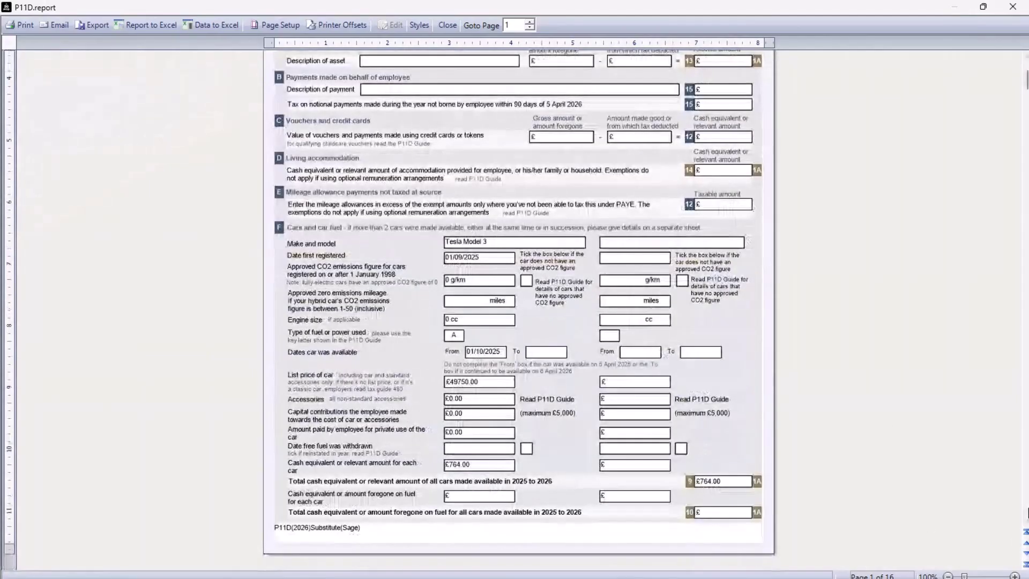
click(1025, 553)
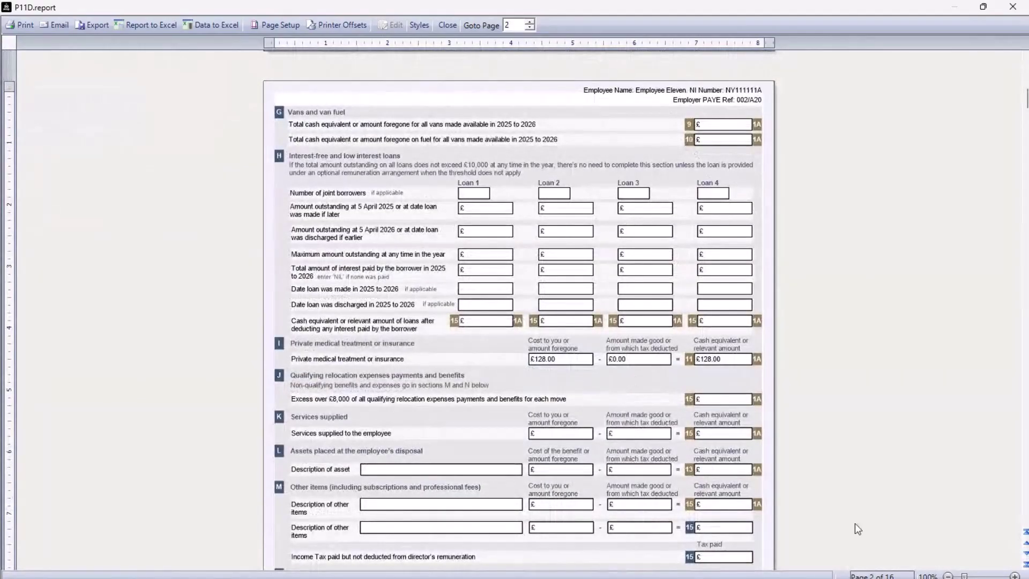
scroll(1013, 557, down, 3)
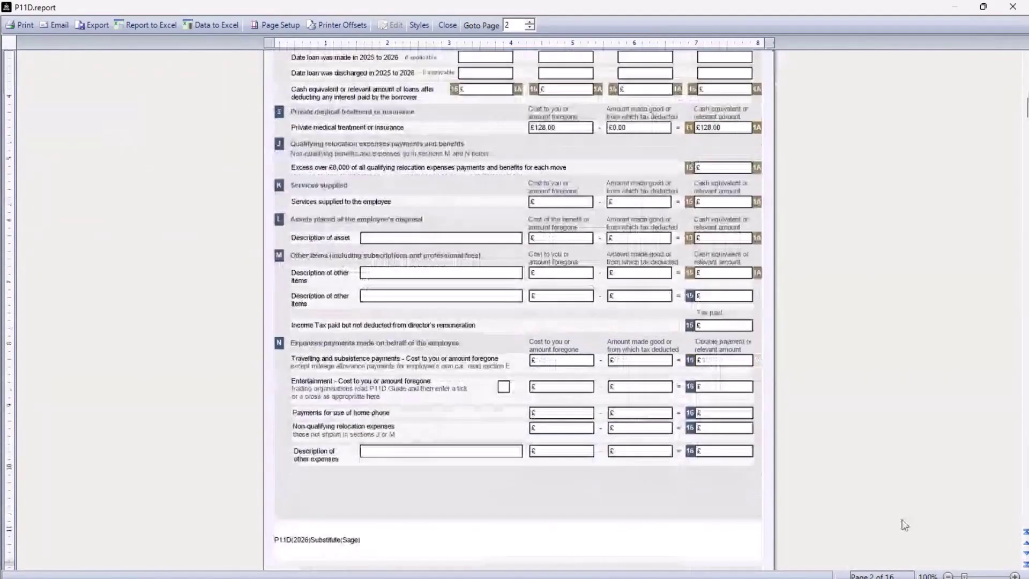
click(1025, 554)
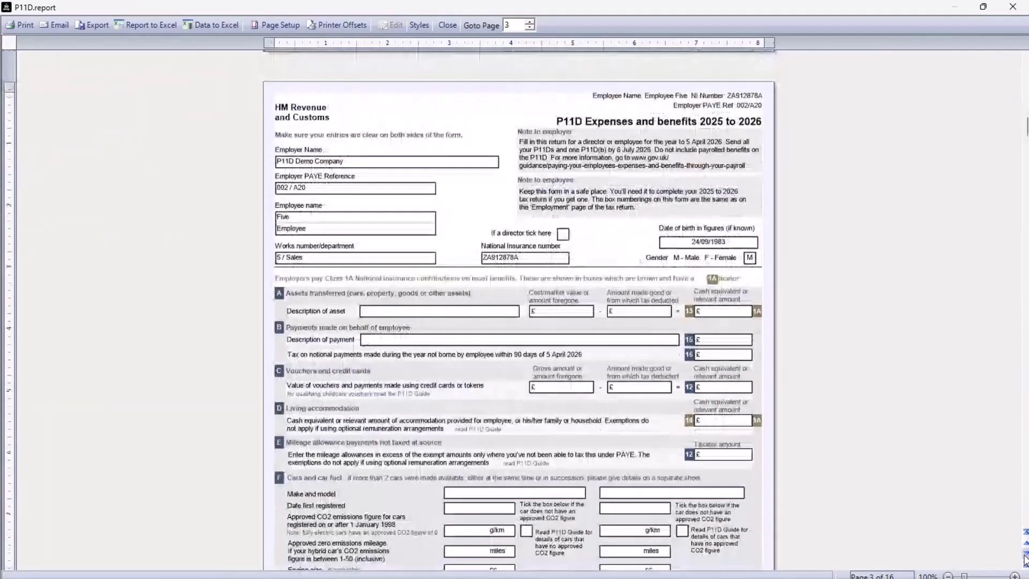
click(1025, 555)
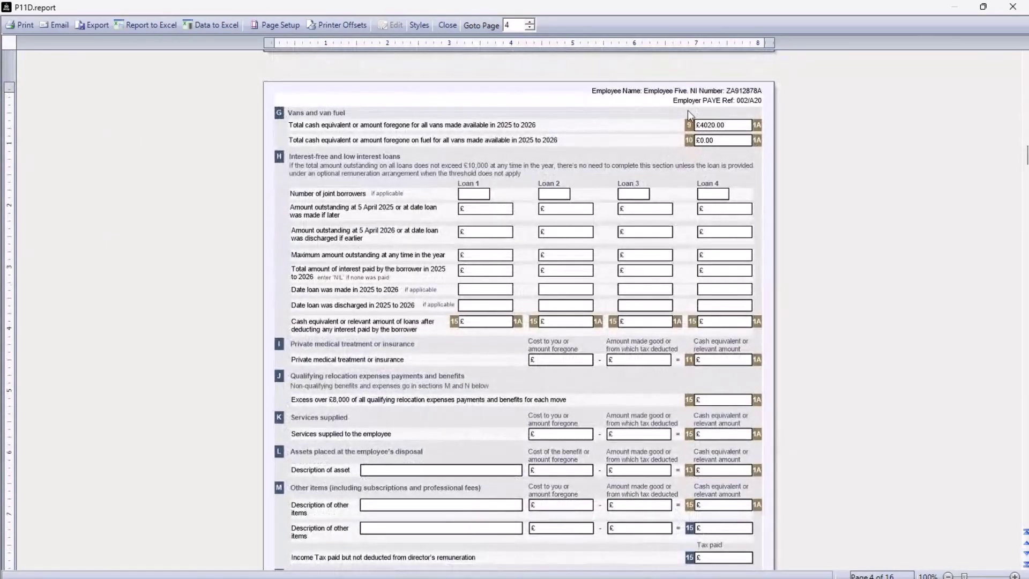
click(1025, 554)
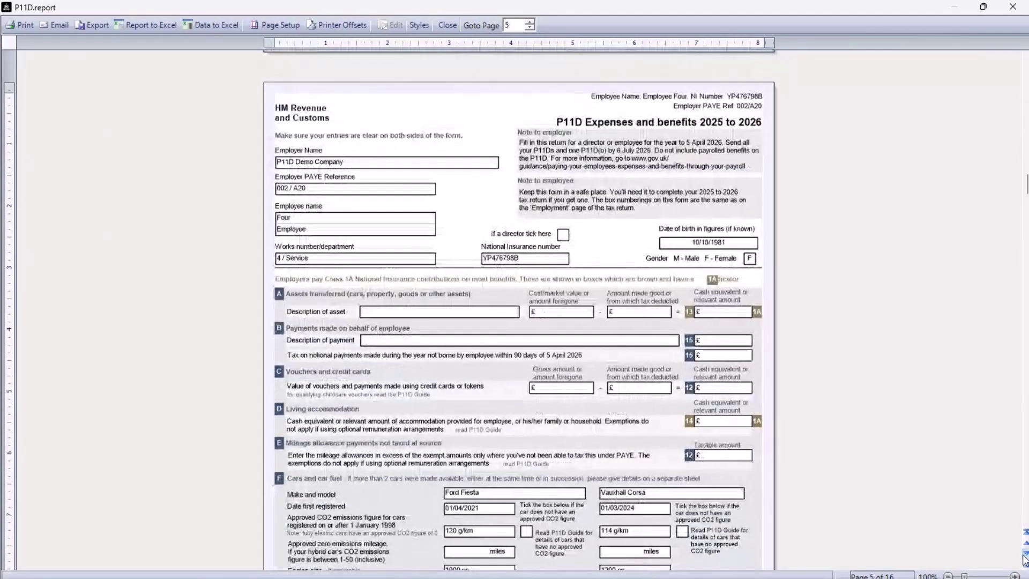
click(1025, 555)
click(1025, 555)
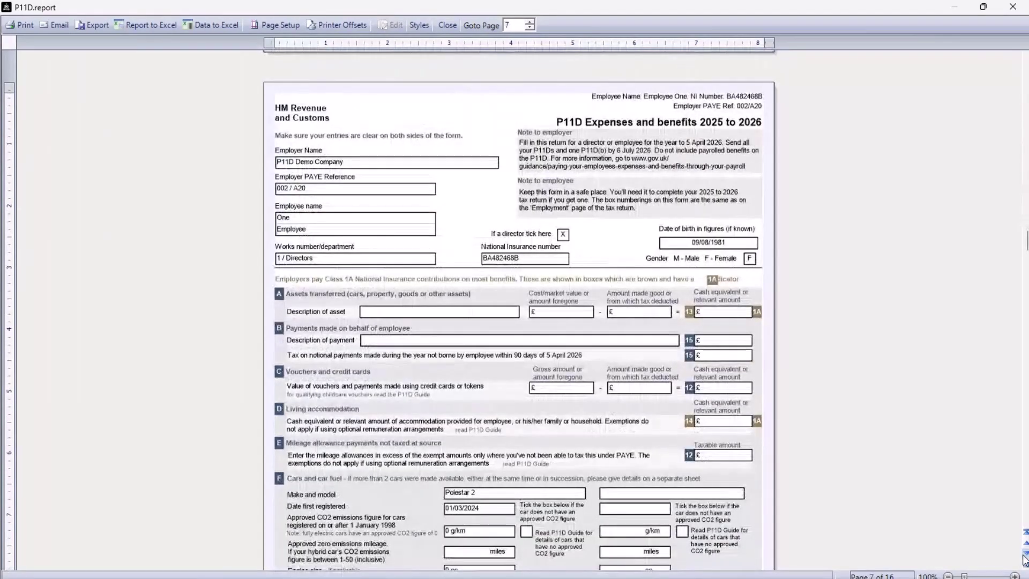
click(1025, 555)
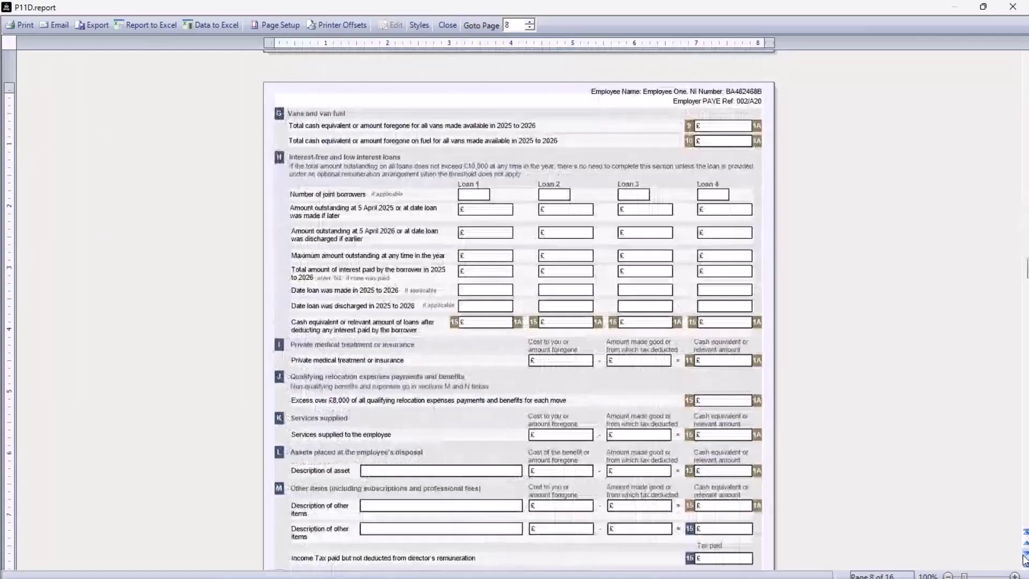
click(1025, 555)
click(1025, 555)
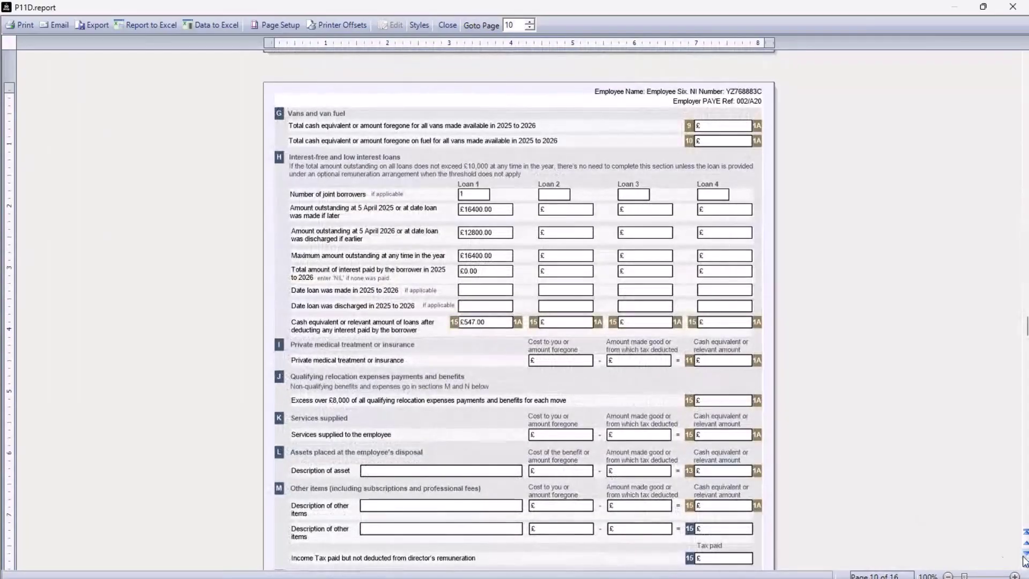
click(1025, 555)
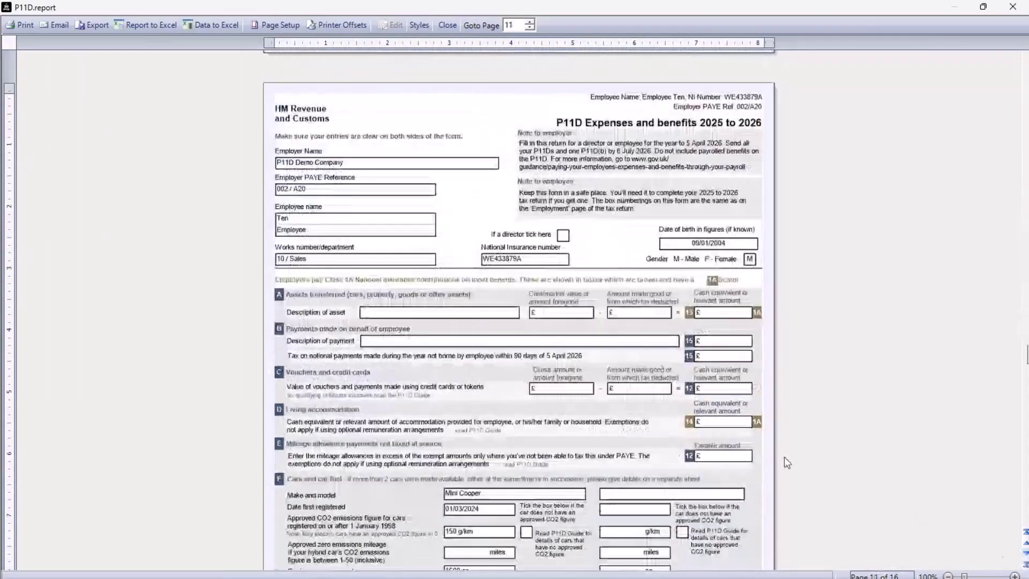
click(1025, 555)
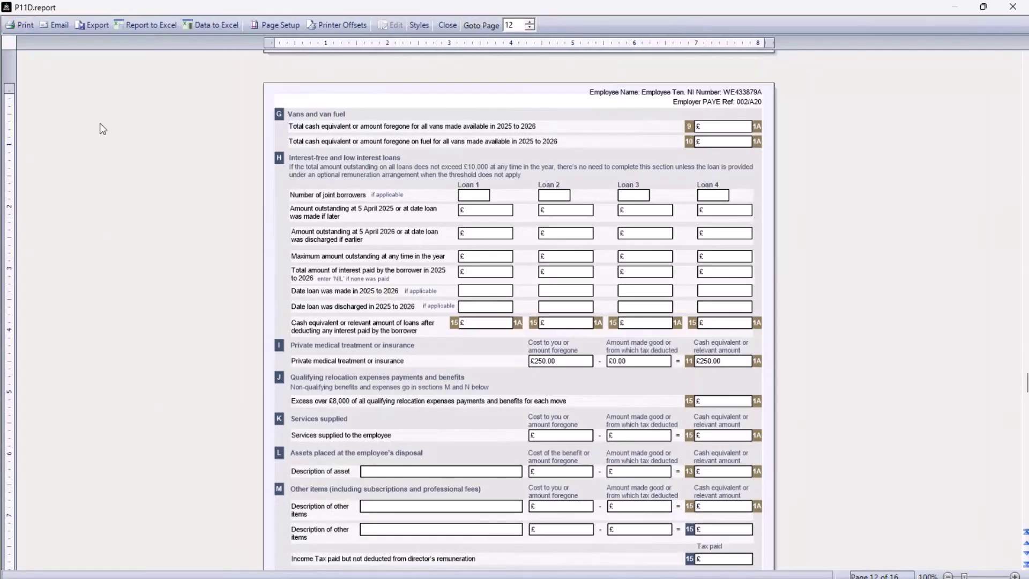
Step: Export the P11D forms to the Desktop as the PDF file "P11D 2026.pdf" and close the preview
click(102, 28)
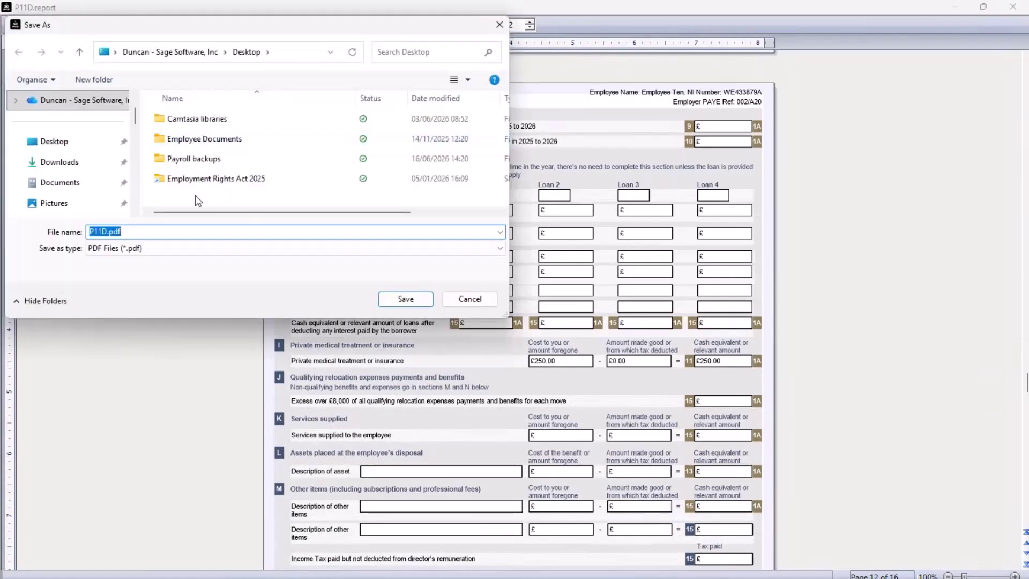
click(109, 232)
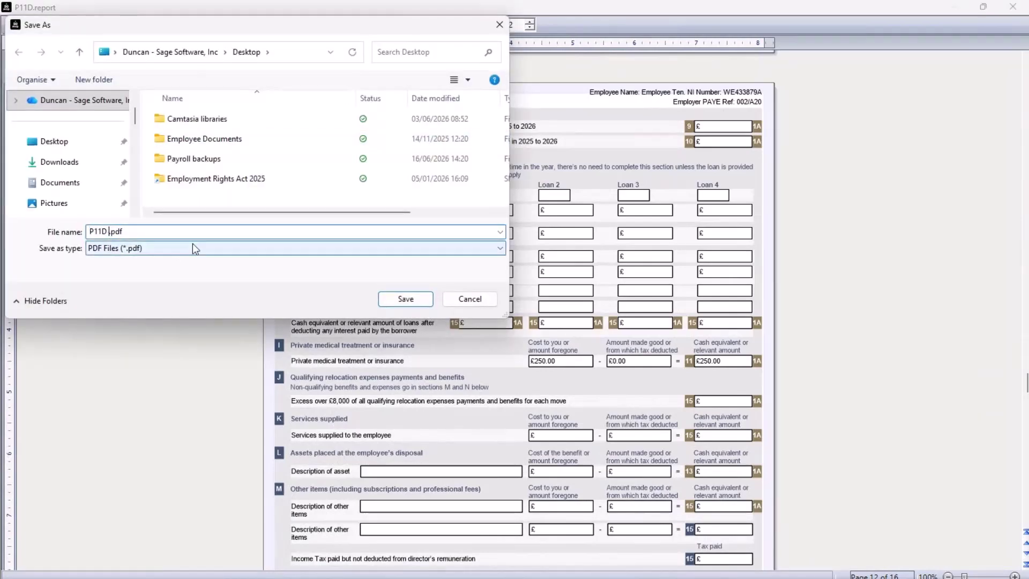
text(2026)
click(54, 141)
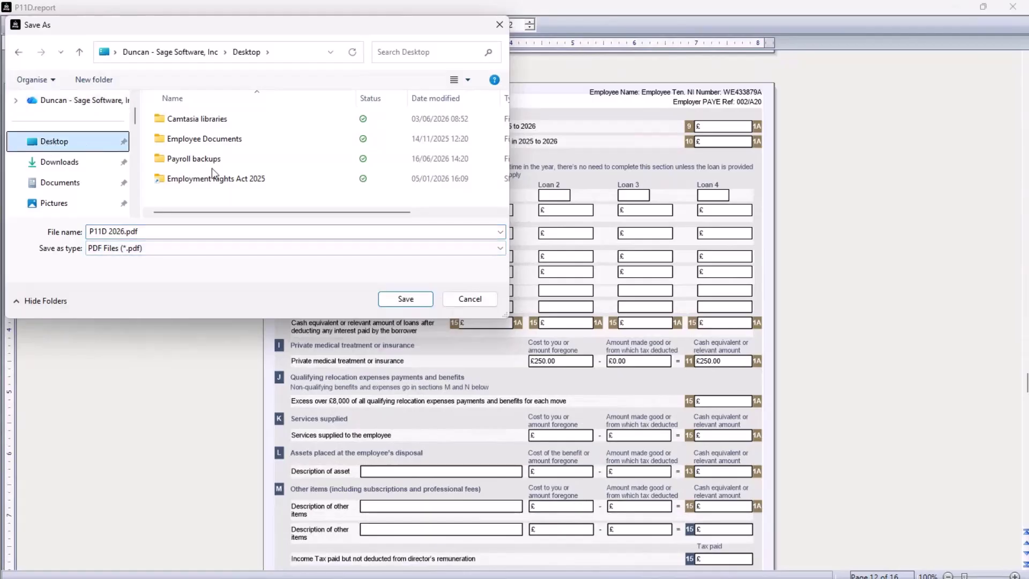
click(410, 299)
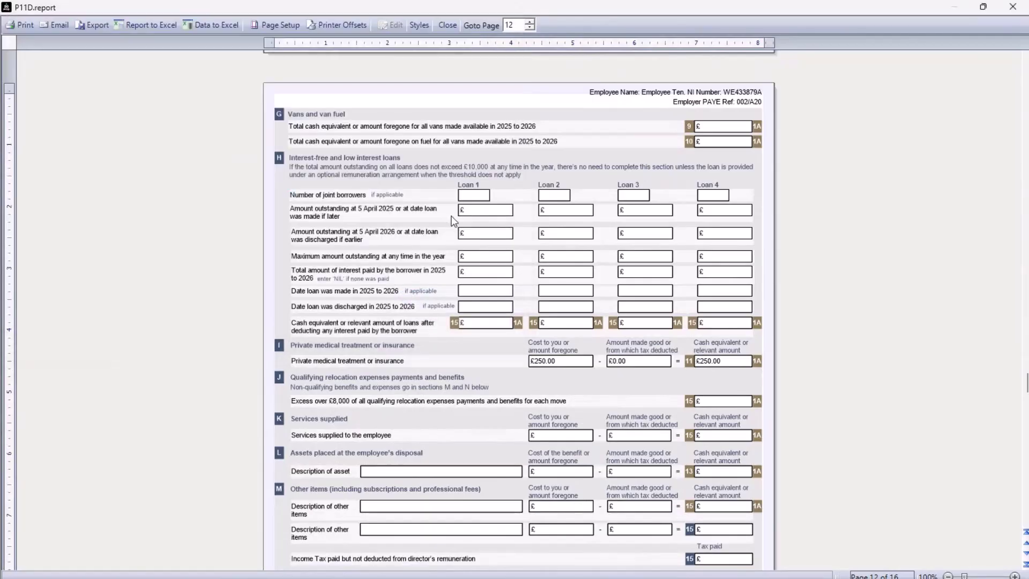
click(448, 25)
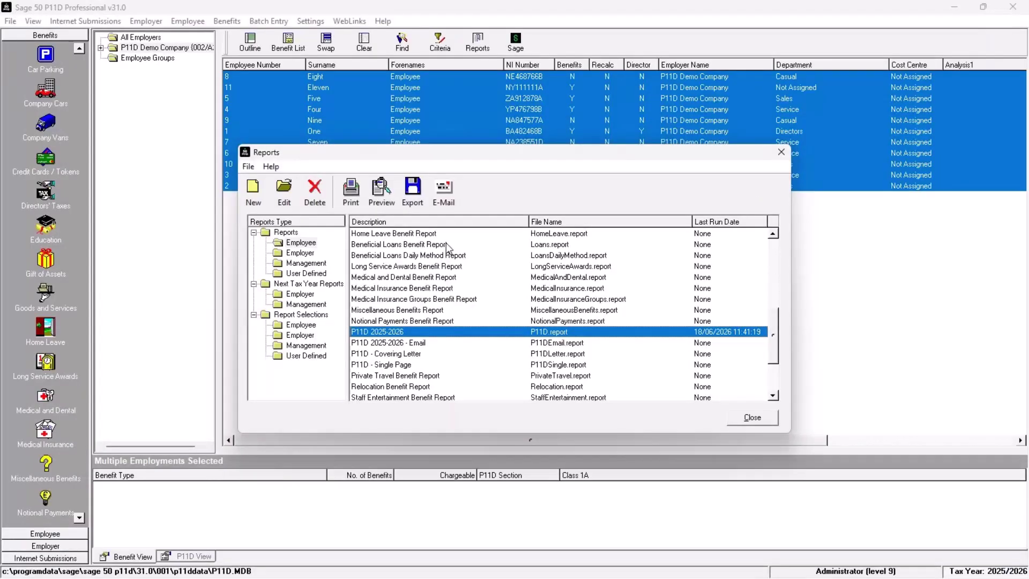
Step: Generate e-mails from the P11D 2025-2026 - Email report, and open the "Your P11D for 2025/2026" draft in Outlook
click(548, 346)
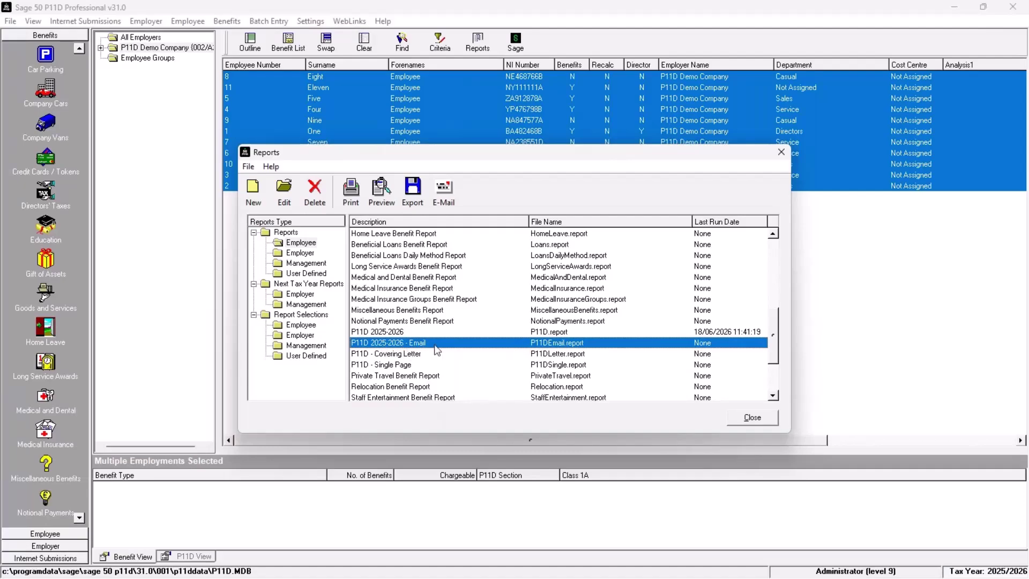
click(446, 198)
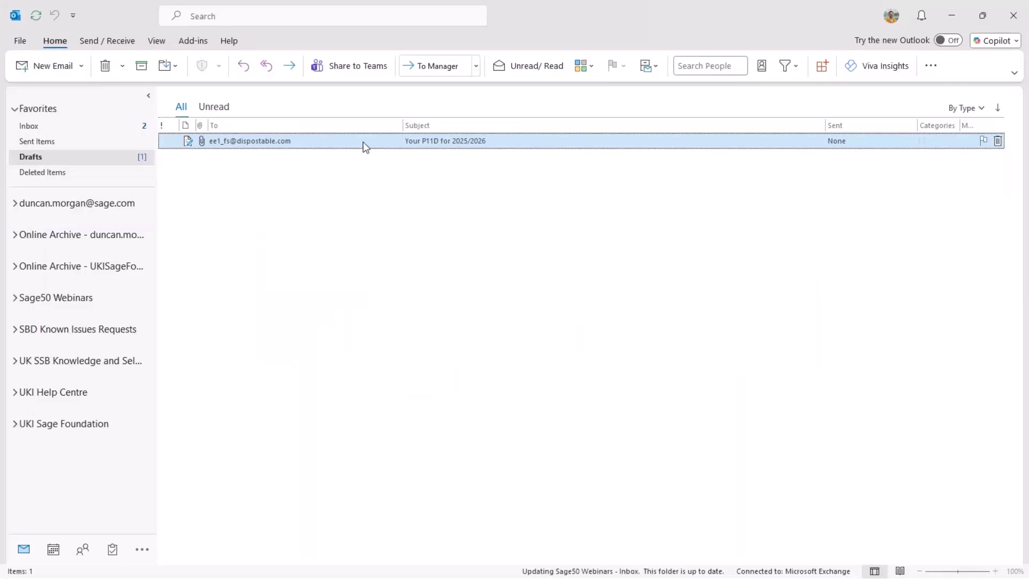
double_click(362, 142)
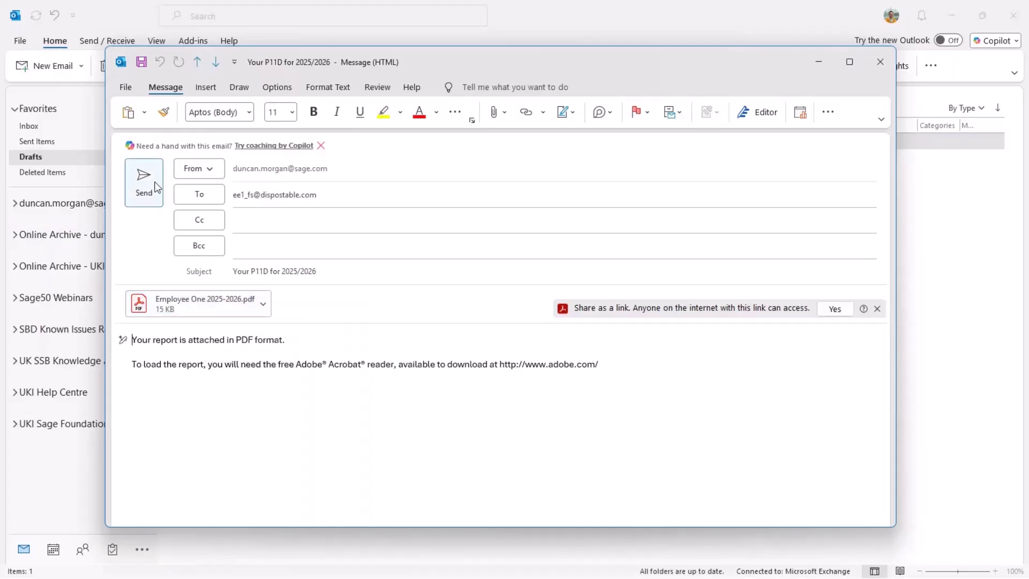
Step: Open the draft's attached P11D PDF by entering the document open password, and dismiss the message window
click(196, 313)
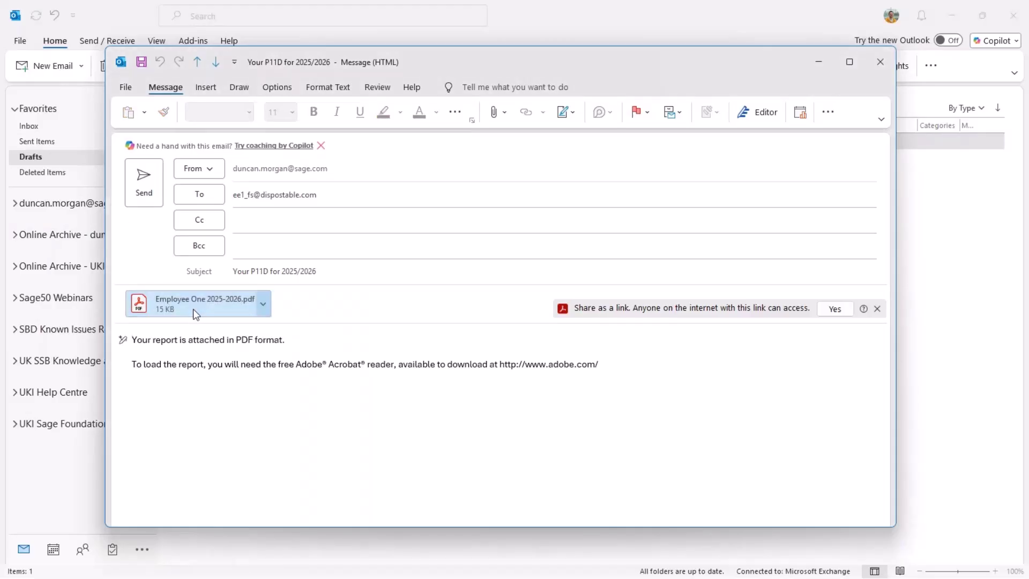
double_click(193, 308)
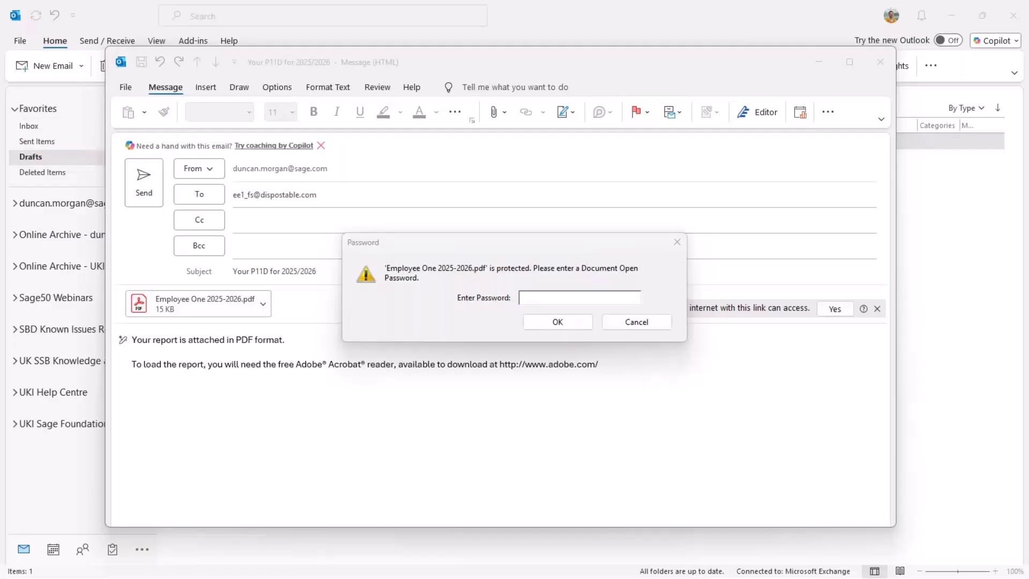
click(548, 296)
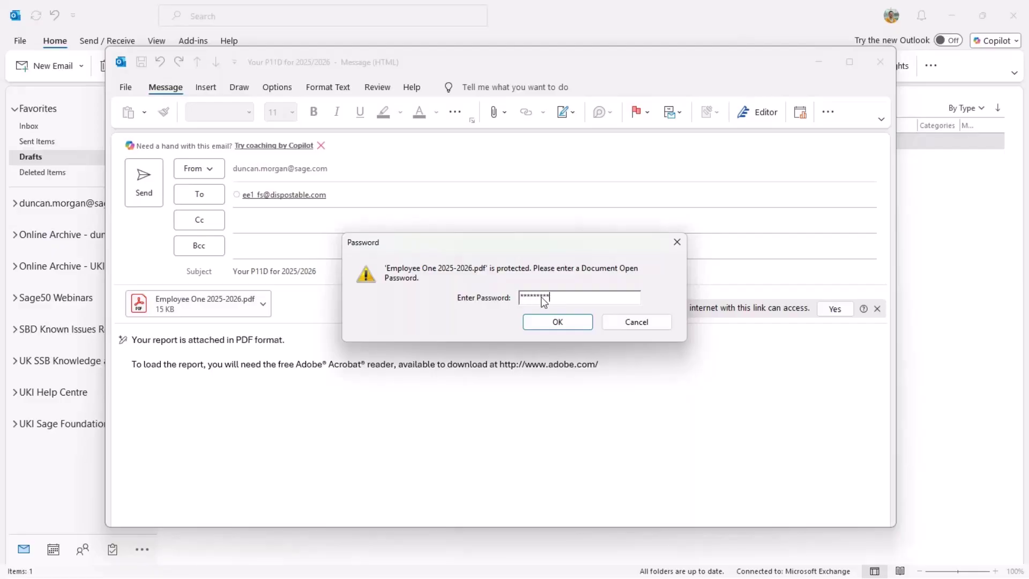
click(585, 322)
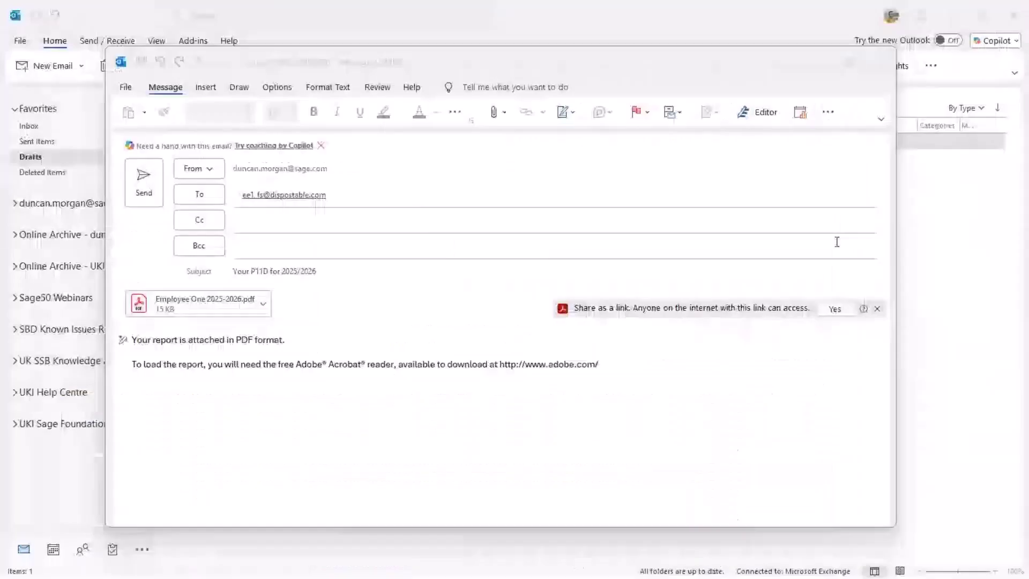
click(828, 58)
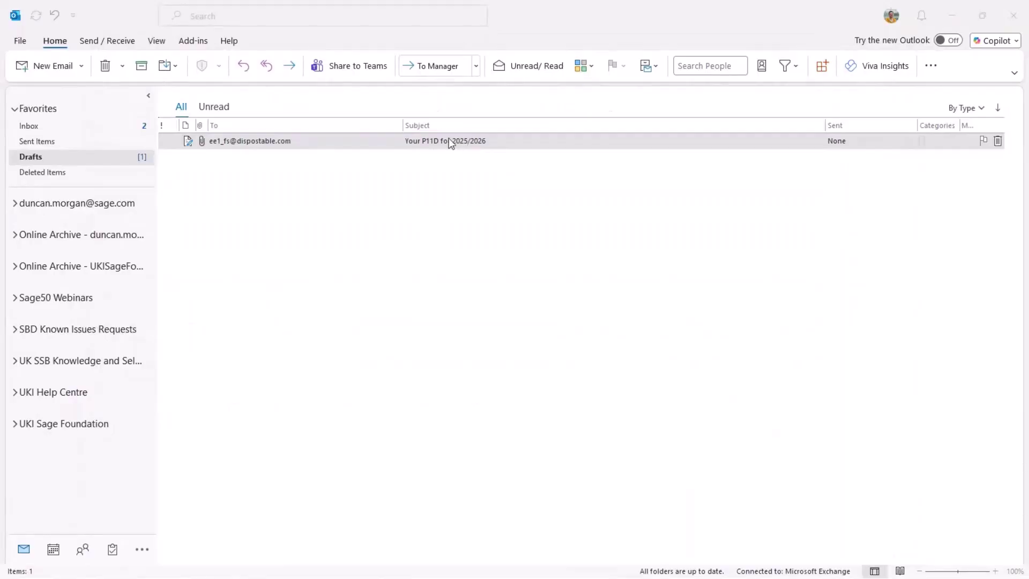
Step: Switch back to Sage 50 P11D, close the reports window and clear the employee selection
click(954, 16)
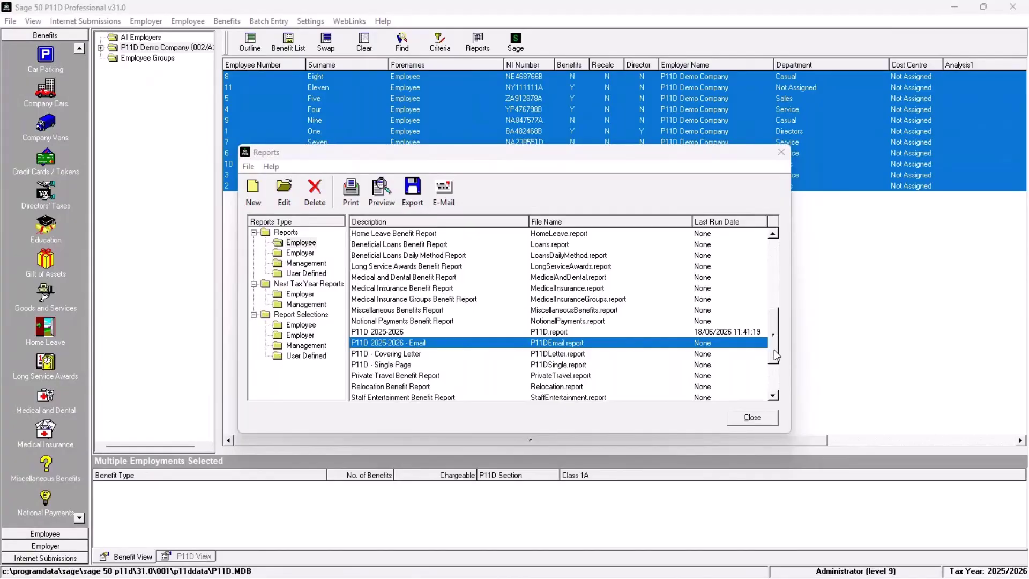
click(770, 421)
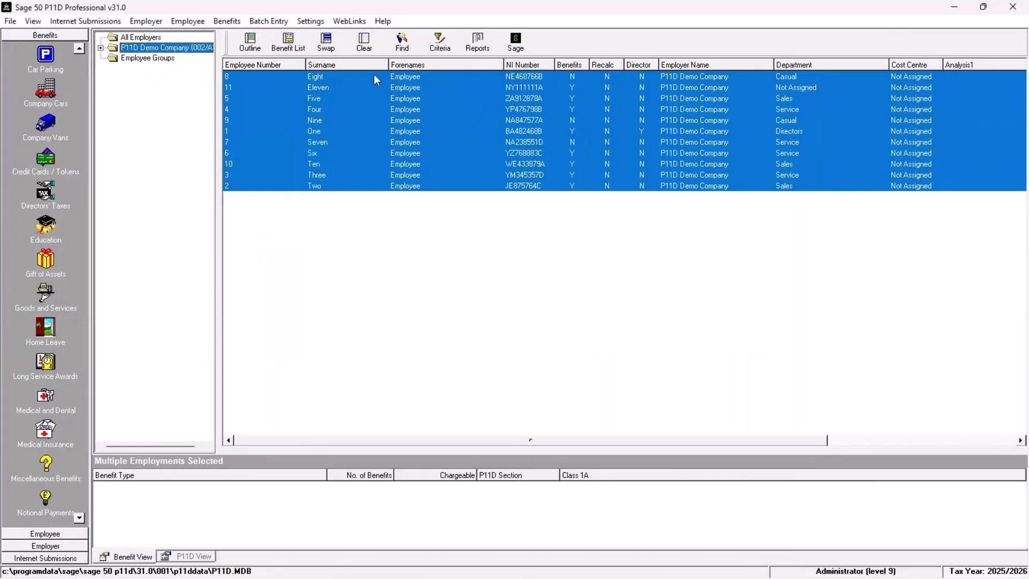
click(376, 44)
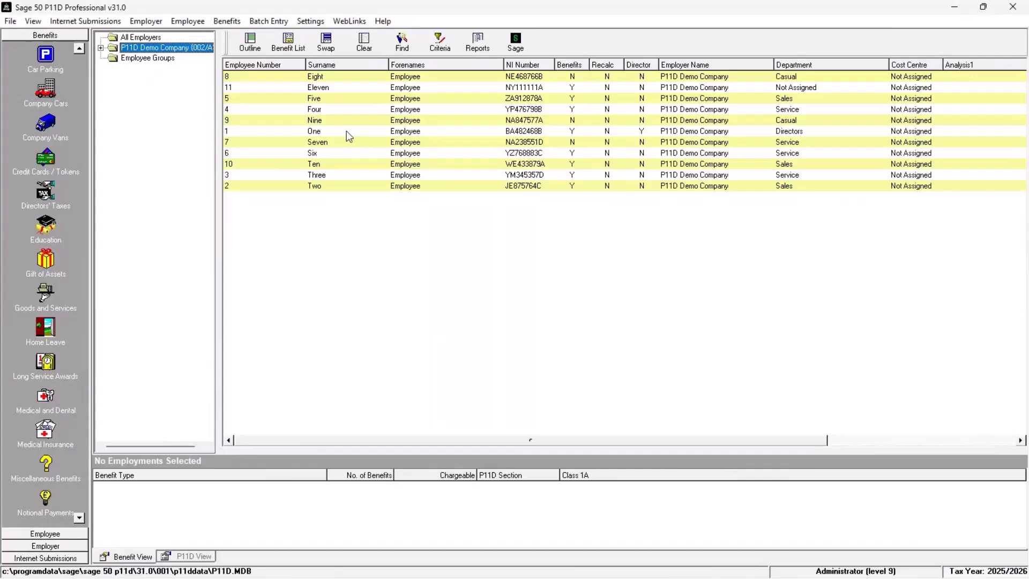
Step: View the P11D form of employee number 11 through to its second page, then close it and clear the selection
click(453, 97)
click(450, 88)
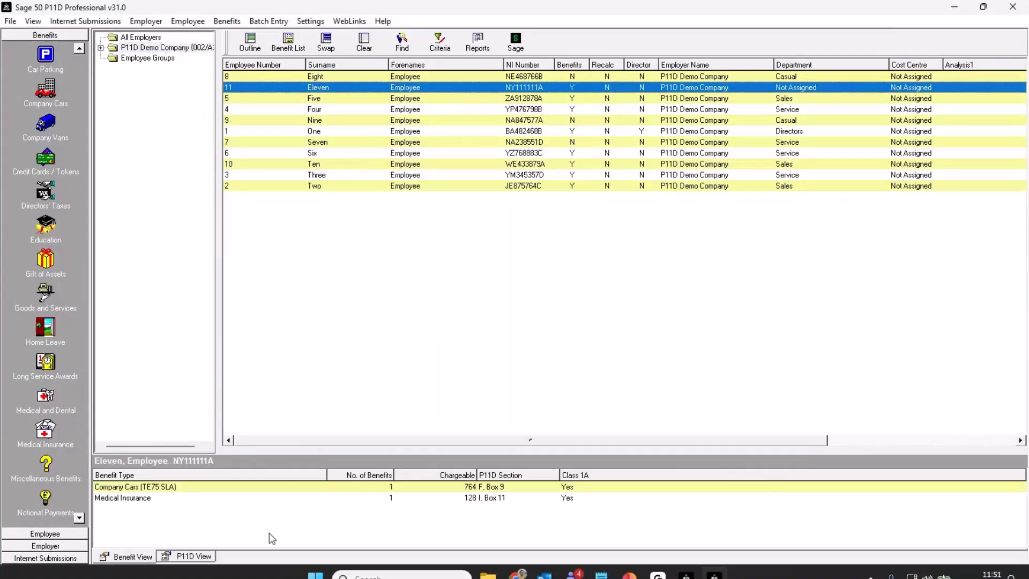
click(193, 556)
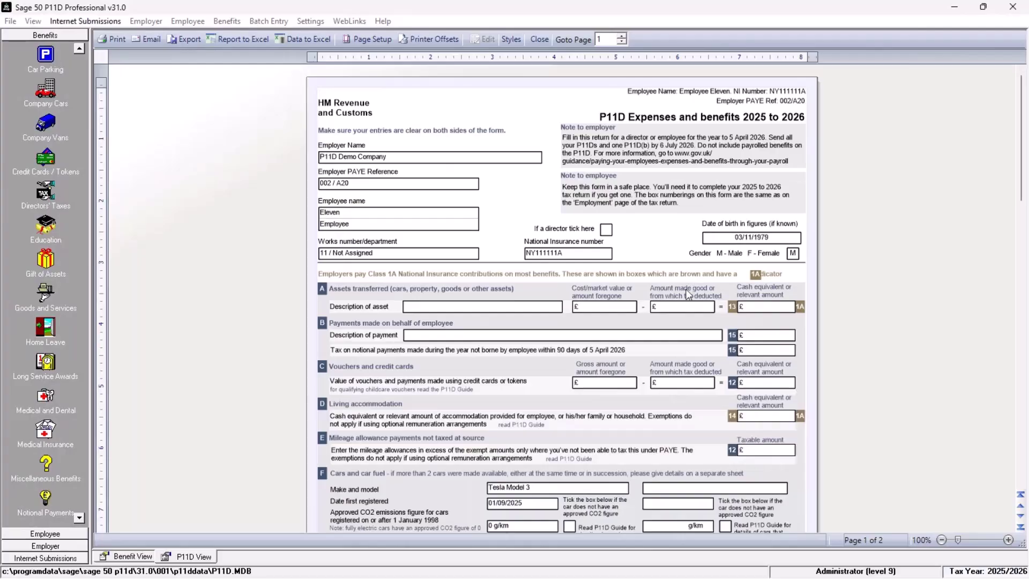
scroll(689, 294, down, 10)
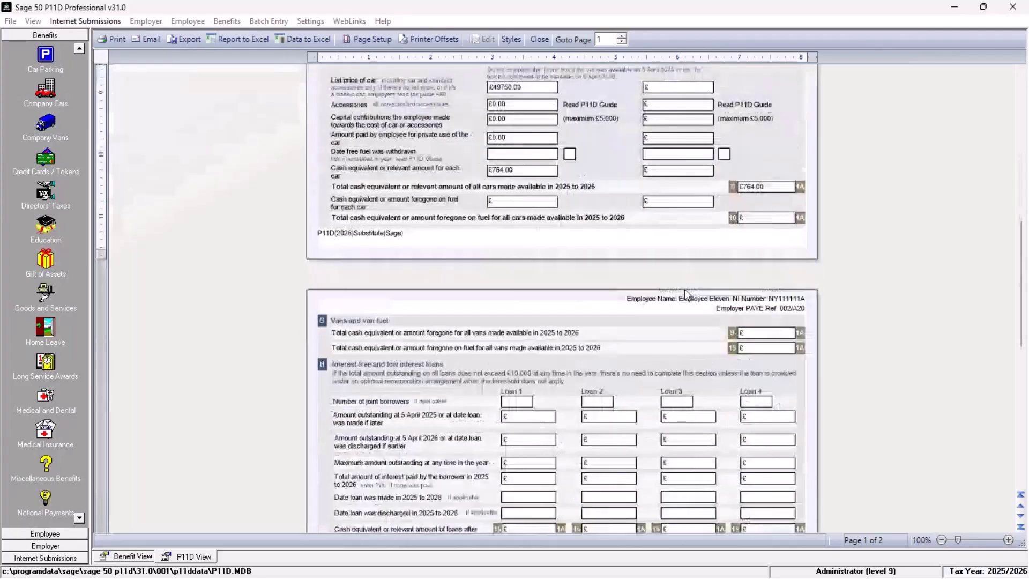
click(539, 39)
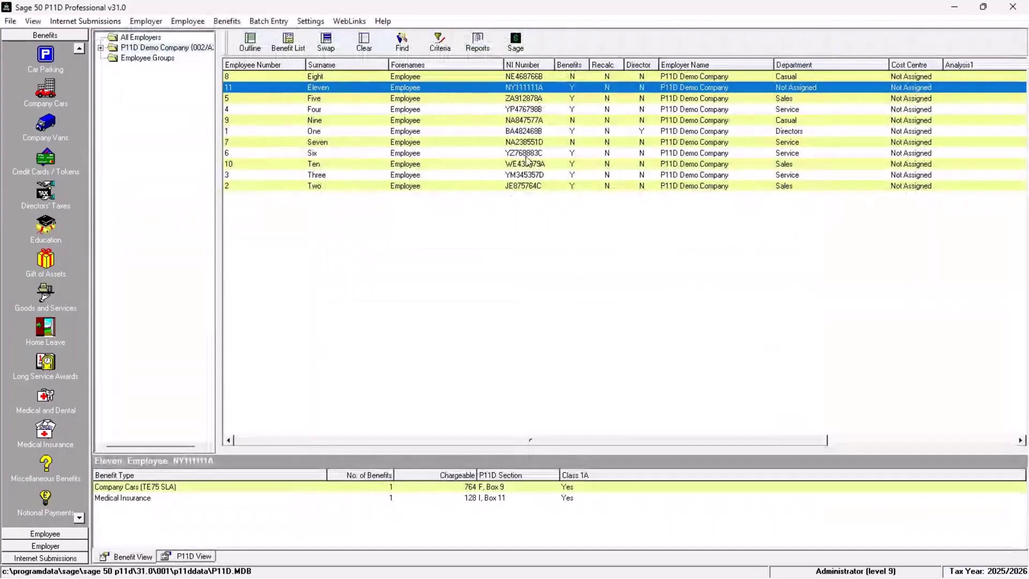
click(376, 48)
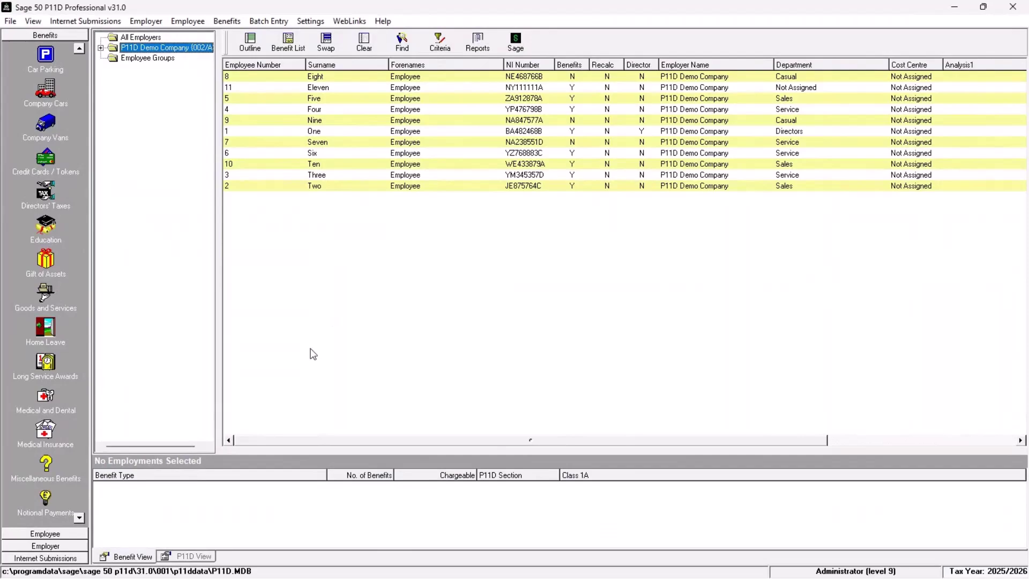
Step: In the Employer's P11D(b) Declaration, tick the confirmation that all expenses and benefits details for forms P11D are enclosed
click(60, 546)
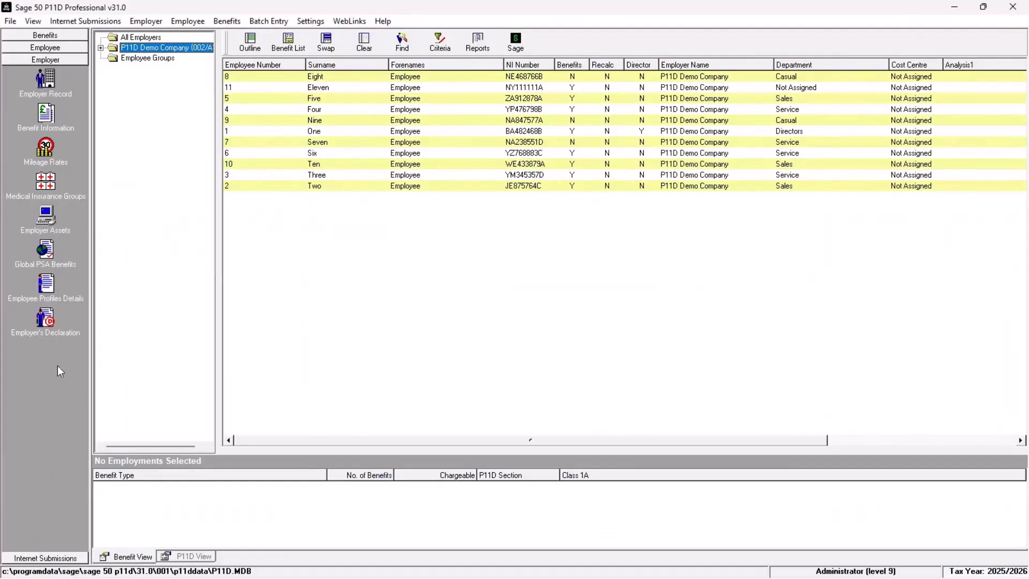
click(47, 319)
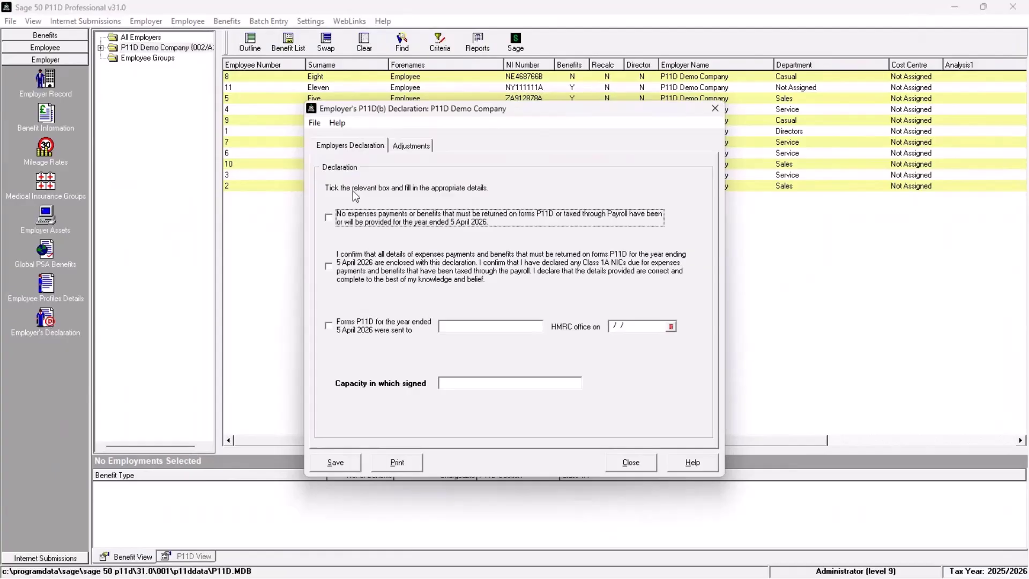
click(330, 266)
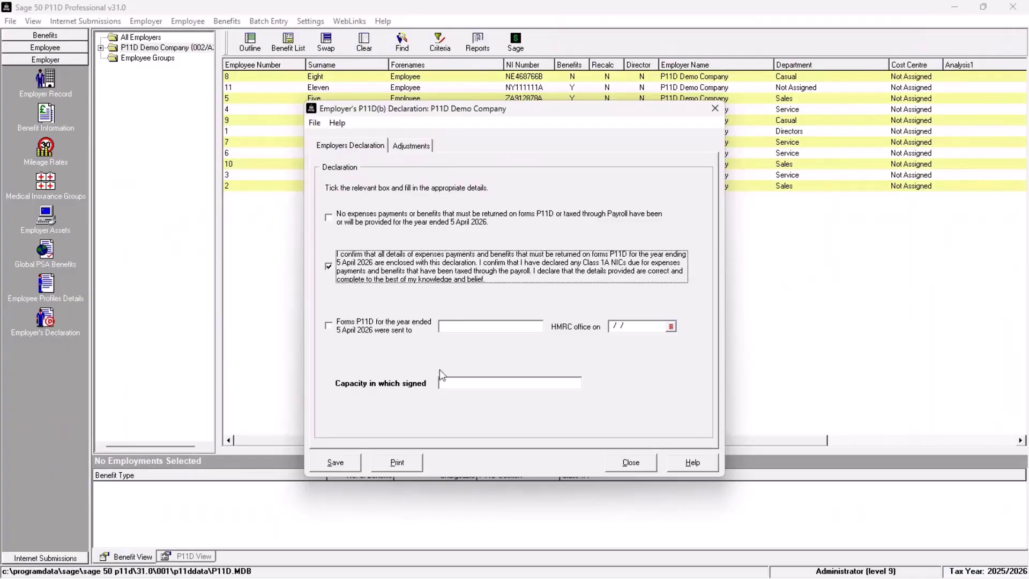
click(488, 382)
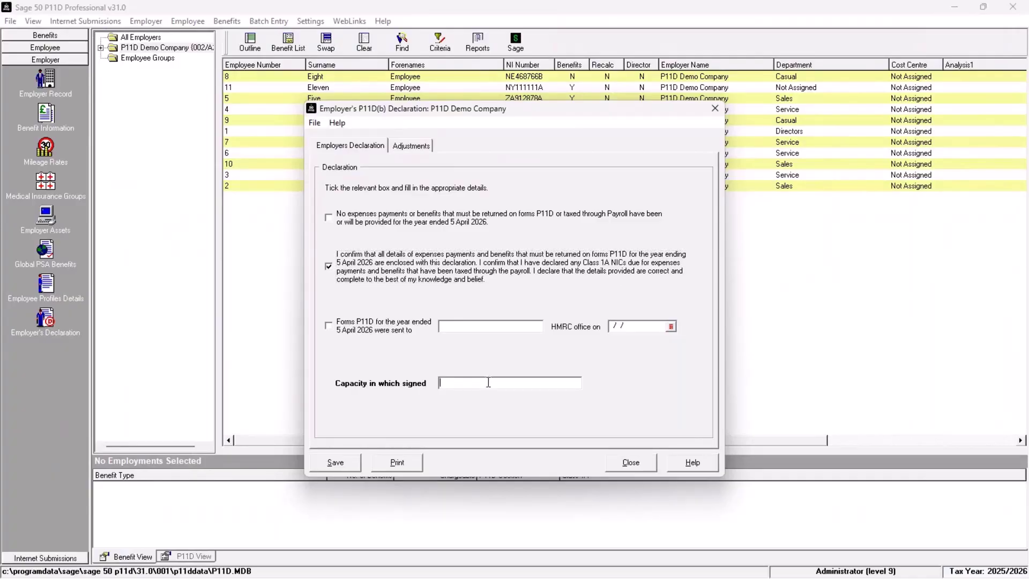
Step: Review the benefit breakdown behind box A in the declaration's Class 1A NIC adjustments
click(411, 146)
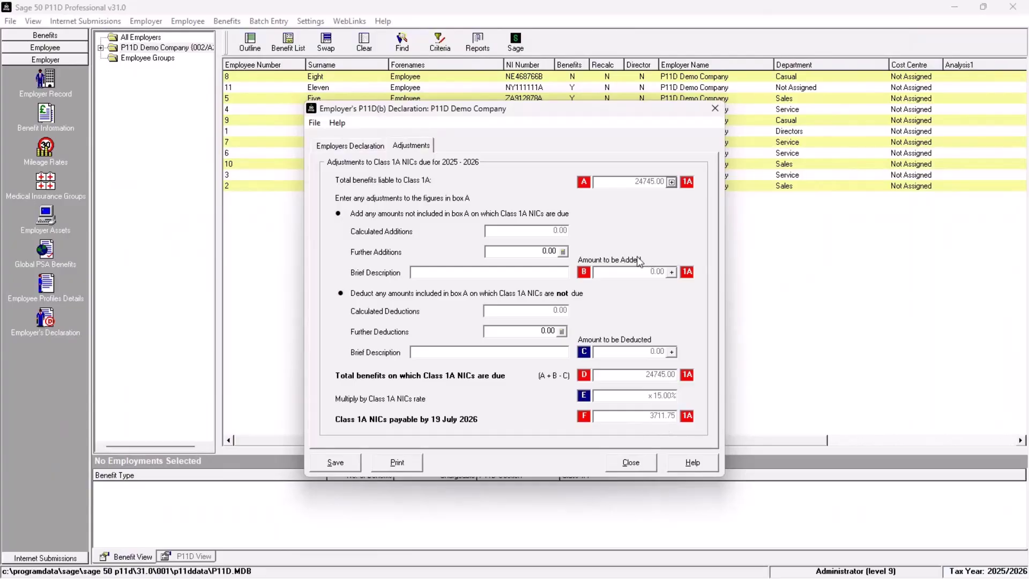
click(671, 182)
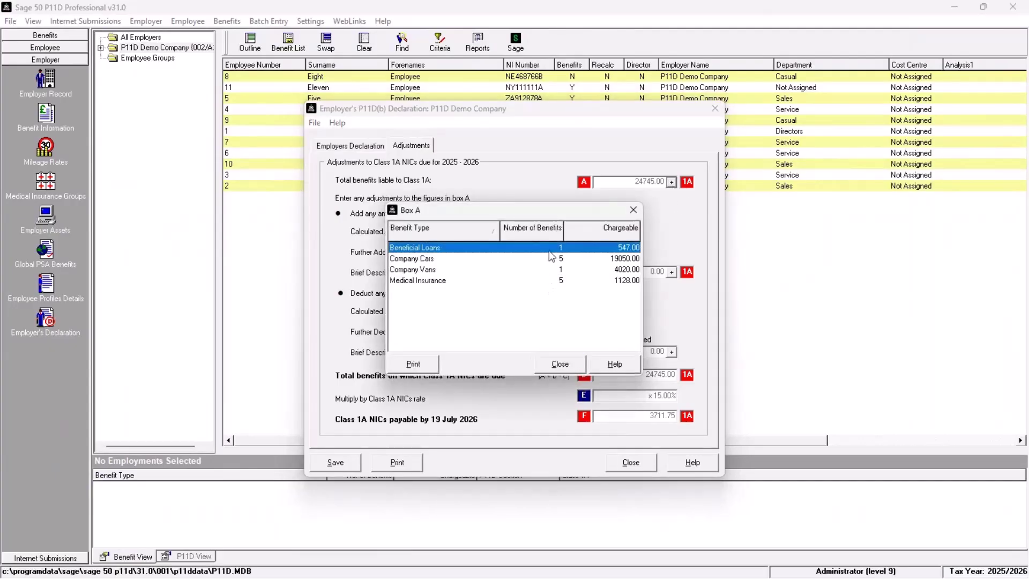
click(560, 364)
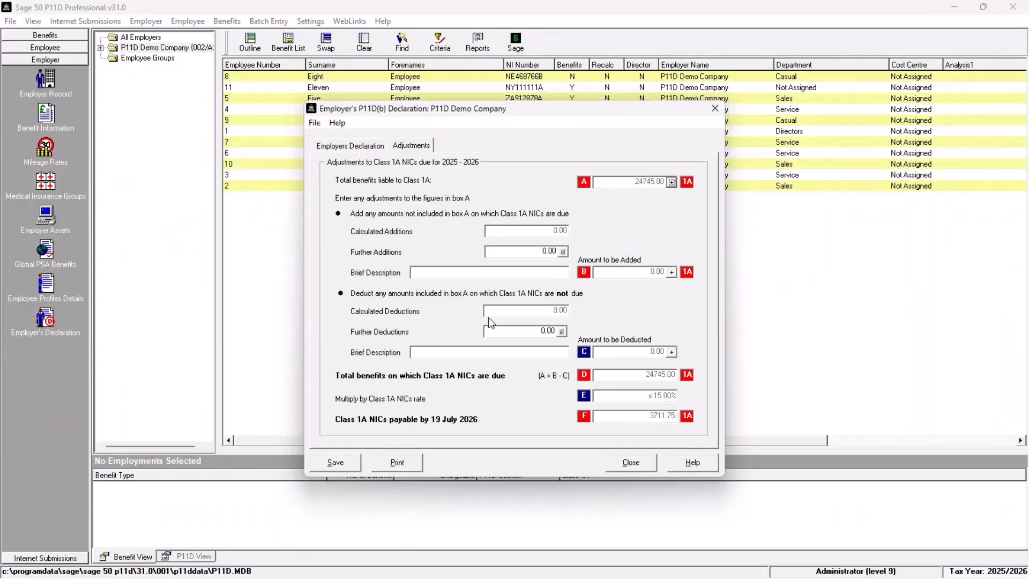
Step: Enter Further Additions of 5000 with the description "Payrolled BIKs" in the Class 1A adjustments, then save and close the declaration
click(530, 252)
text(5000)
click(534, 277)
text(Payrolled BIKs)
click(334, 465)
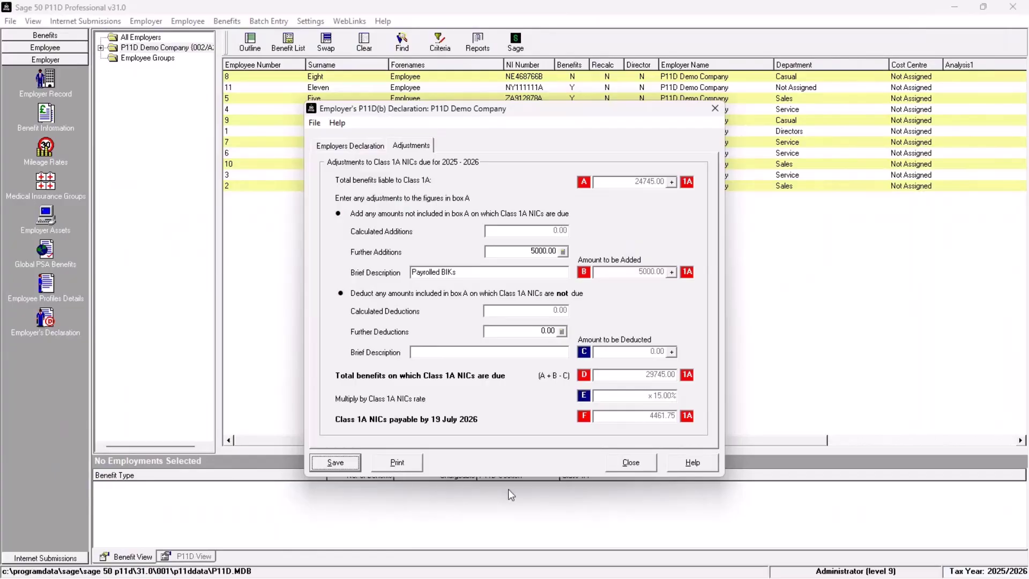
click(639, 465)
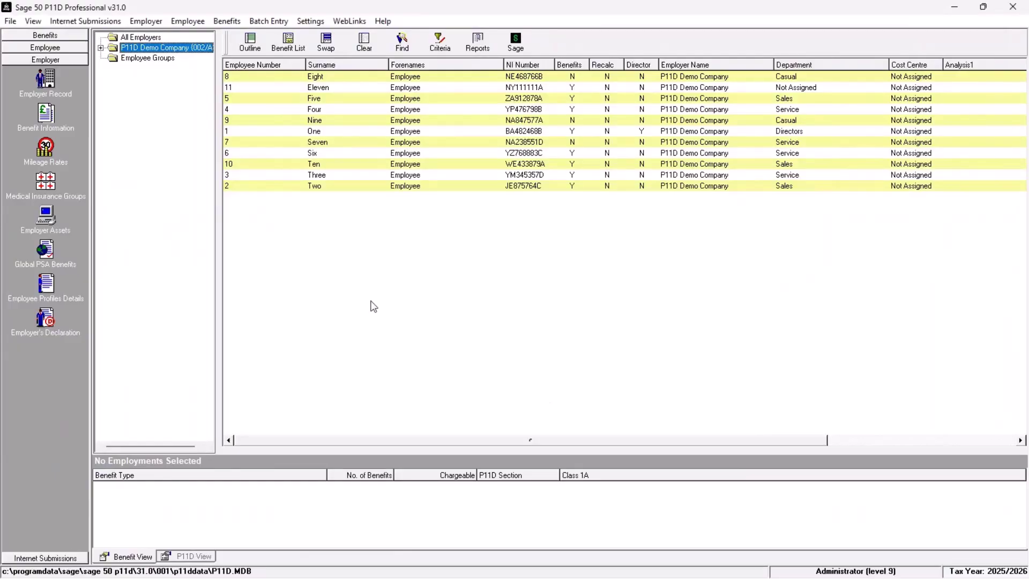
Step: Review the credentials and contact details in the e-Submission Settings, then save and close them
click(31, 559)
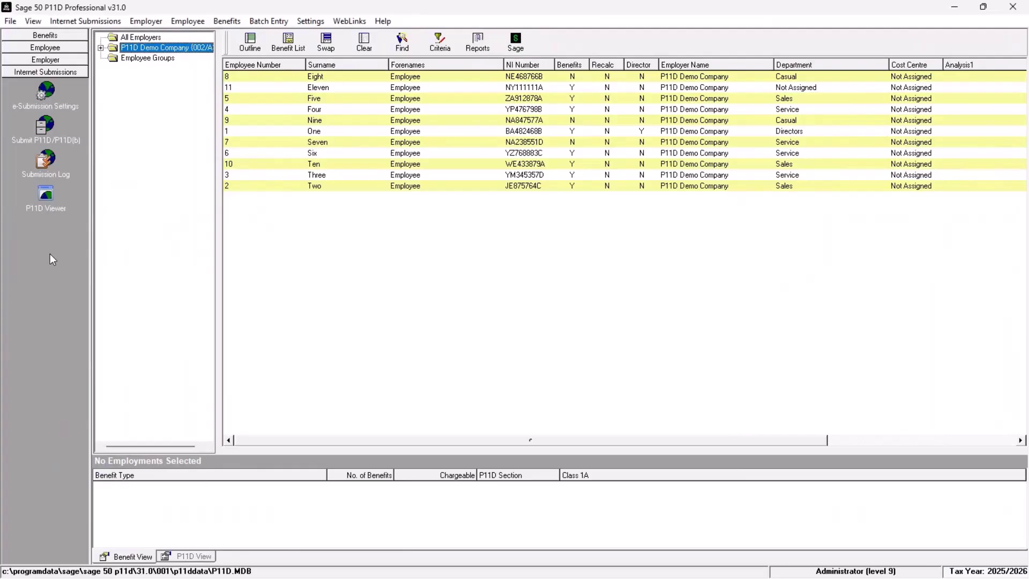
click(46, 93)
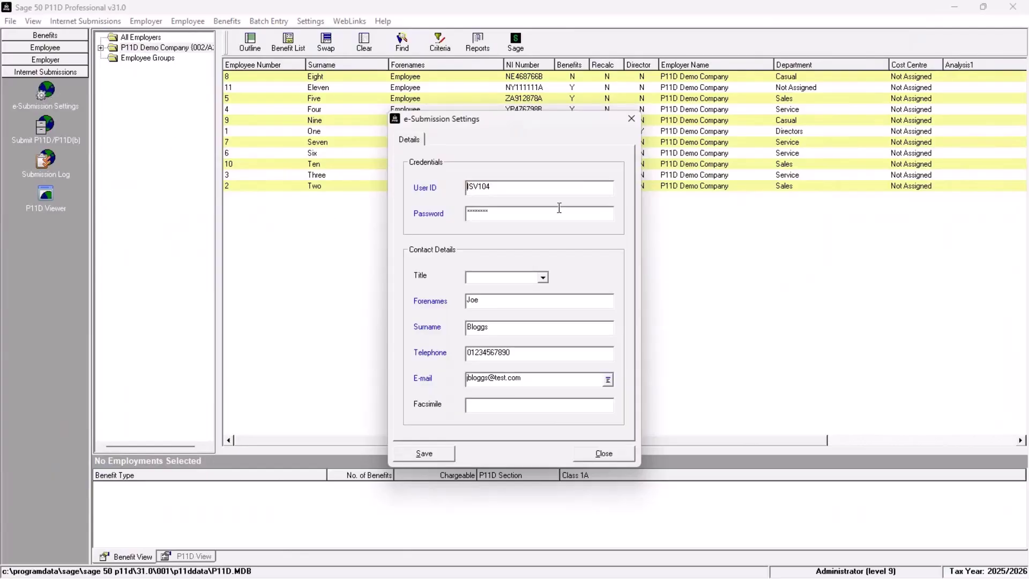
click(553, 190)
click(444, 456)
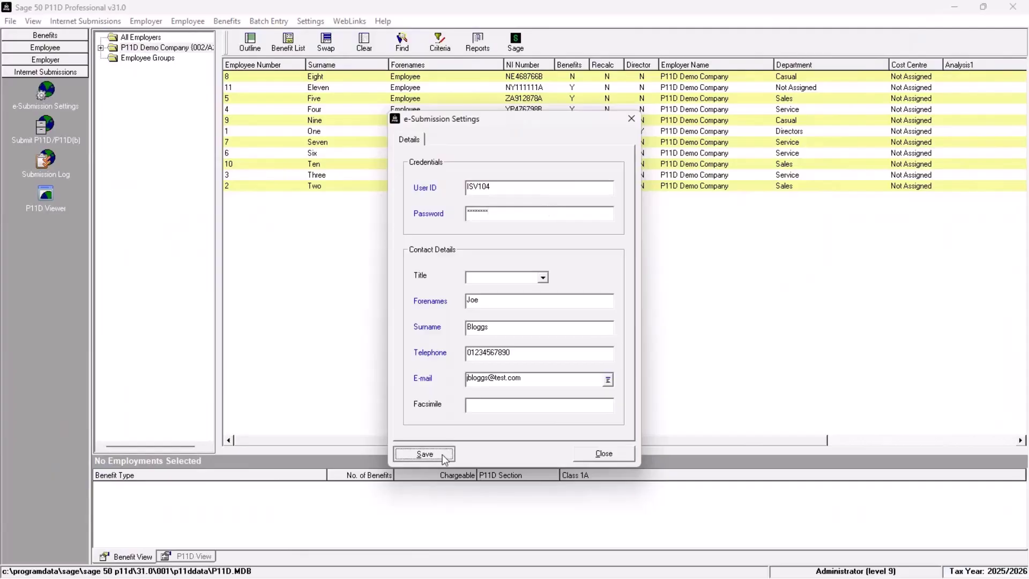
click(600, 456)
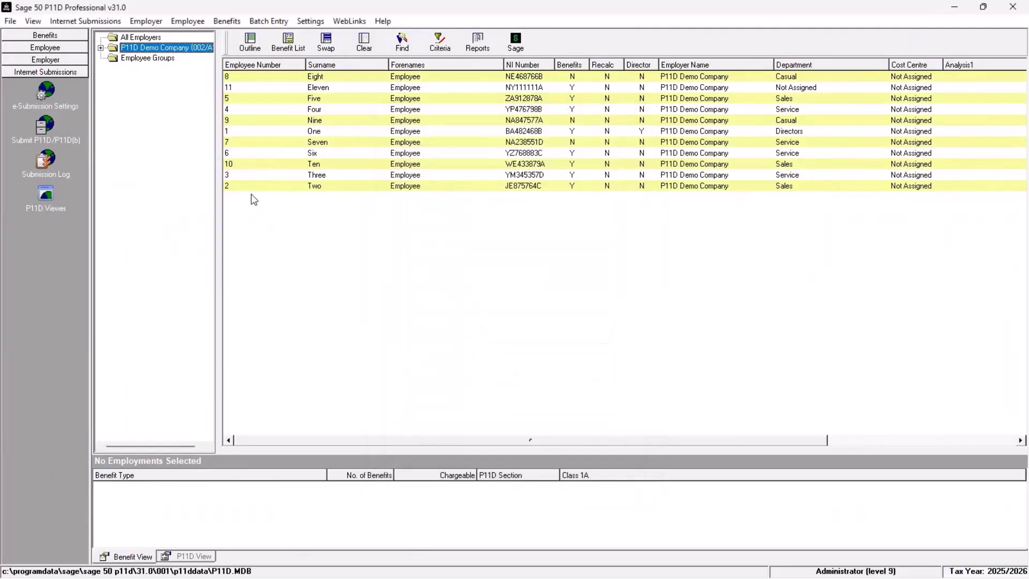
Step: Start the P11D/P11D(b) submission without backing up, and continue with P11D Demo Company selected
click(52, 126)
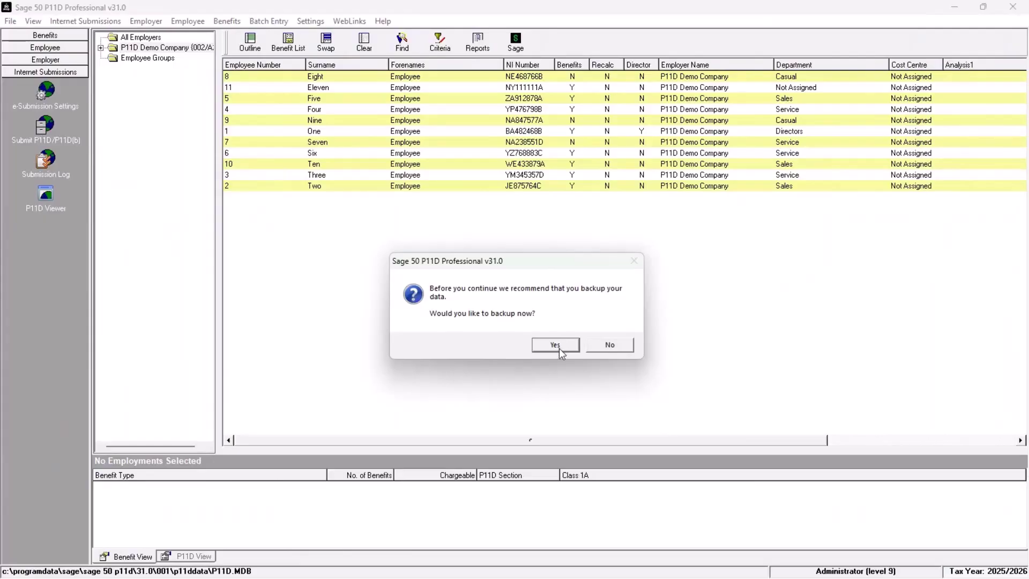
click(609, 345)
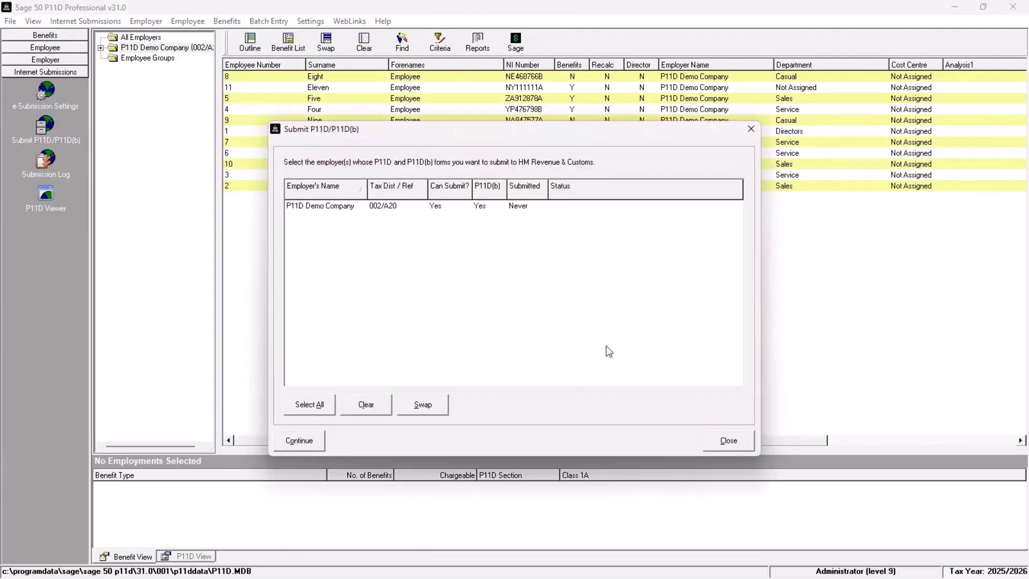
click(371, 207)
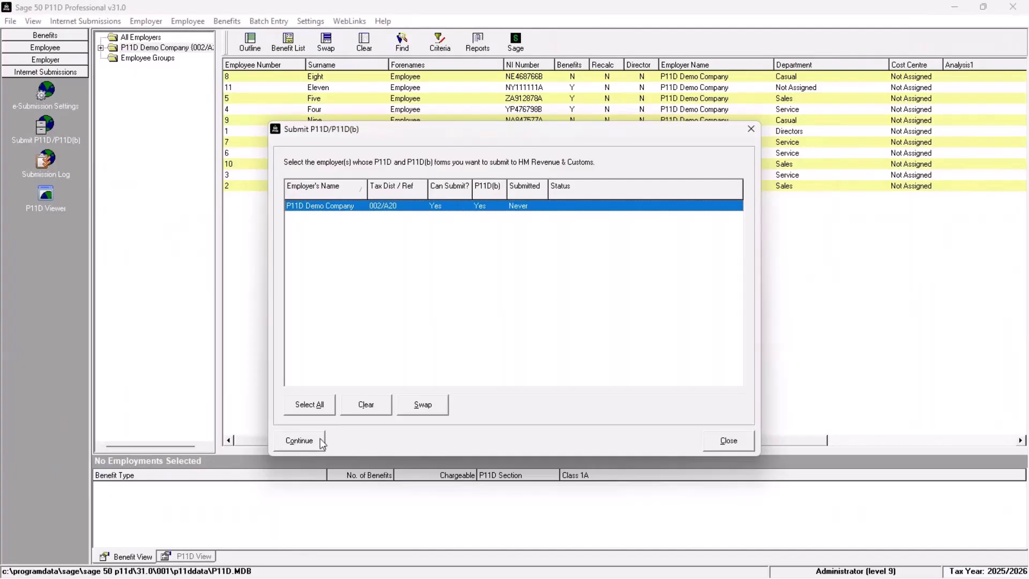
click(299, 440)
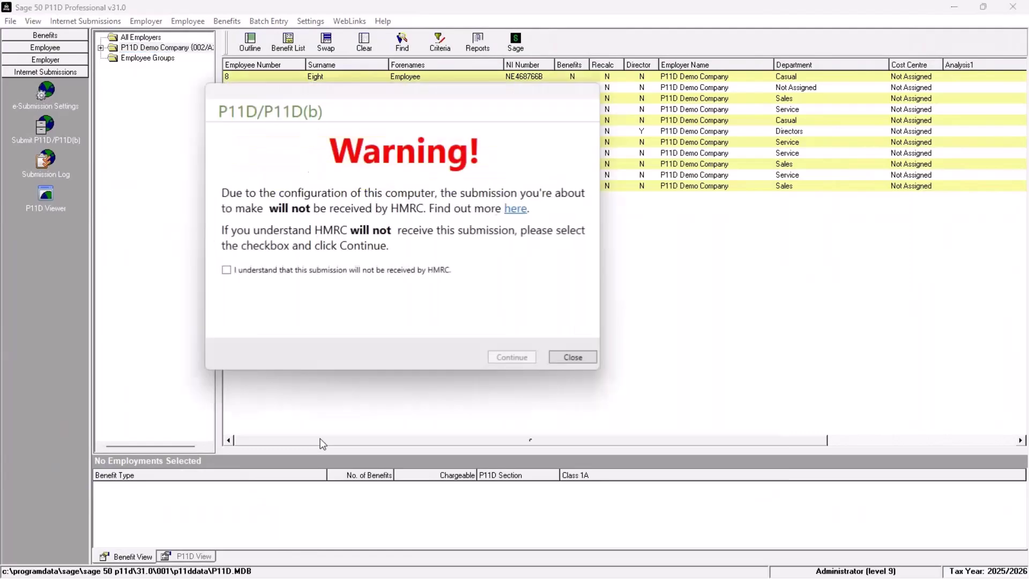
Step: Acknowledge that HMRC will not receive this submission, and continue through the important notice and the credentials check
click(366, 271)
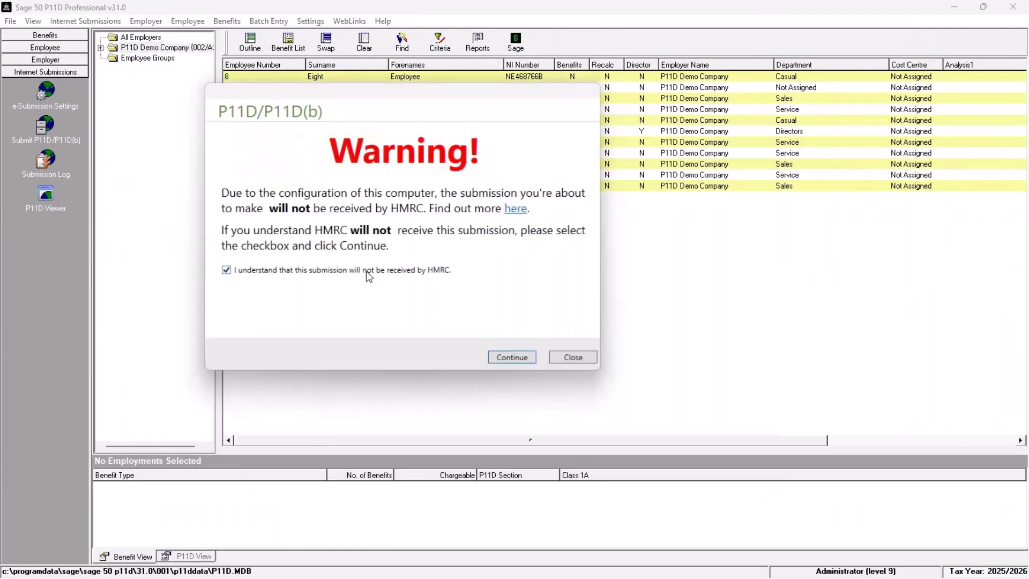
click(510, 355)
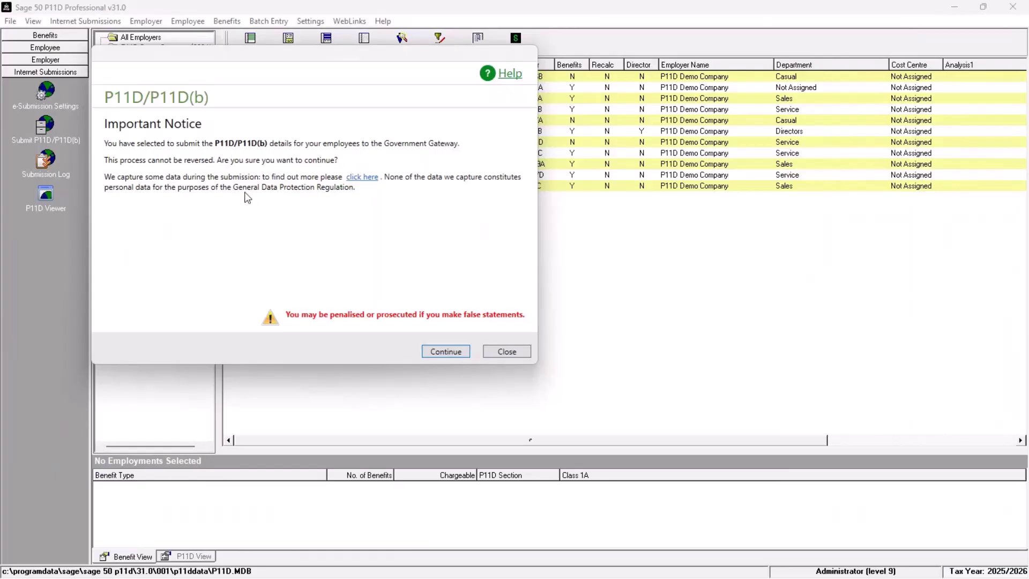
click(446, 350)
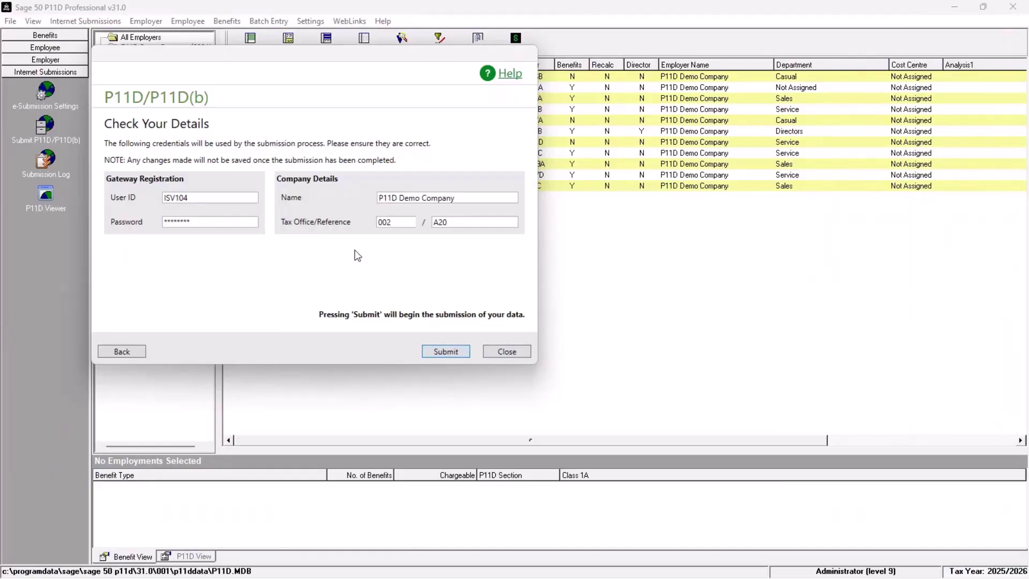
click(439, 352)
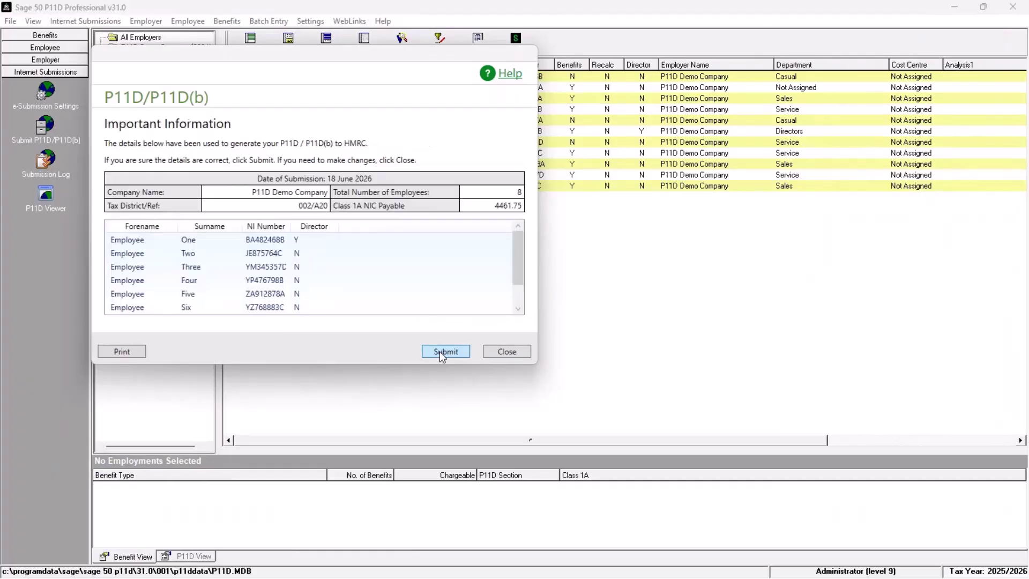
Step: Check the full list of employees included in the P11D/P11D(b) submission, then submit it and close the wizard
click(519, 309)
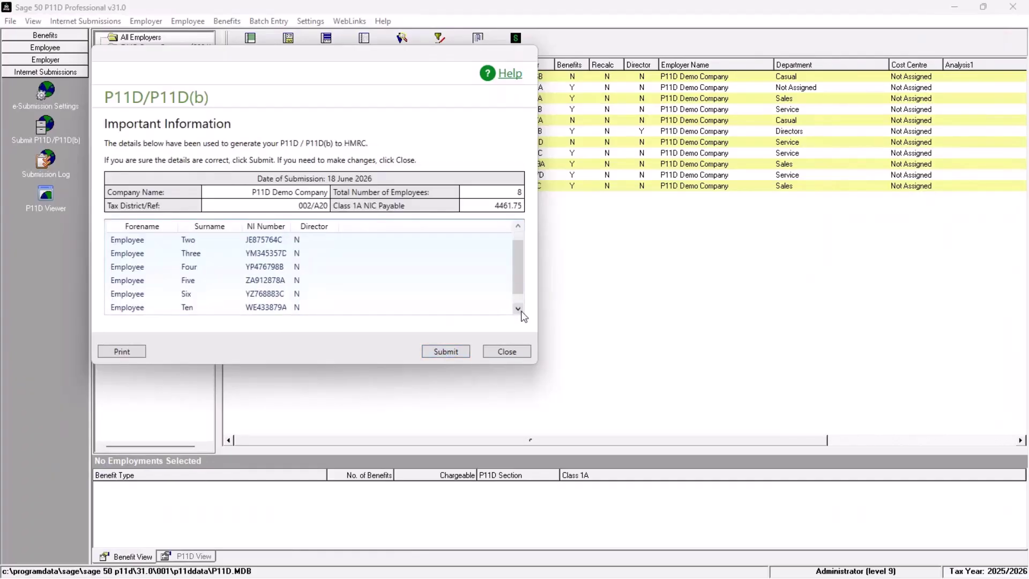
click(519, 309)
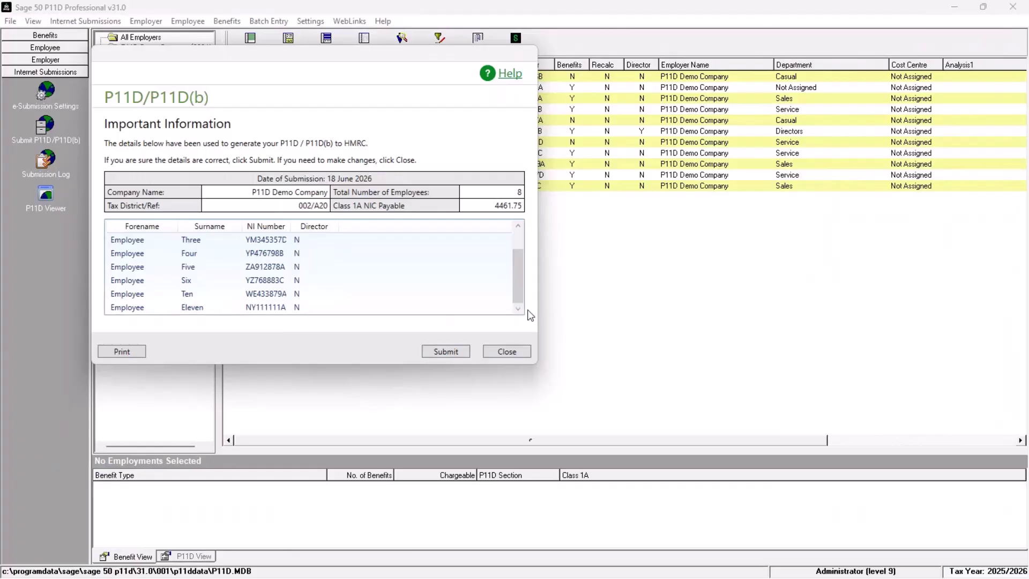
click(454, 354)
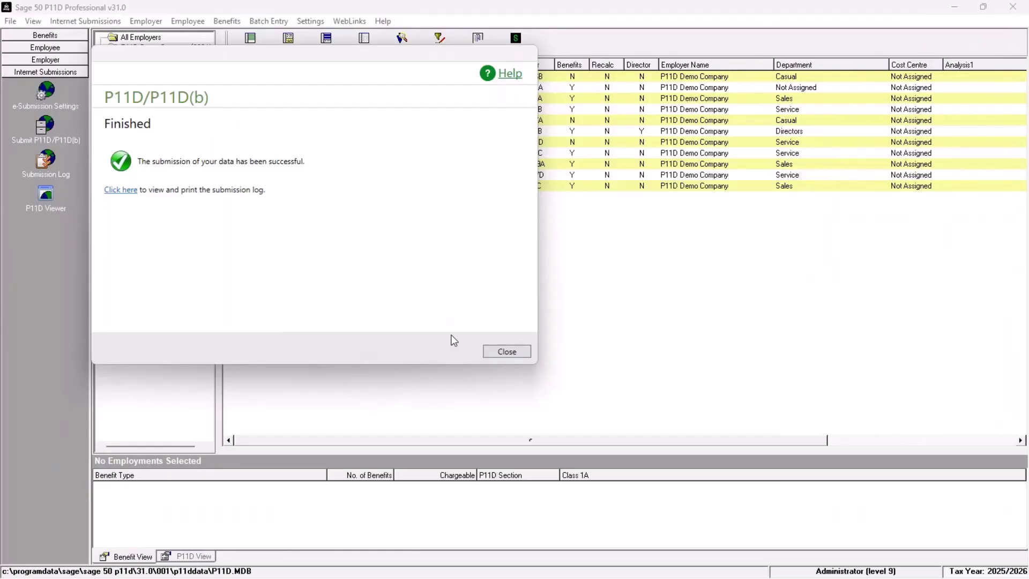
click(513, 351)
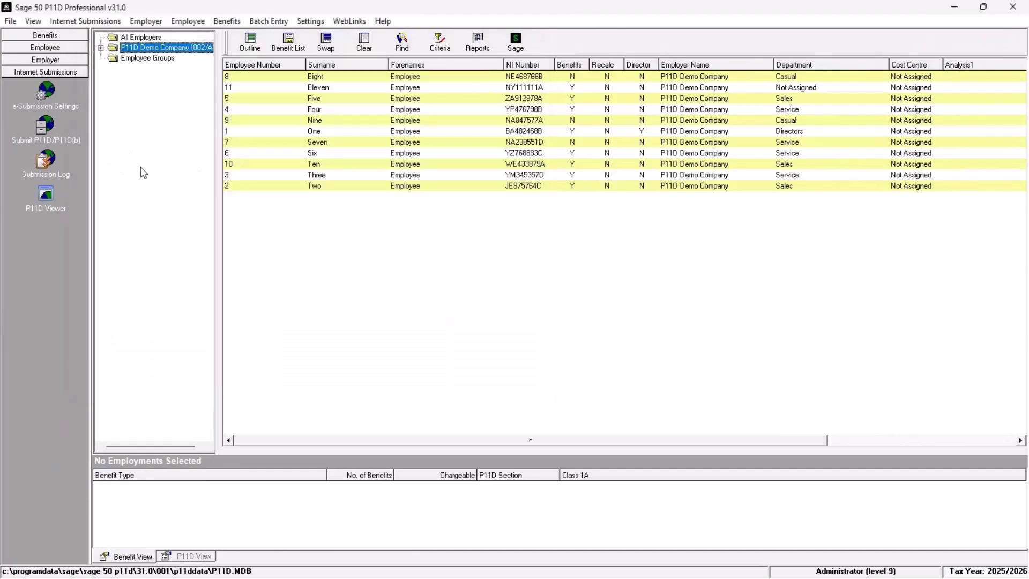
Step: Check the status of the P11D Demo Company P11D/P11D(b) entry in the Submission Log, then close the log
click(49, 166)
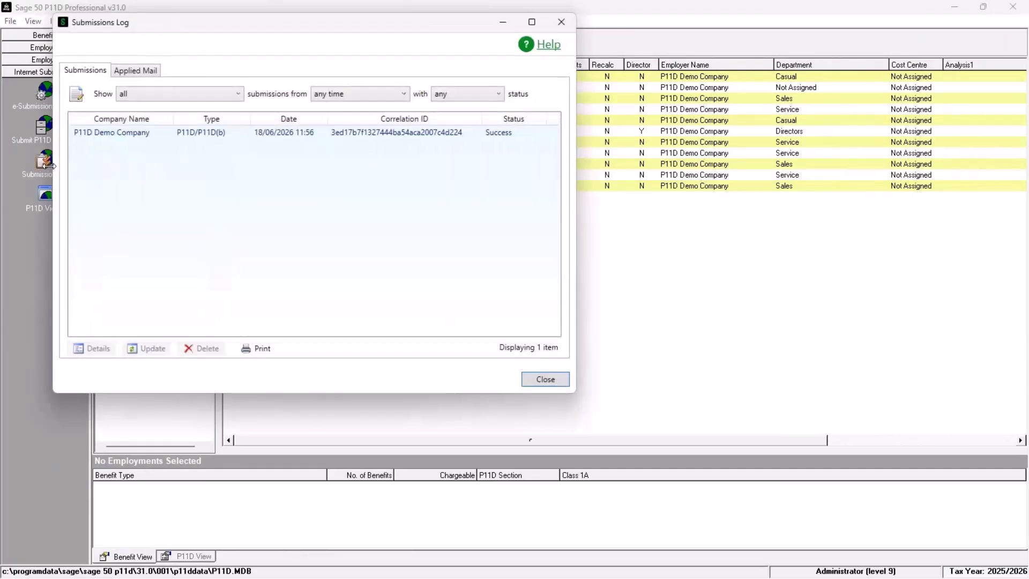
click(269, 132)
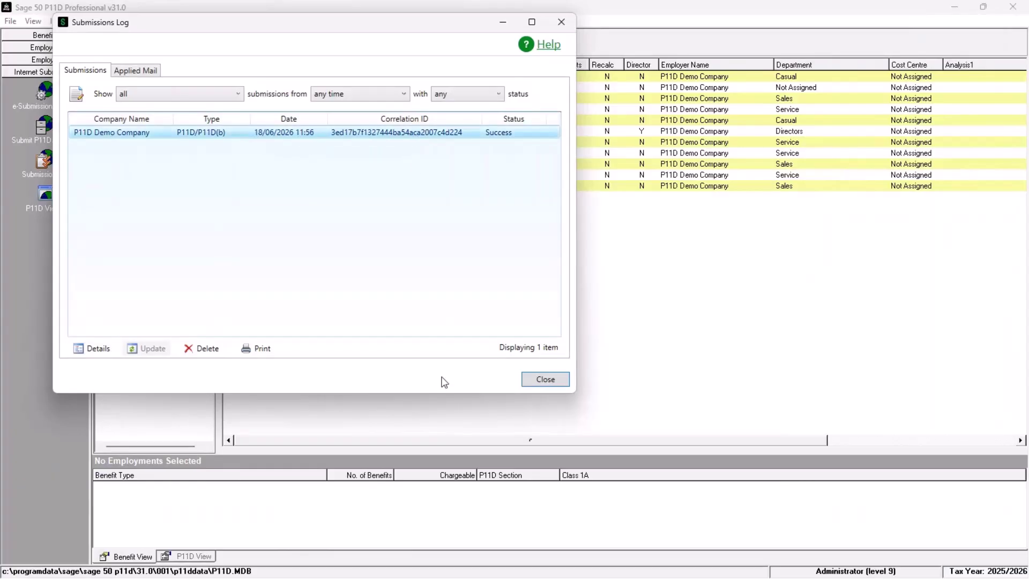
click(560, 379)
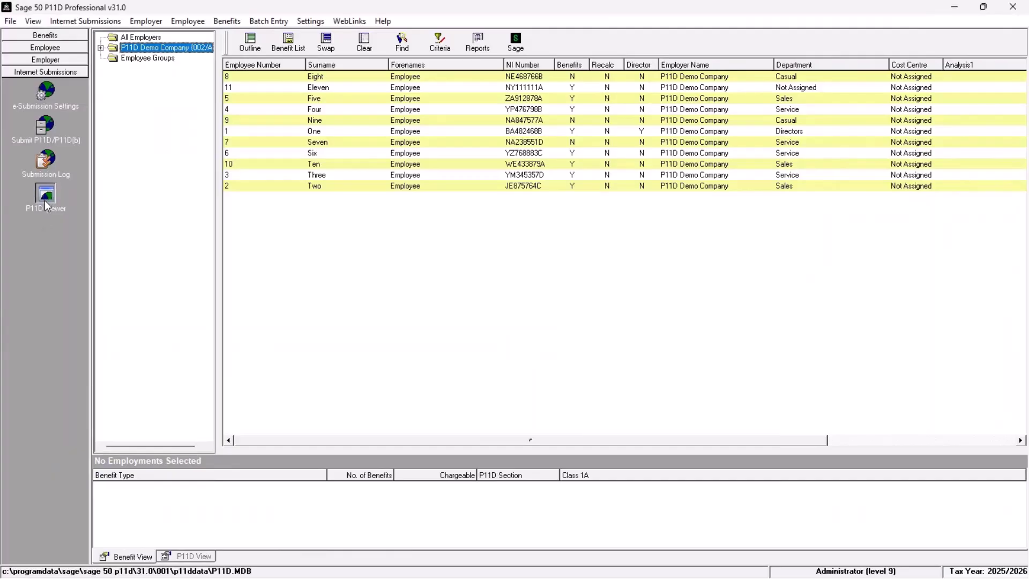
click(46, 203)
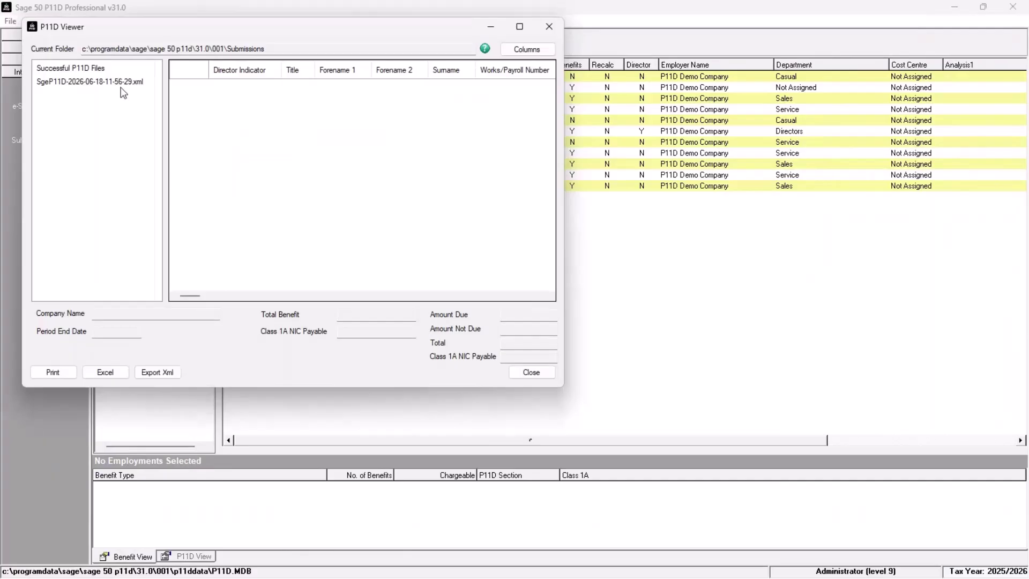
click(121, 83)
click(520, 27)
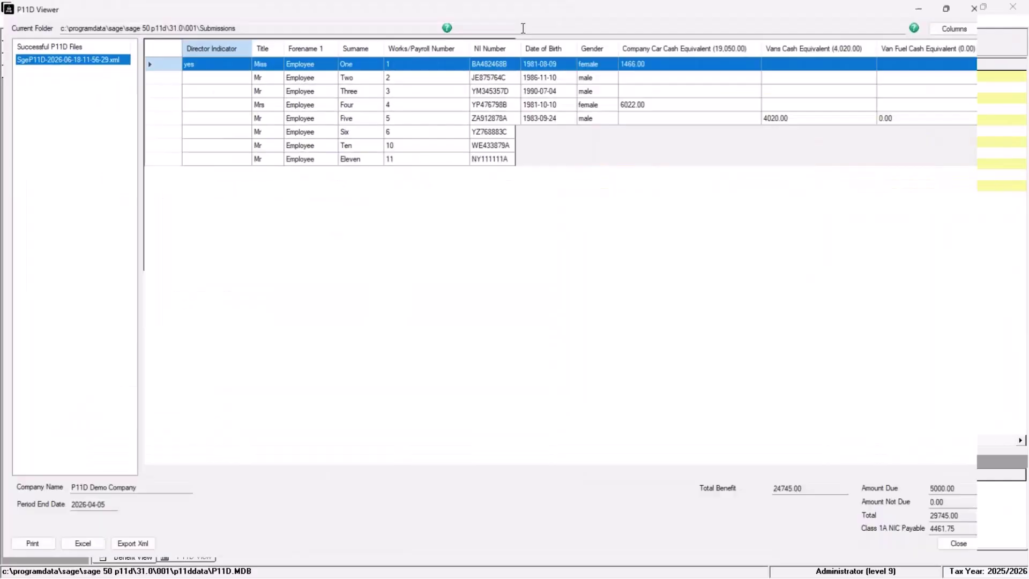
click(840, 486)
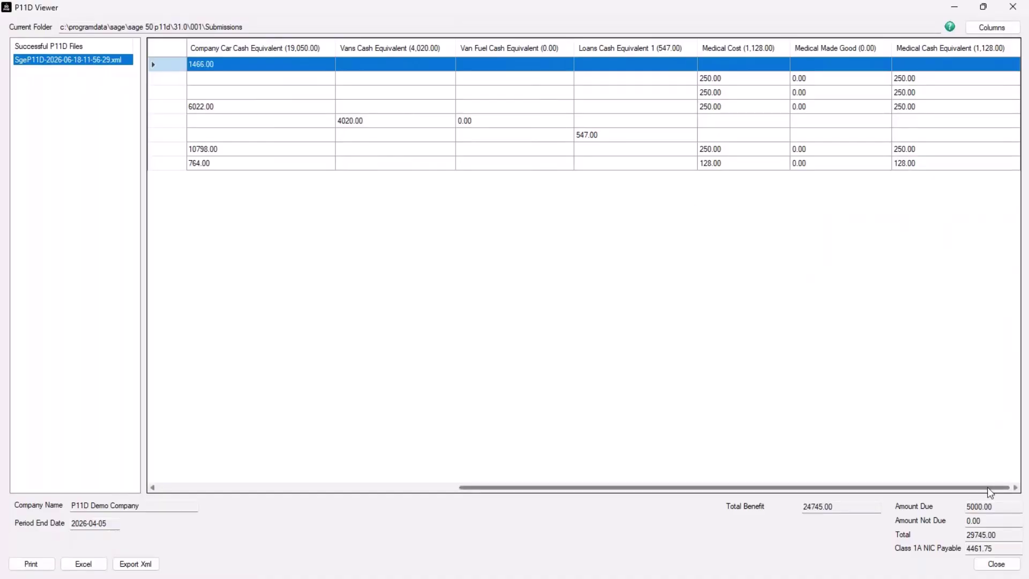
drag(987, 487, 519, 496)
click(996, 564)
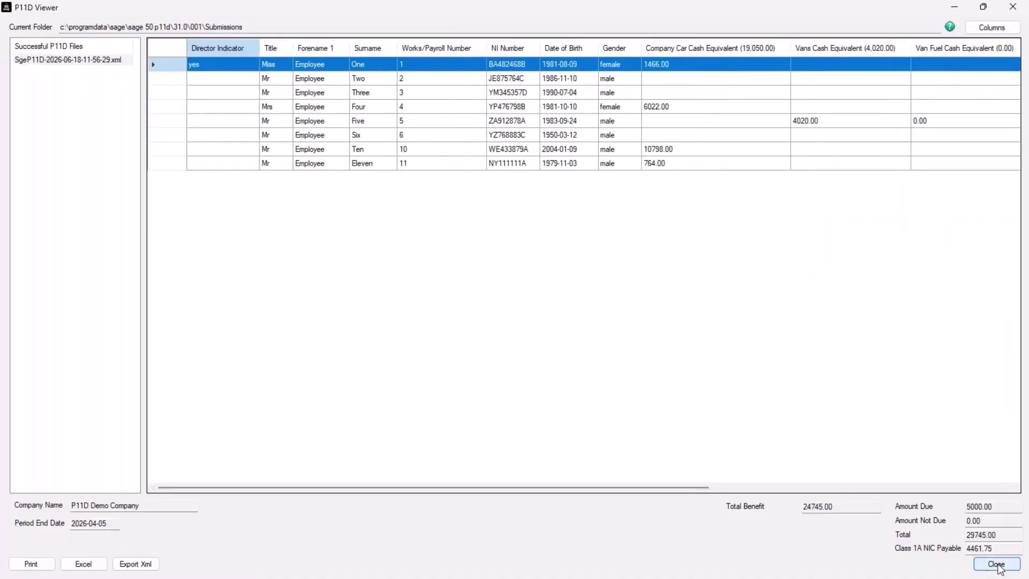